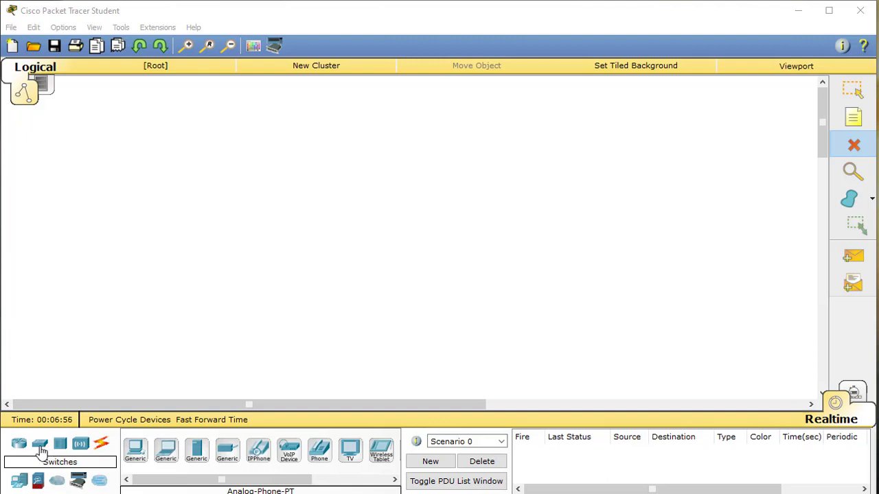
Place three 2950-24 switches in a vertical column on the workspace
left_click_drag(41, 450, 213, 147)
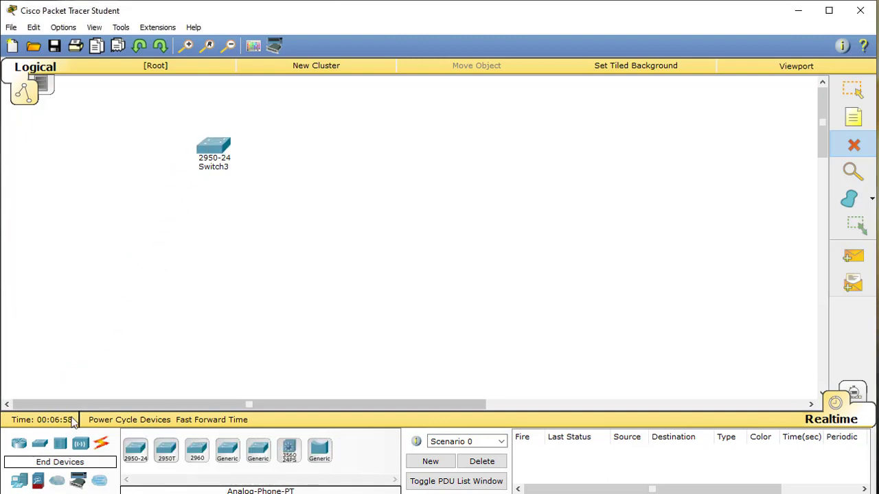
left_click_drag(40, 443, 161, 274)
left_click_drag(216, 232, 215, 232)
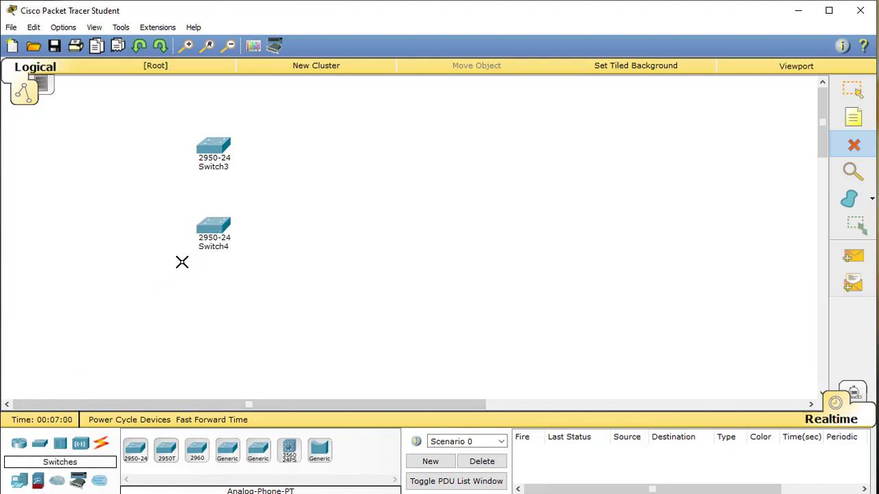
left_click_drag(40, 444, 216, 318)
left_click(219, 334)
left_click(851, 90)
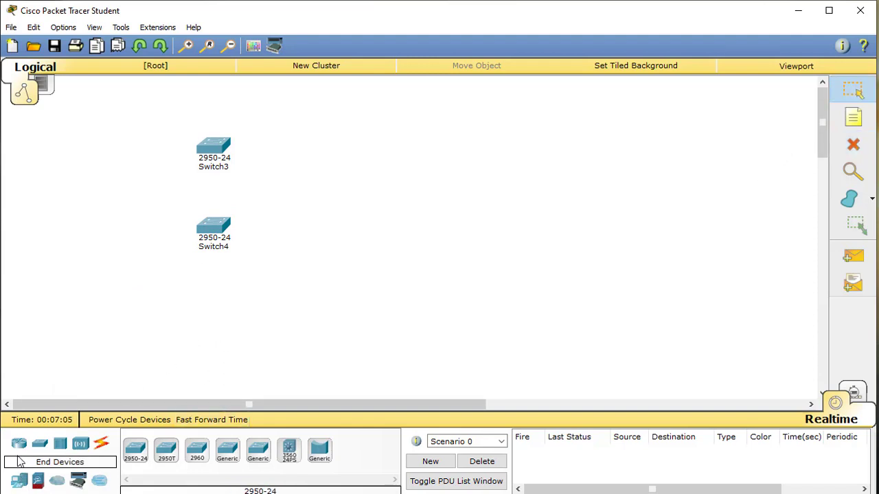
left_click_drag(135, 450, 207, 306)
Rename the switches First Floor, Second Floor and Third Floor from lowest to highest, and nudge the Second Floor switch into line
left_click(212, 328)
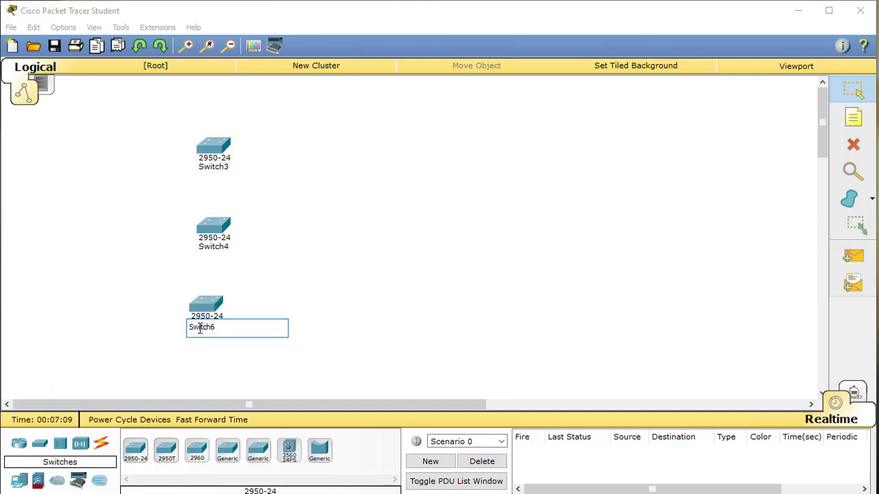
double_click(202, 328)
type("First Floor")
left_click(224, 247)
double_click(210, 249)
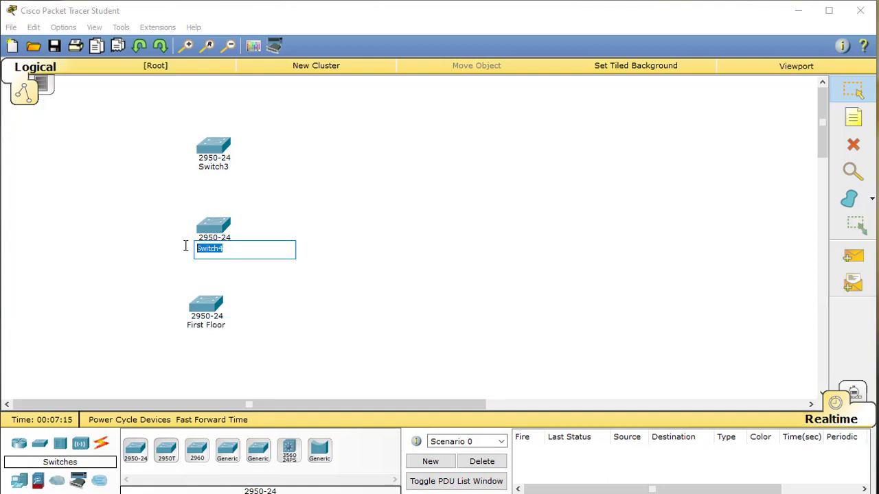
type("Second Floor")
left_click(215, 167)
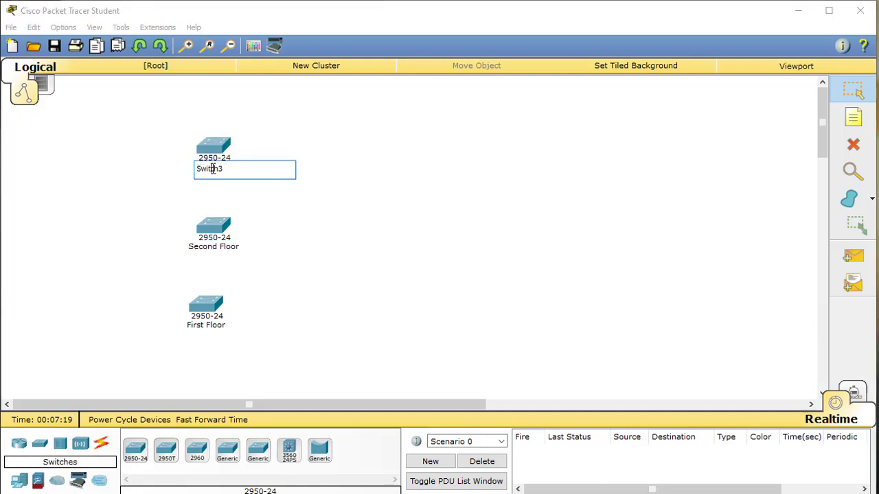
double_click(212, 169)
type("Third Floor")
left_click(352, 195)
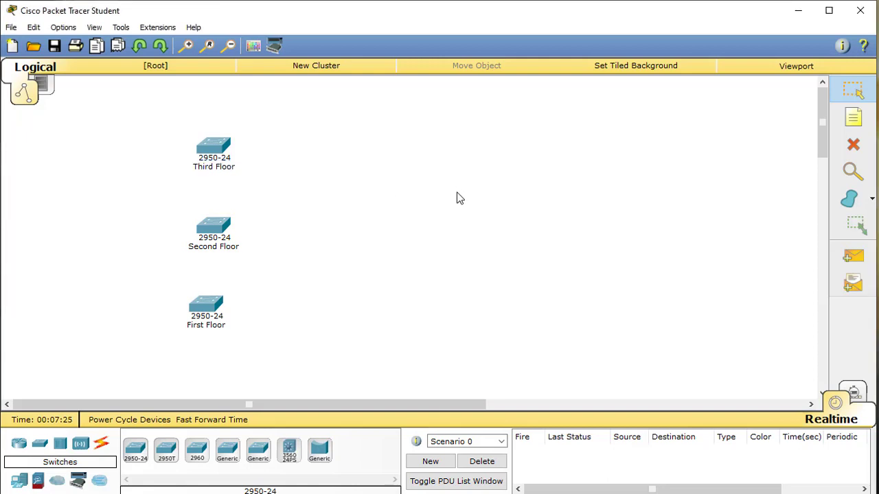
left_click_drag(214, 229, 211, 230)
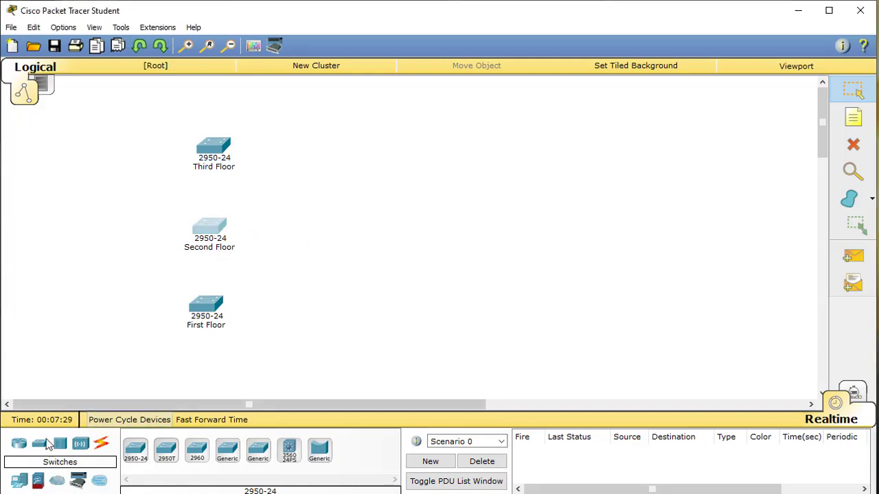
Add generic PC-PT end devices in a row beside the Third Floor switch
left_click(19, 481)
left_click(136, 449)
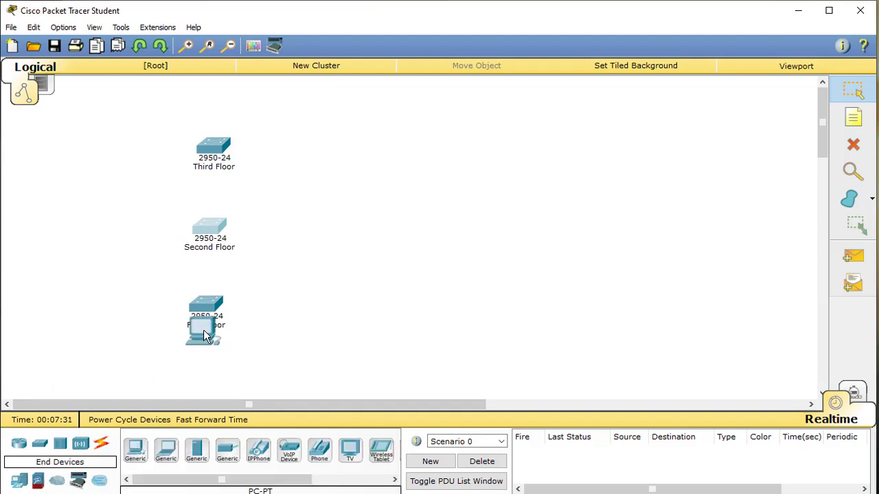
left_click(297, 153)
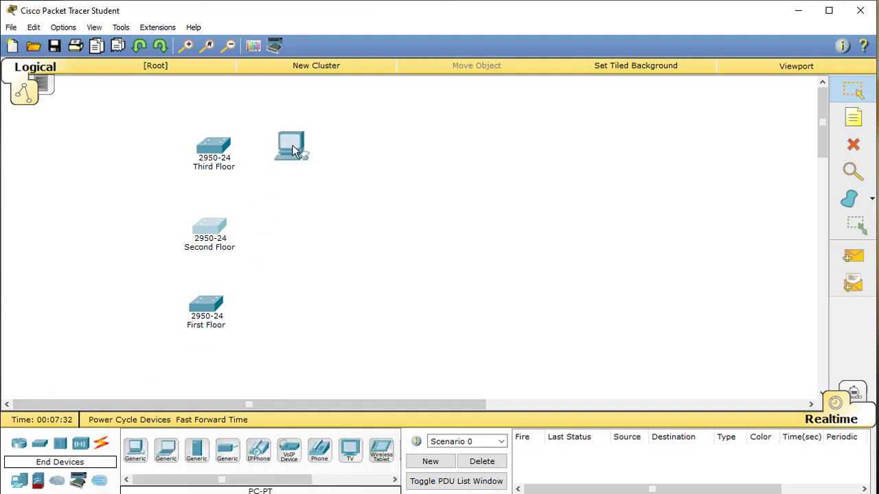
left_click(135, 449)
left_click(378, 158)
left_click(135, 450)
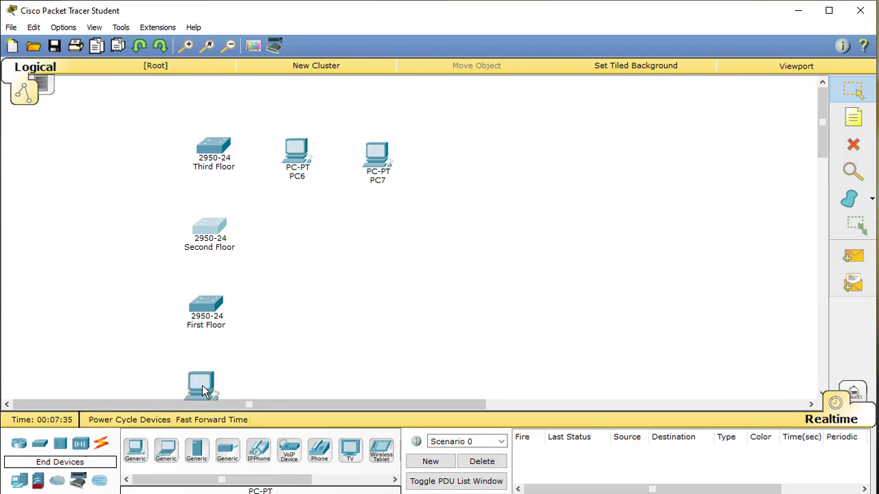
left_click(466, 158)
left_click(135, 450)
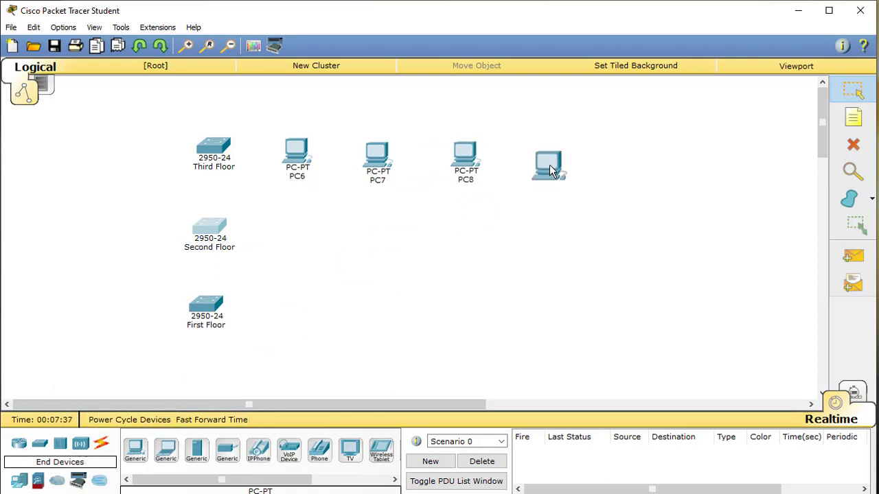
left_click(543, 159)
left_click(136, 449)
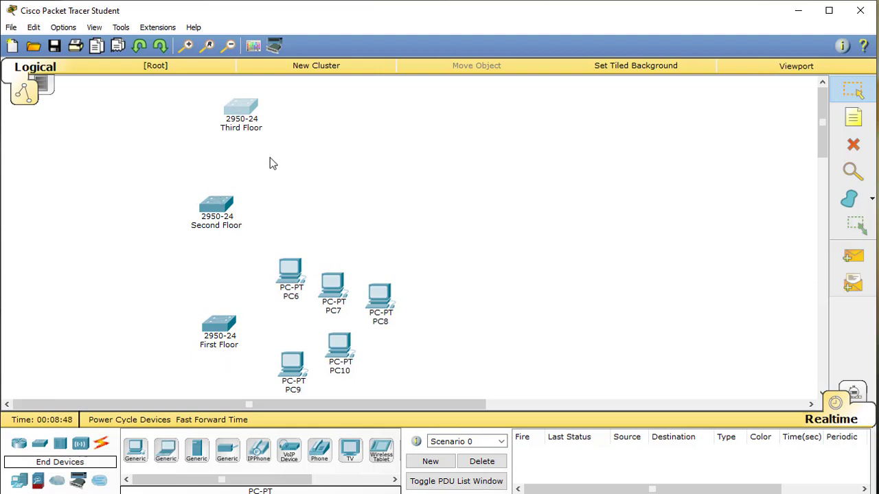
Shift the Second Floor switch slightly to the left and show the available connection cable types
left_click_drag(220, 209, 206, 211)
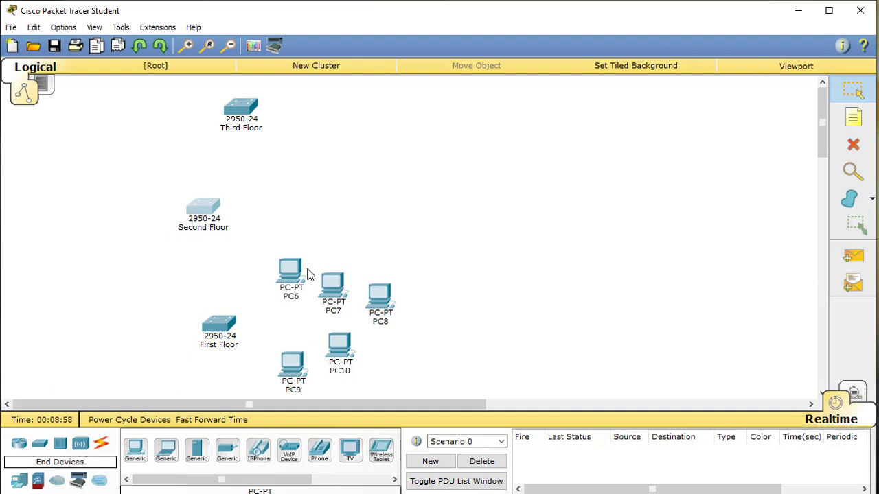
left_click(102, 450)
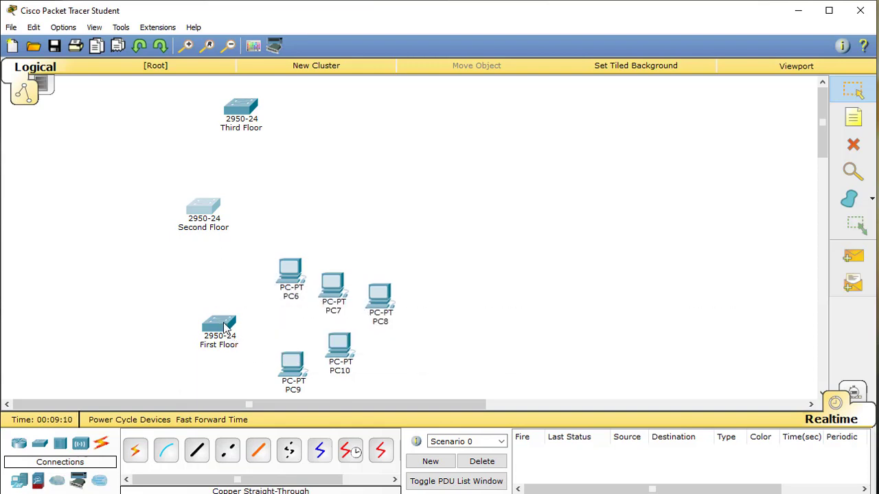
mouse_move(209, 221)
Rename PC9 as 192.168.1.11
left_click(288, 389)
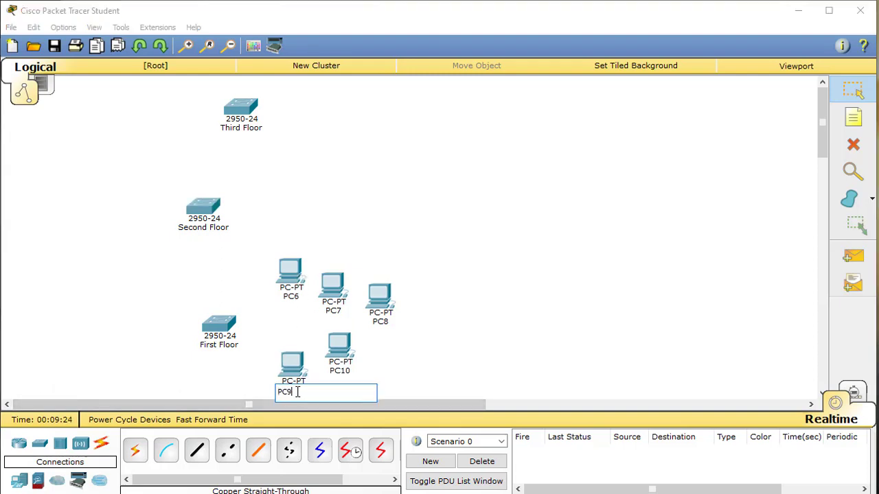
key("BackSpace")
type("192.168.1.10")
key("BackSpace")
key("BackSpace")
Examine the parts of the IP address in the lowest PC's name
left_click_drag(353, 389, 243, 387)
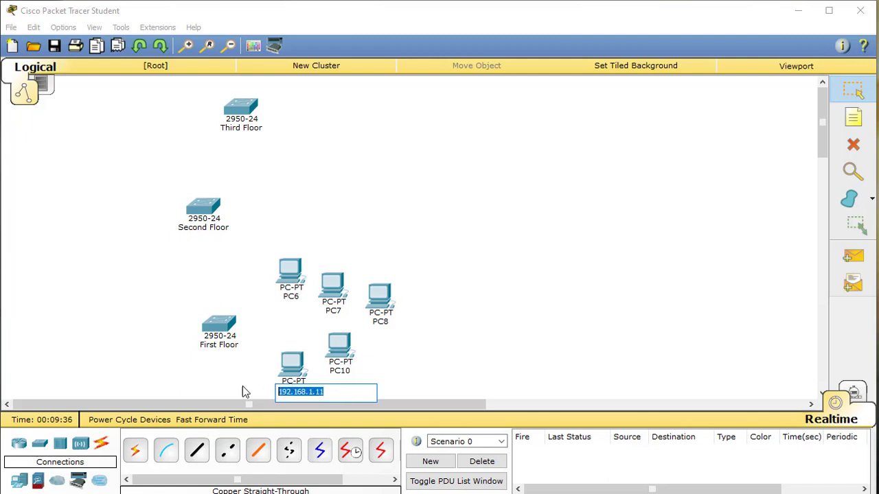
left_click(337, 393)
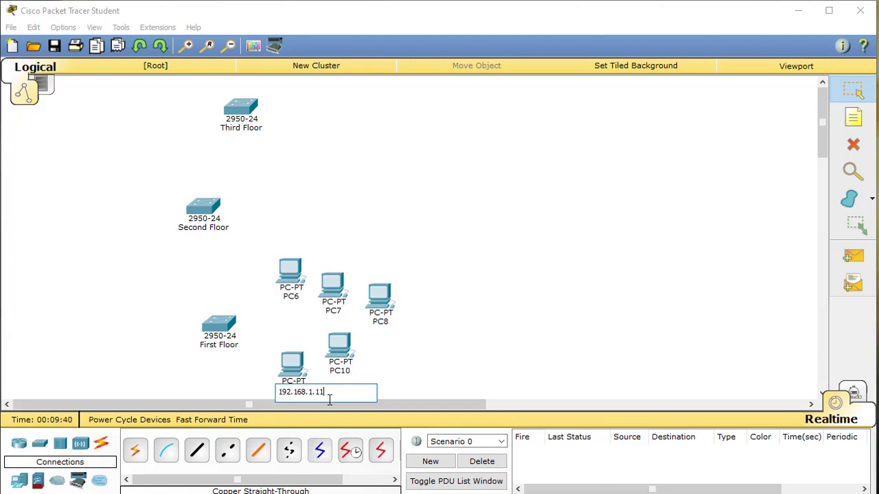
key("Left")
key("Left")
key("Left")
key("Left")
key("Left")
key("shift+Home")
left_click(344, 391)
left_click(331, 392)
left_click(341, 394)
left_click_drag(326, 392, 280, 392)
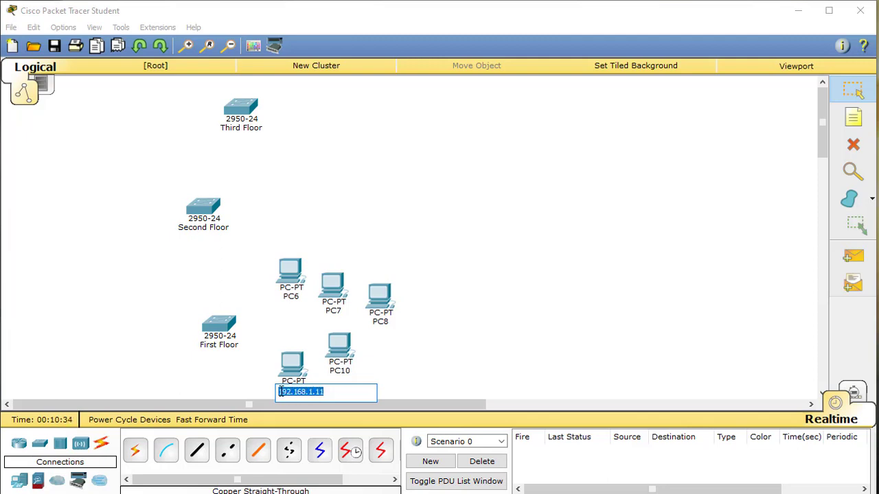
left_click(318, 392)
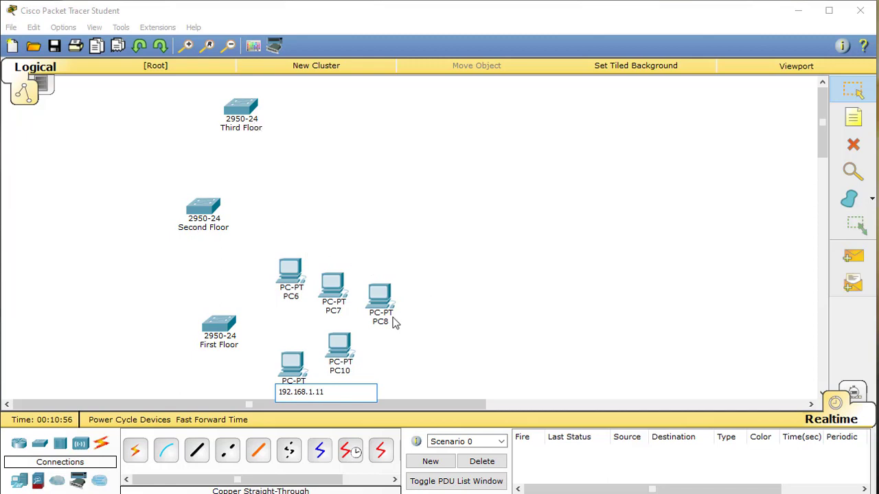
Reposition PC6, PC7, PC8 and PC10 into an evenly spaced arc beside the First Floor switch
left_click_drag(386, 306, 393, 317)
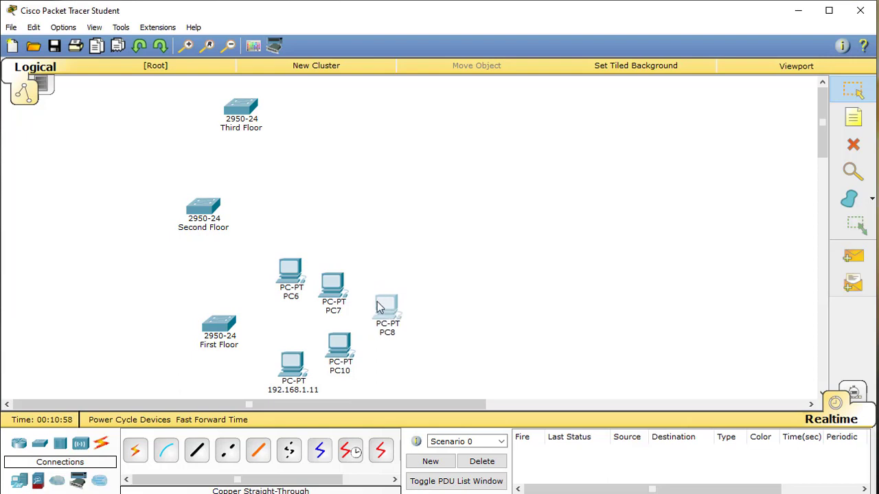
left_click_drag(343, 292, 352, 287)
left_click_drag(302, 280, 304, 272)
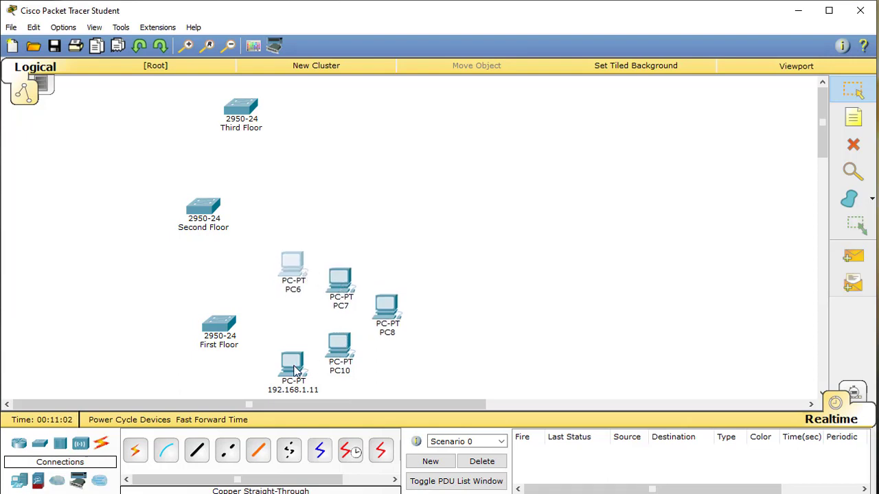
left_click_drag(344, 362, 347, 361)
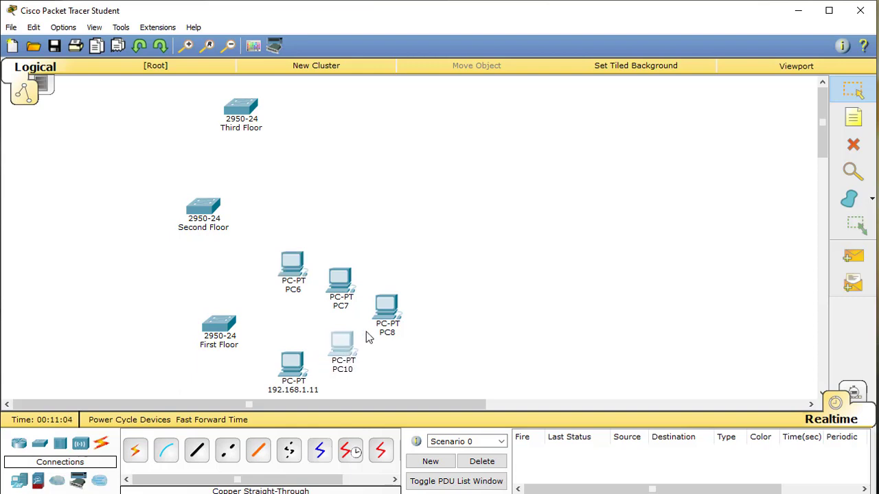
left_click_drag(390, 322, 387, 333)
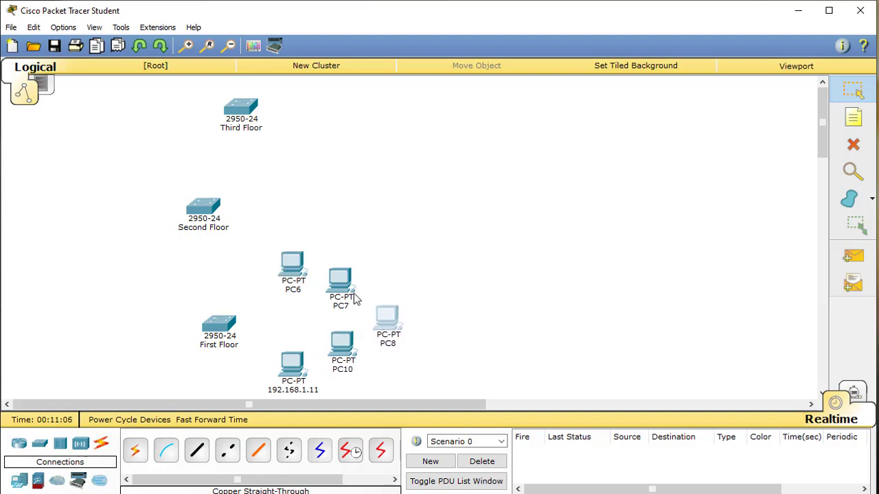
left_click_drag(353, 291, 356, 296)
left_click_drag(302, 272, 309, 278)
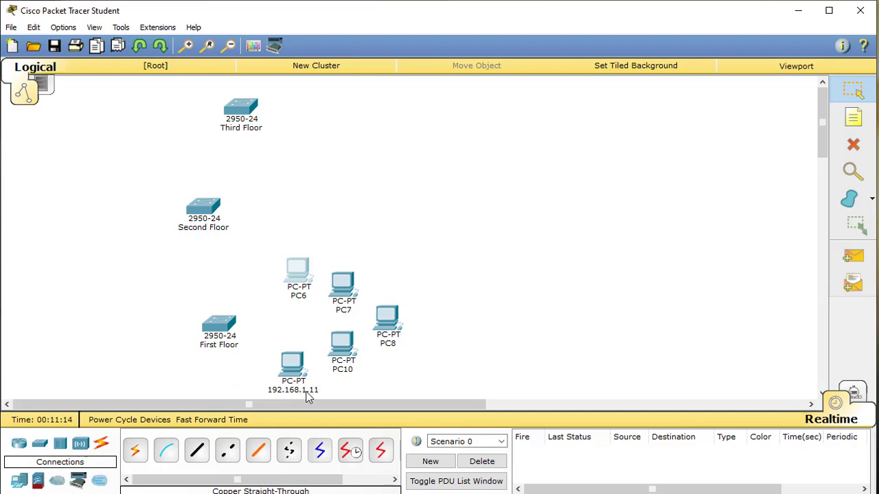
mouse_move(308, 397)
mouse_move(395, 318)
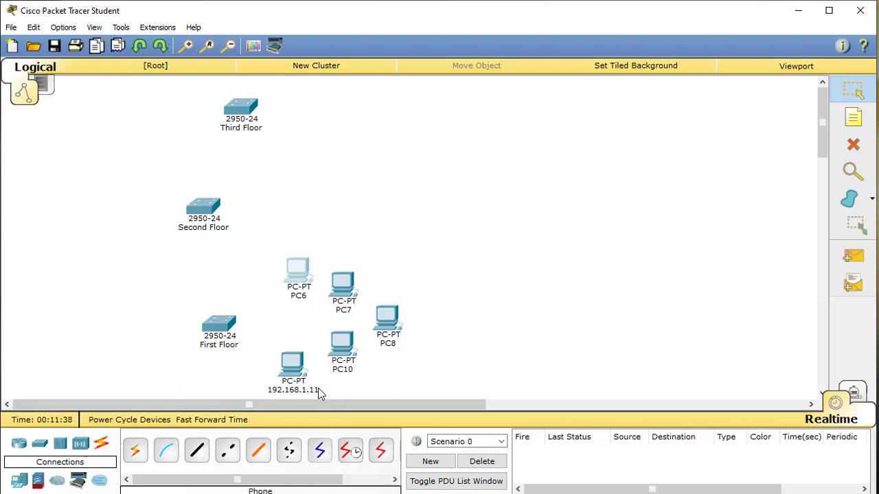
left_click(295, 400)
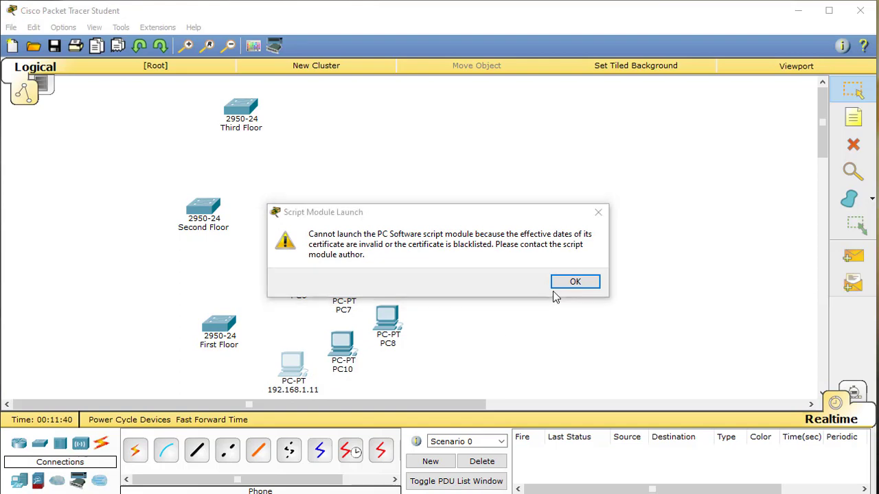
left_click(570, 281)
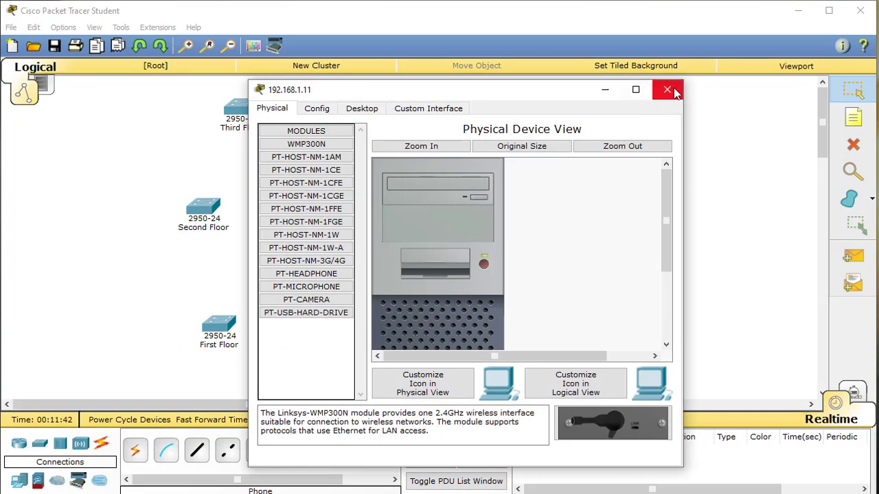
left_click(666, 90)
Copy the name 192.168.1.11 from the lowest PC
left_click(298, 392)
left_click_drag(333, 392, 256, 391)
key("ctrl+c")
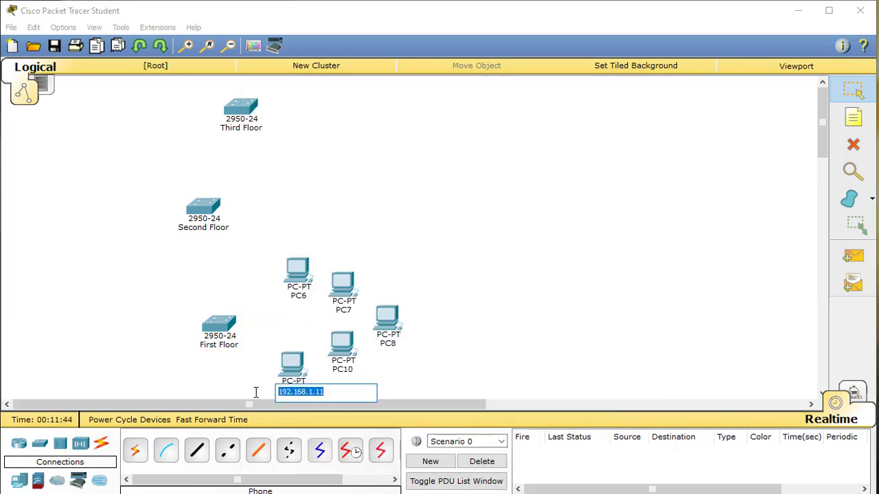
Try to rename PC10 as 192.168.1.11 using the copied address
left_click(345, 369)
left_click_drag(357, 371, 316, 375)
key("ctrl+v")
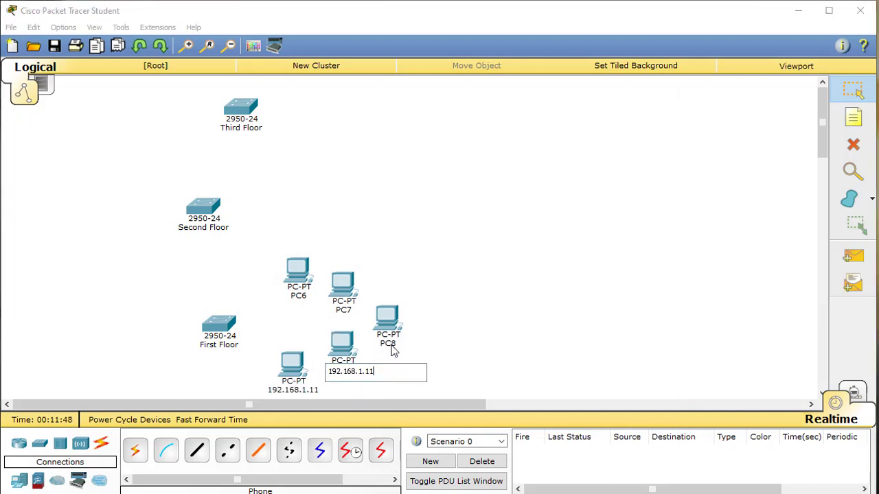
left_click(388, 350)
left_click(487, 276)
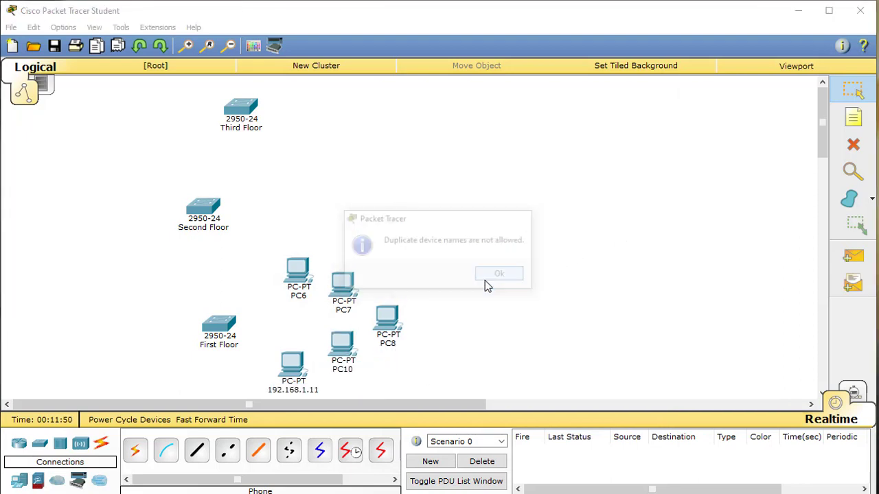
Rename PC10 as 192.168.1.12 and PC8 as 192.168.1.13, based on the copied address
left_click(346, 375)
double_click(361, 371)
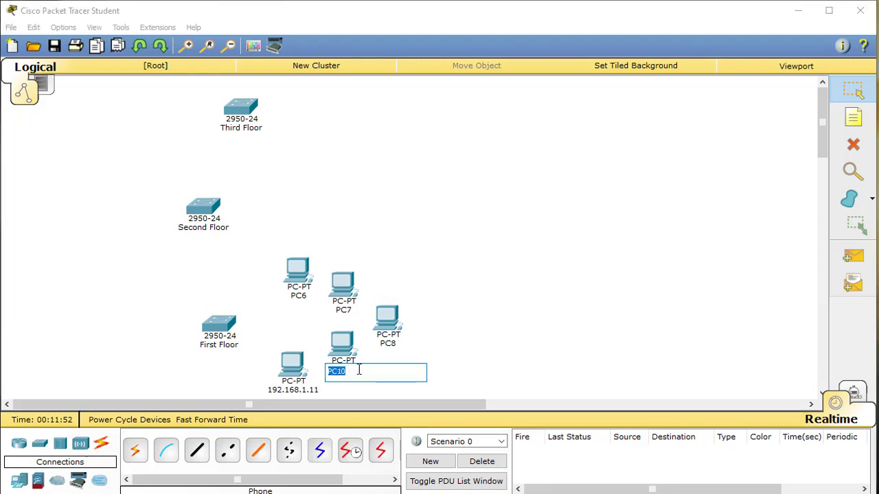
key("ctrl+v")
type("2")
left_click(392, 347)
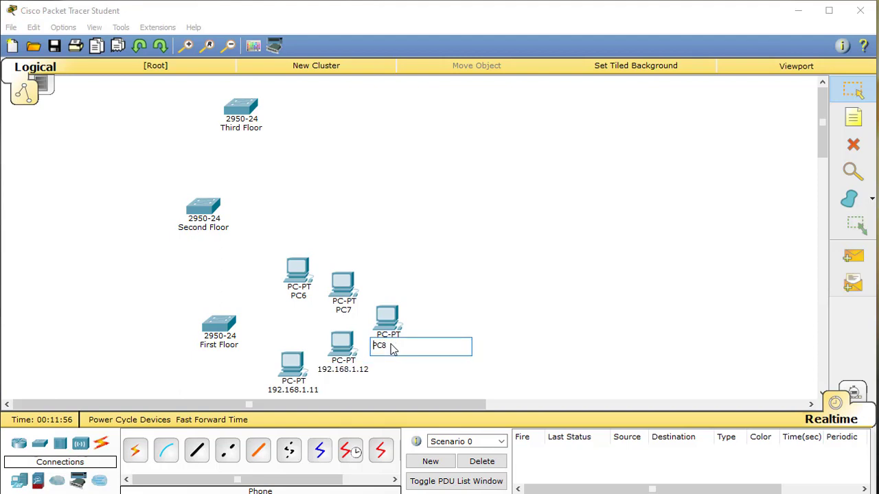
double_click(392, 346)
key("ctrl+v")
Rename PC7 as 192.168.1.14, reusing the copied address
left_click(347, 310)
double_click(347, 310)
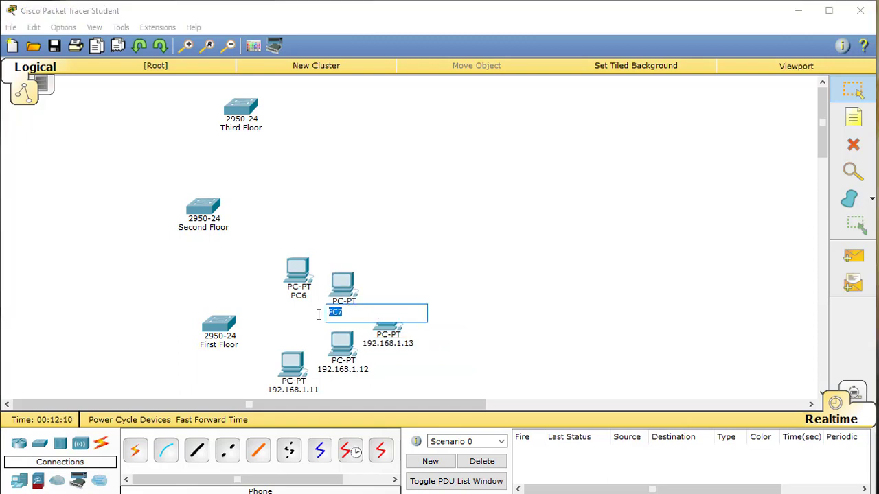
key("ctrl+v")
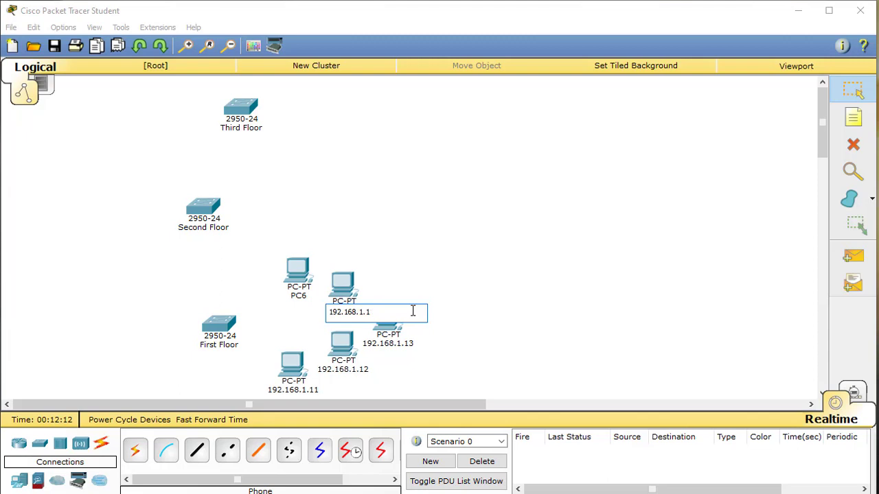
Try to rename PC6 as 192.168.1.14 using the copied address
left_click(302, 297)
left_click_drag(317, 297, 264, 297)
key("ctrl+v")
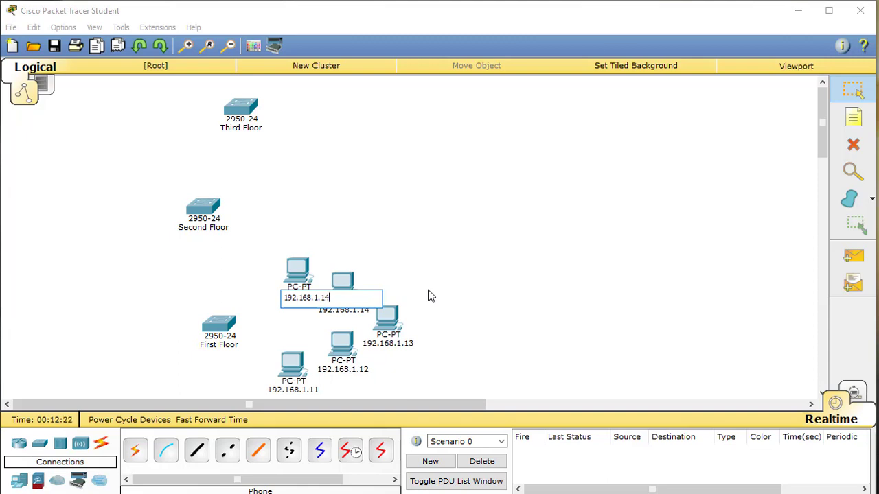
left_click(428, 296)
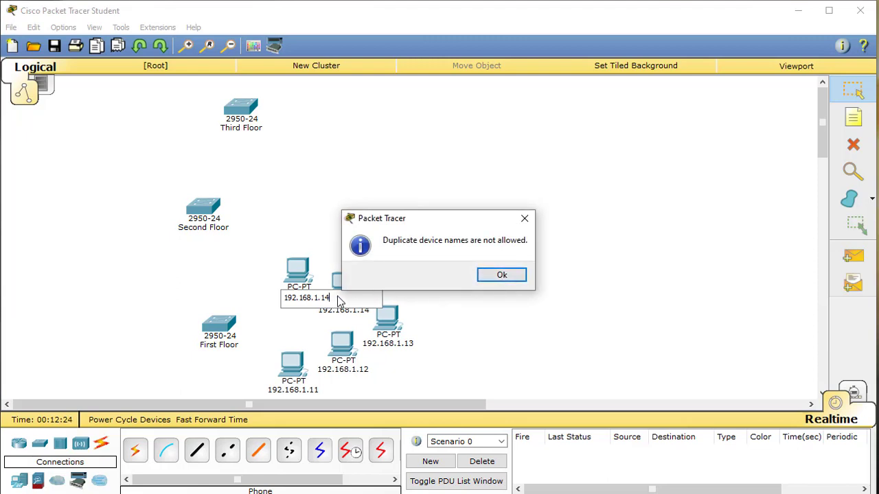
left_click(501, 275)
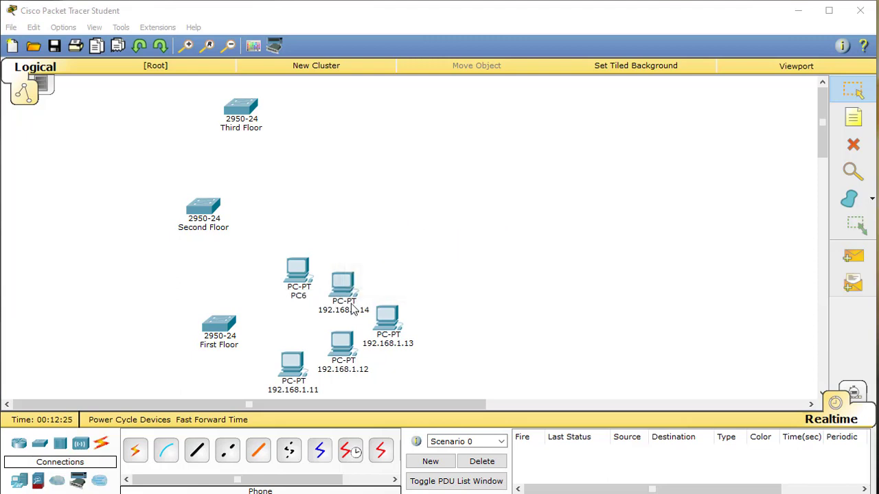
Rename PC6 as 192.168.1.15 and shift it slightly so it lines up above the lowest PC
left_click(296, 296)
left_click_drag(315, 297, 281, 296)
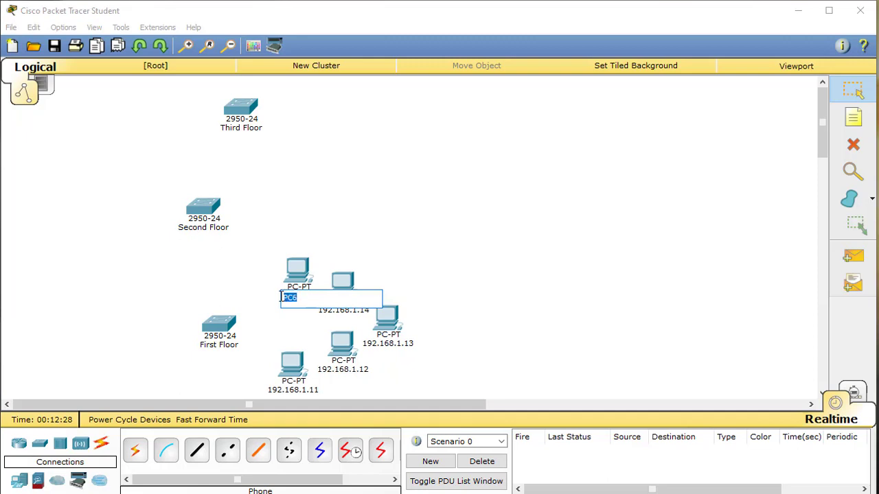
key("ctrl+v")
left_click(480, 292)
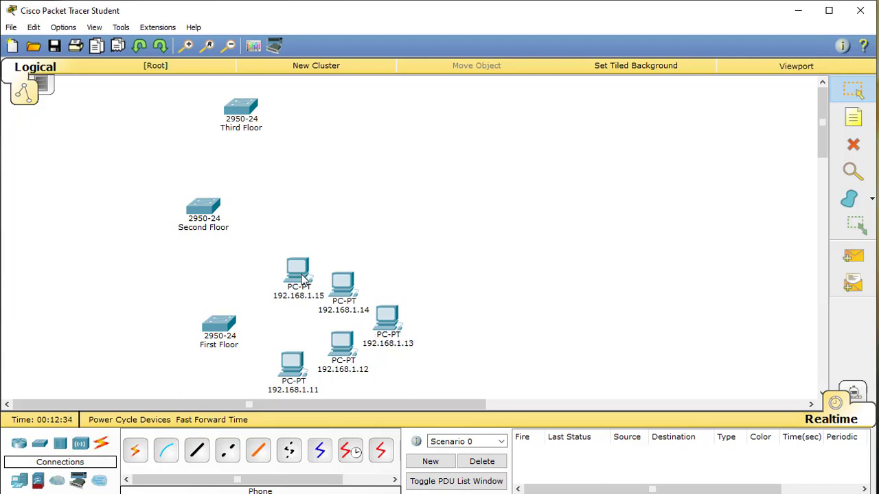
left_click_drag(298, 272, 294, 268)
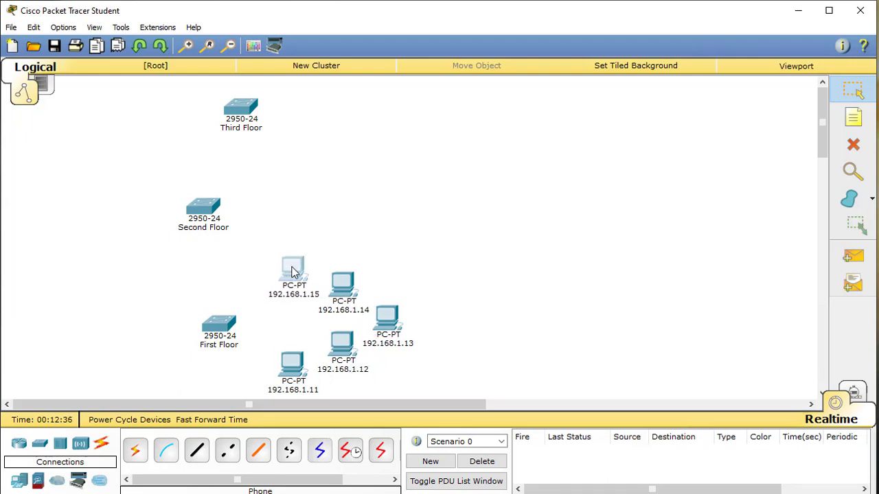
Give the PC named 192.168.1.11 the static IP address 192.168.1.11 with subnet mask 255.255.255.0
left_click(295, 369)
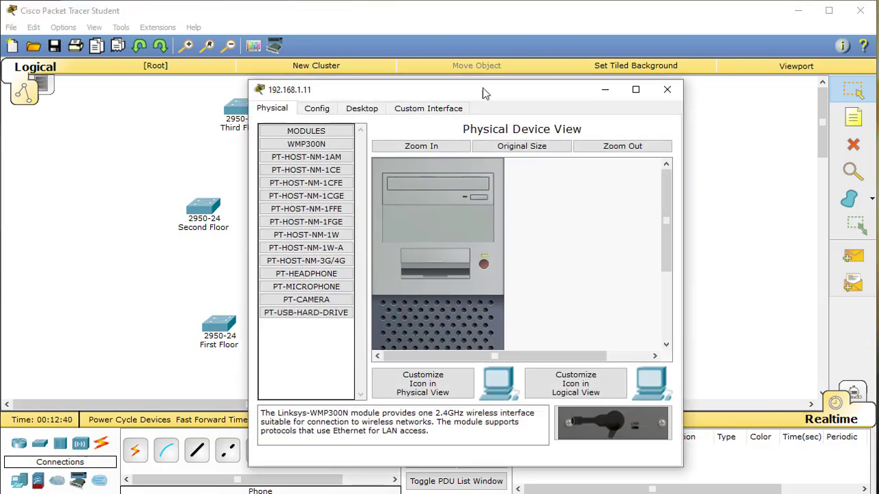
left_click_drag(458, 89, 624, 69)
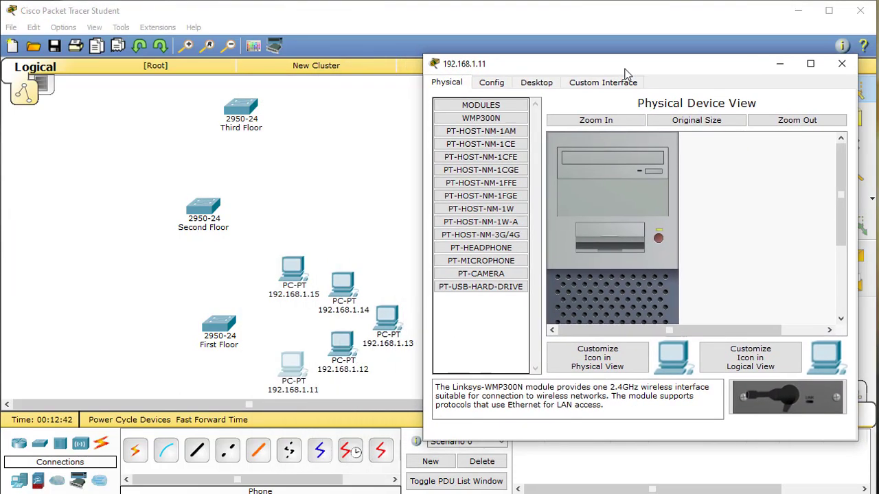
left_click(533, 86)
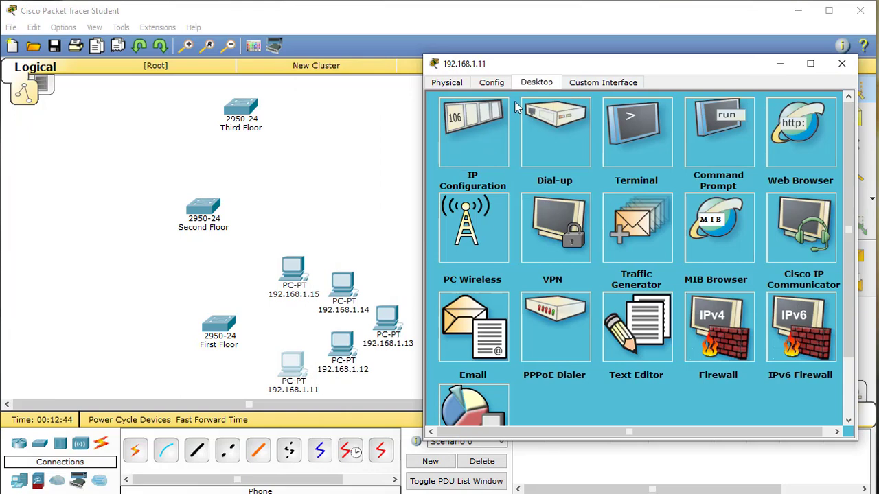
left_click(491, 86)
left_click(649, 125)
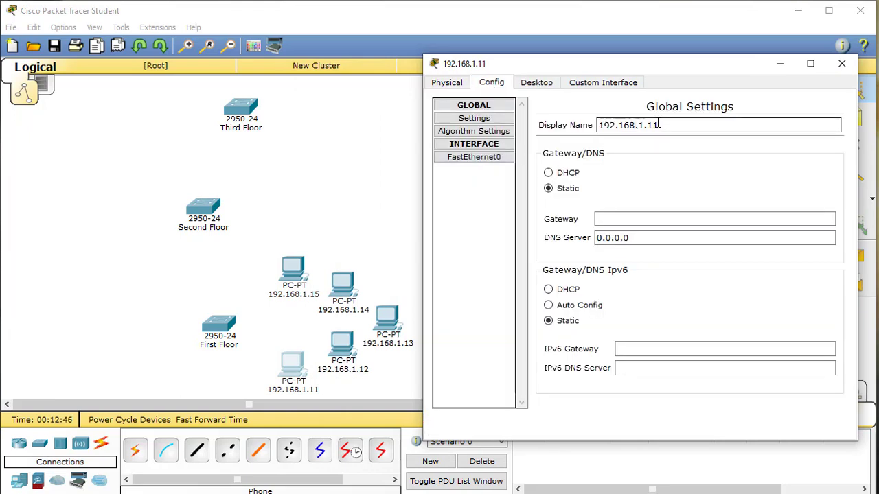
left_click_drag(675, 124, 644, 125)
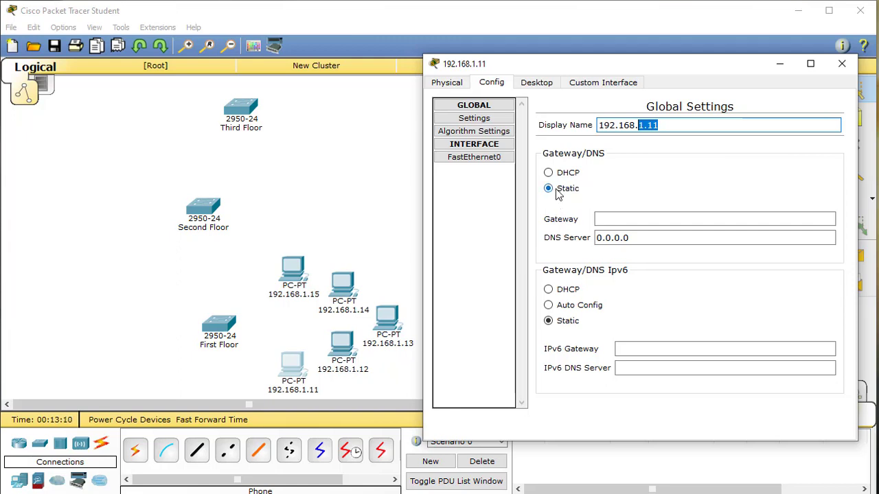
left_click(538, 83)
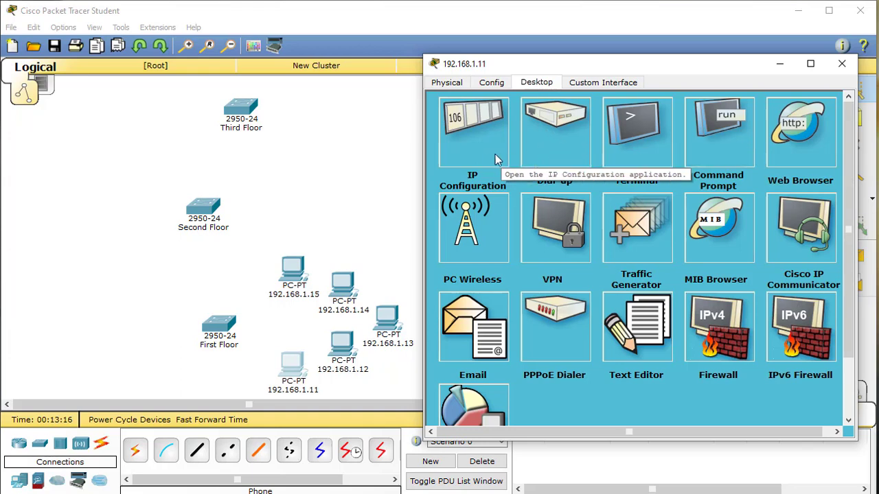
left_click(478, 139)
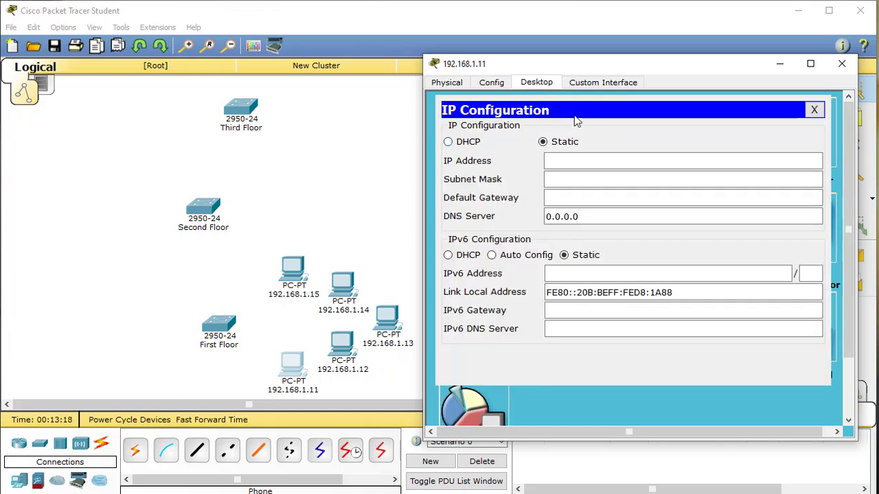
left_click(553, 160)
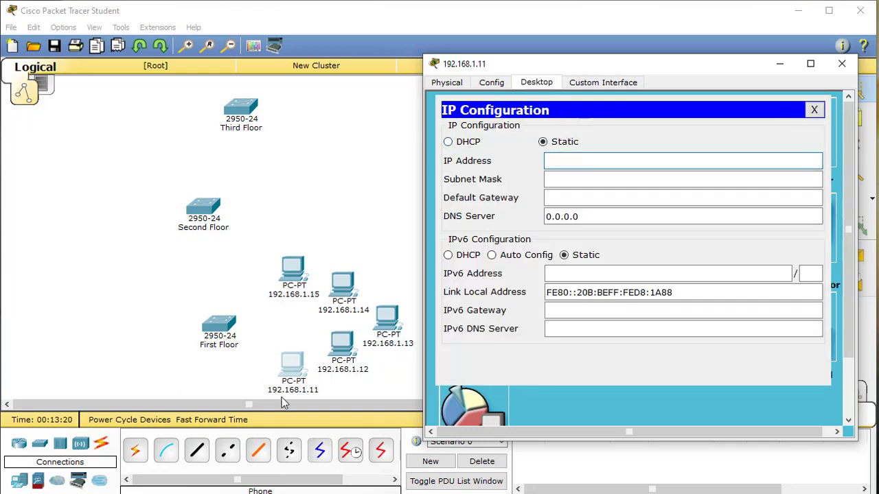
type("192.168.1.11")
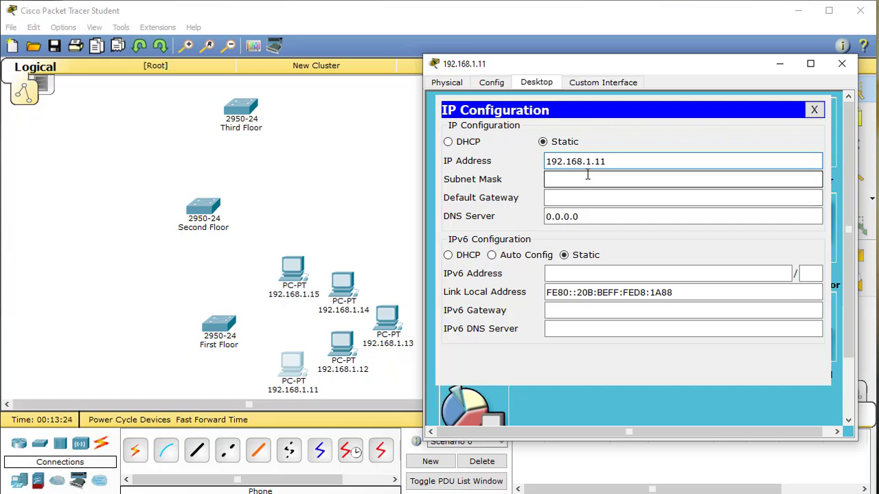
left_click(587, 178)
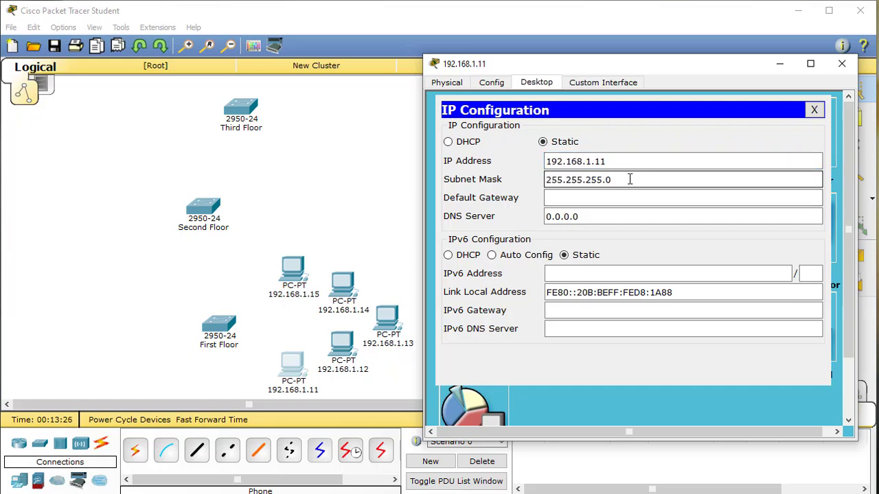
Examine the network and host portions of this PC's subnet mask and its default gateway field, and close its configuration
left_click_drag(622, 180, 538, 182)
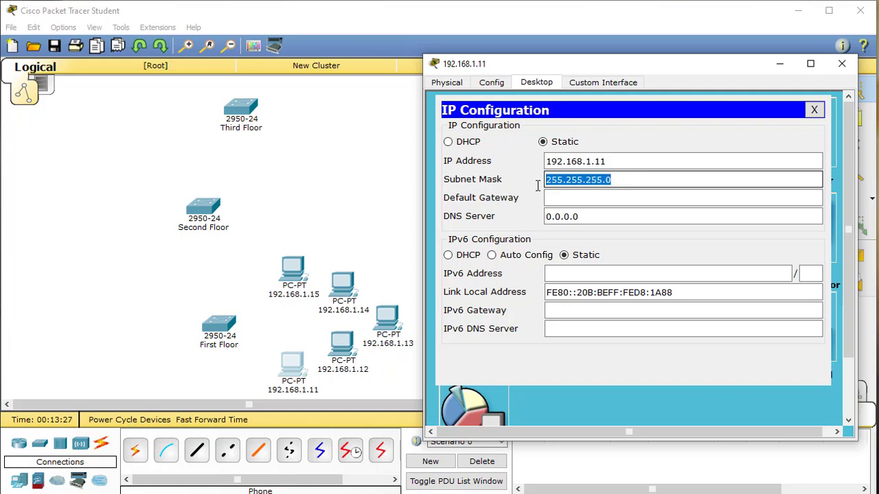
left_click(629, 182)
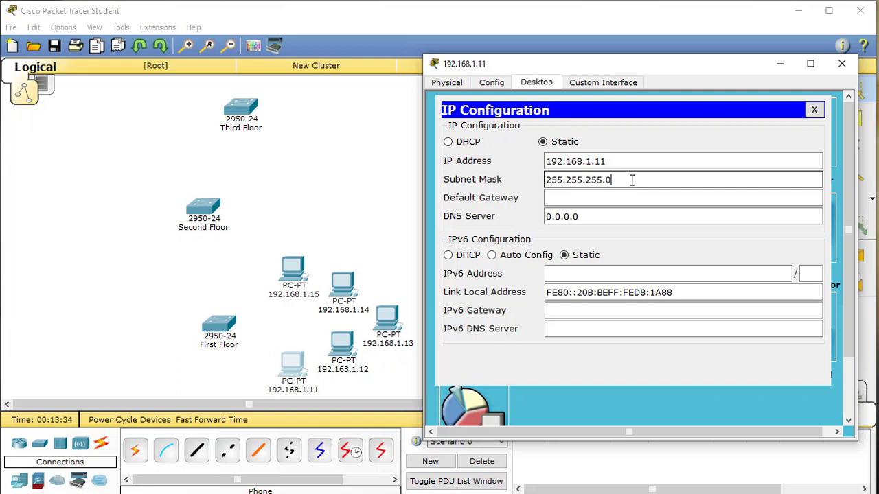
left_click_drag(632, 180, 540, 181)
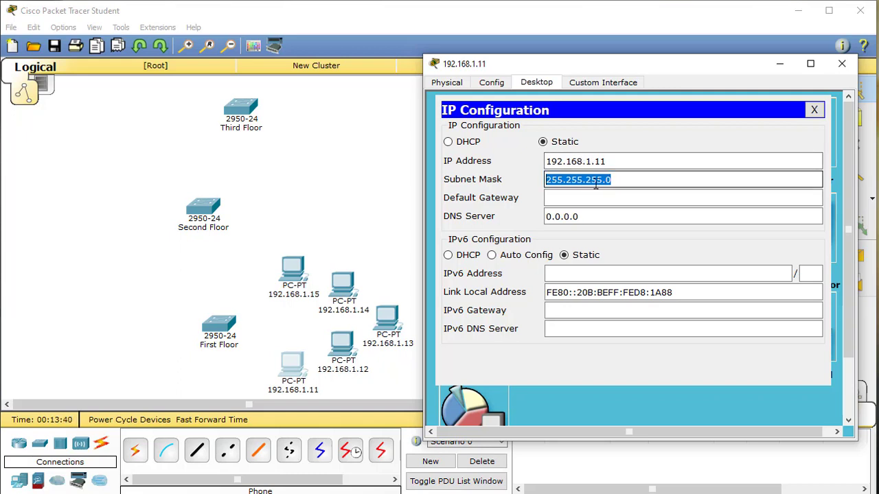
left_click(619, 180)
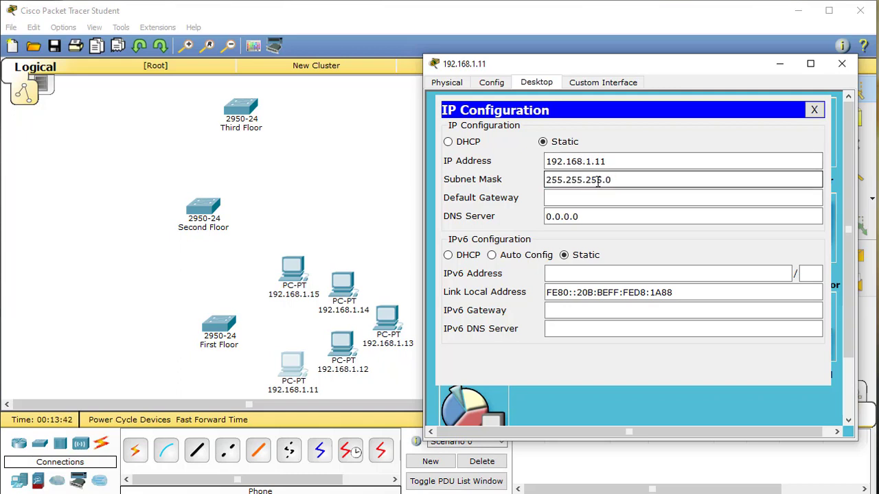
left_click_drag(603, 180, 539, 182)
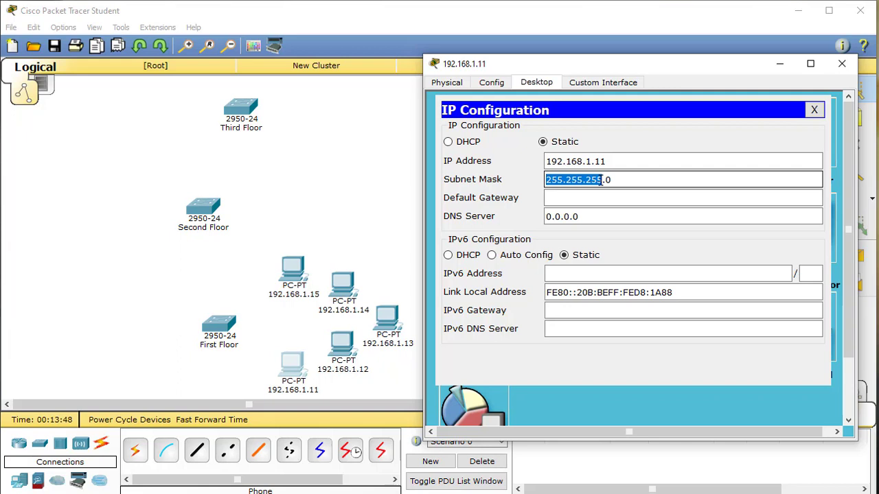
left_click(553, 179)
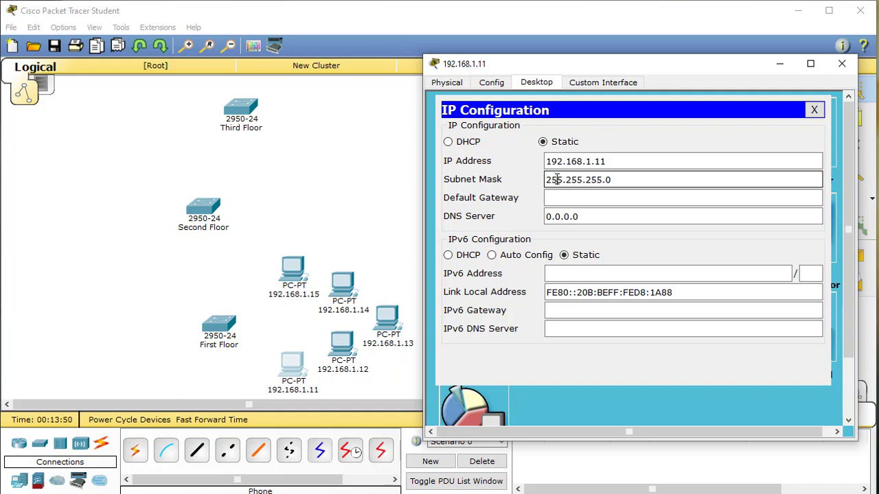
left_click(573, 180)
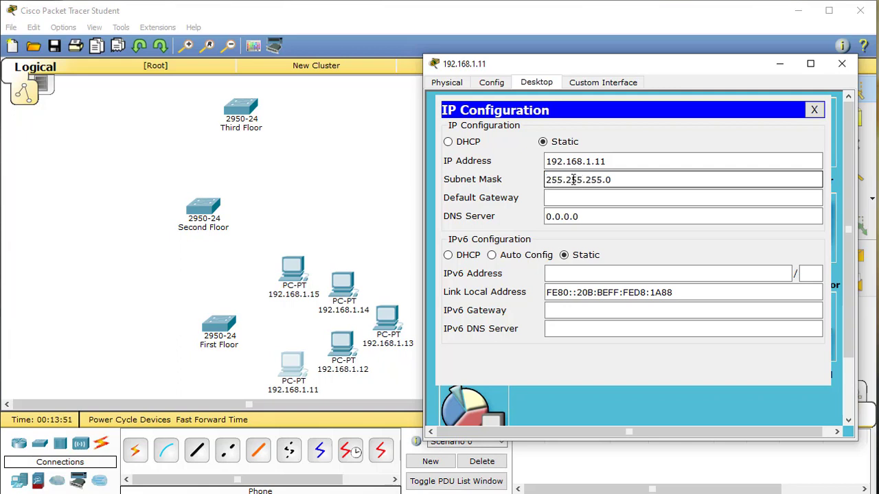
left_click_drag(598, 178, 524, 182)
left_click(608, 179)
double_click(608, 178)
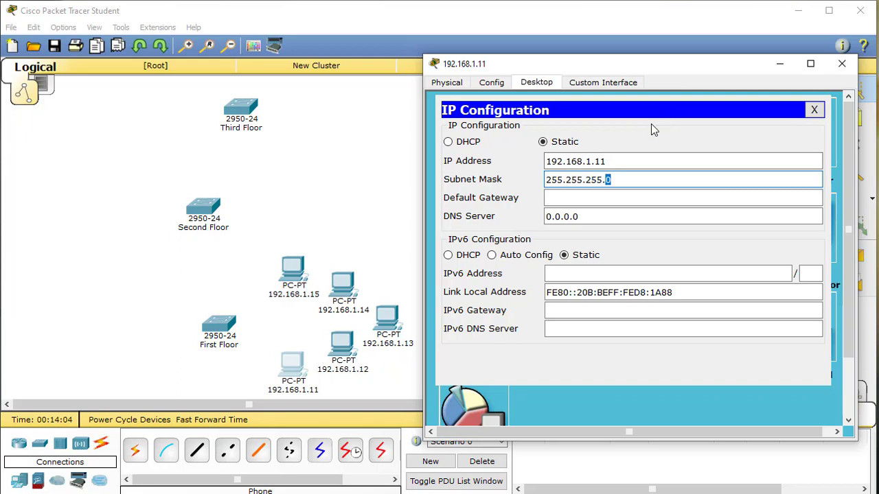
left_click(586, 199)
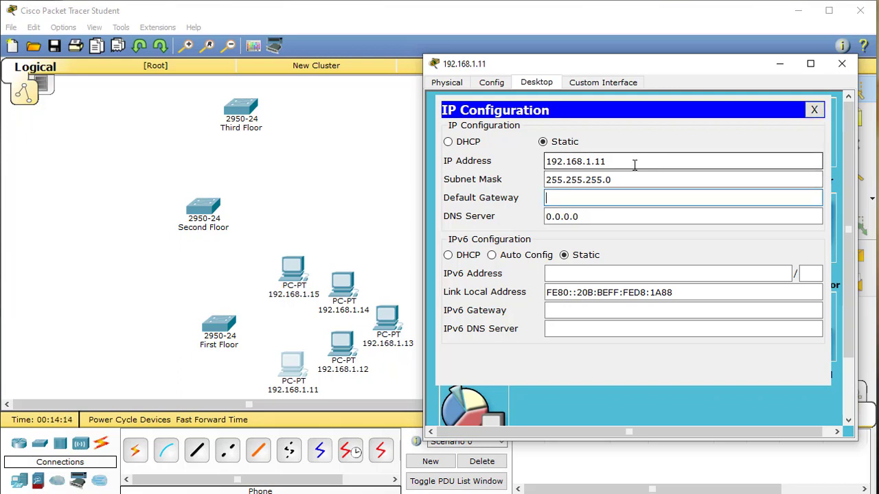
left_click(841, 63)
Give the PC named 192.168.1.12 the static IP address 192.168.1.12 with subnet mask 255.255.255.0 and close its configuration
left_click(351, 347)
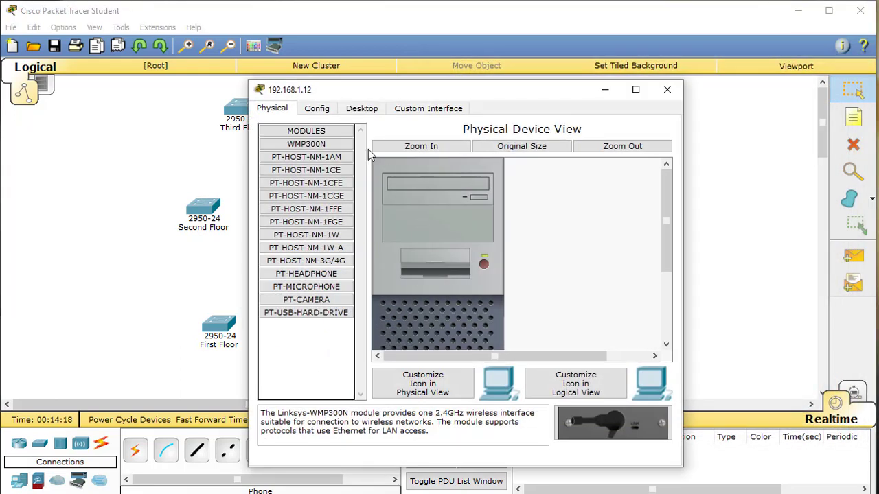
left_click(361, 108)
left_click_drag(442, 89, 702, 39)
left_click(586, 115)
left_click(663, 138)
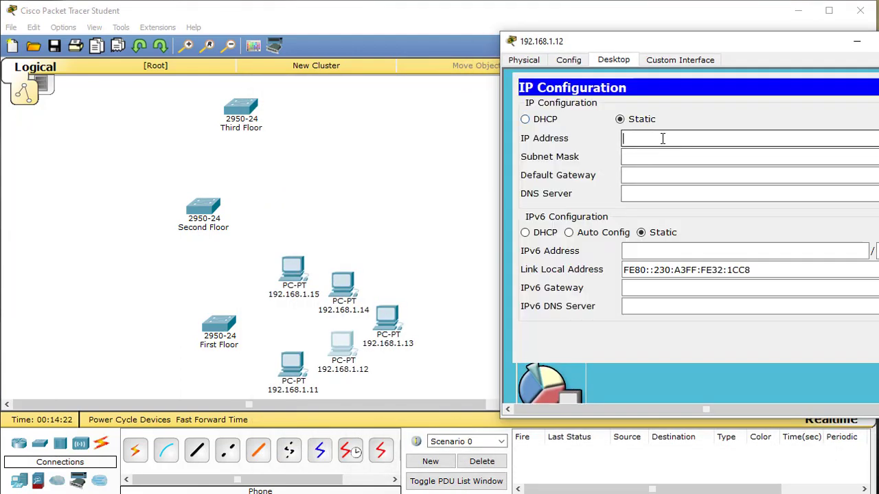
type("192.168.1.11")
key("Tab")
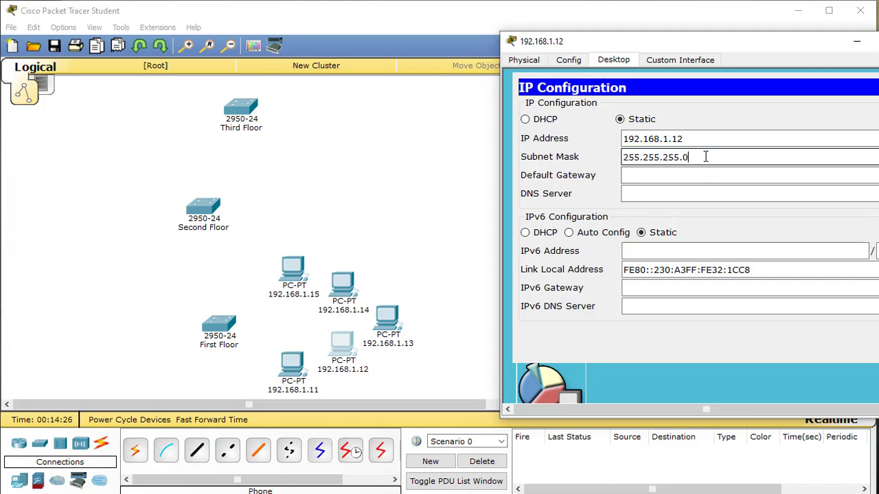
key("alt+F4")
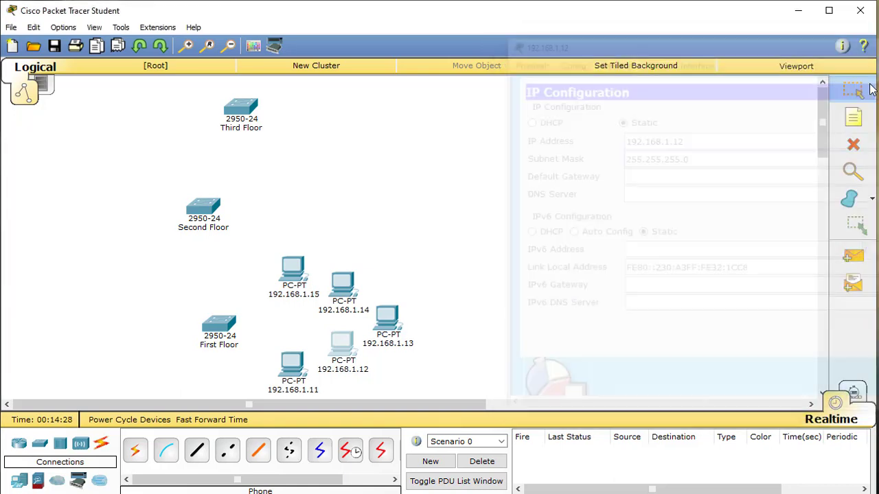
Give the PC named 192.168.1.13 the static IP address 192.168.1.13 with the default subnet mask and close its configuration
left_click(387, 322)
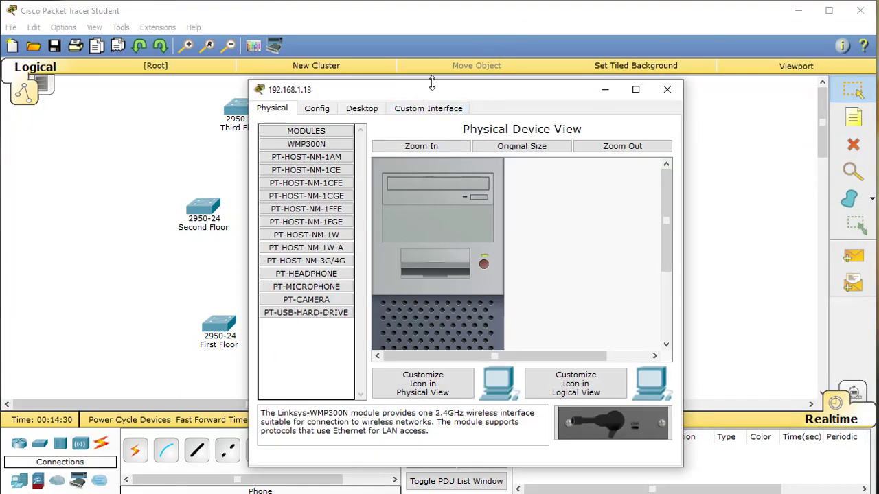
left_click_drag(481, 91, 706, 77)
left_click(585, 97)
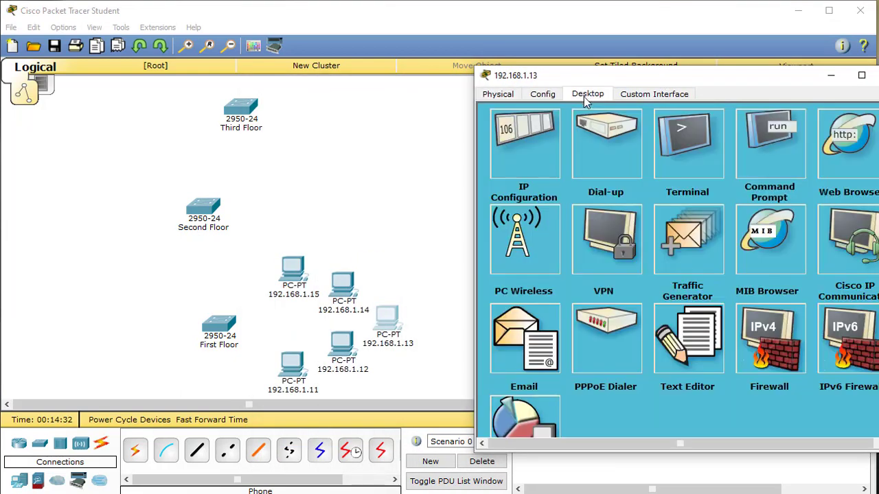
left_click(521, 162)
left_click(624, 169)
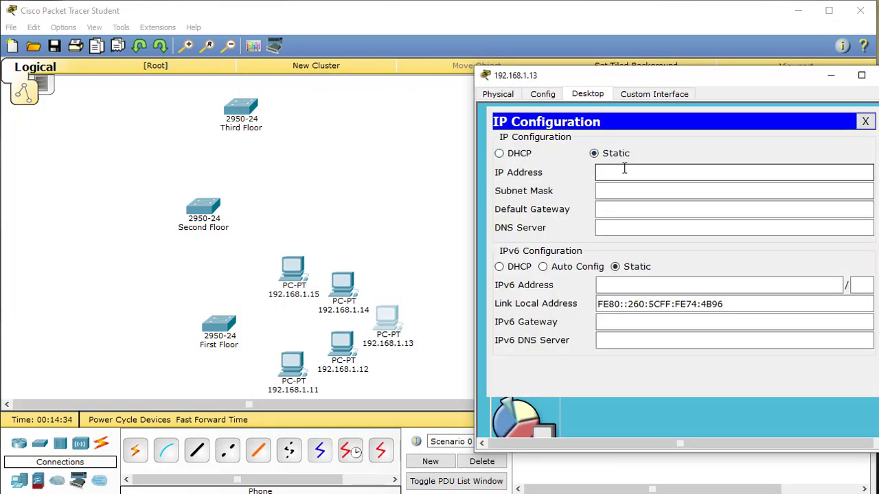
type("192.168.1.13")
left_click(716, 193)
left_click(877, 75)
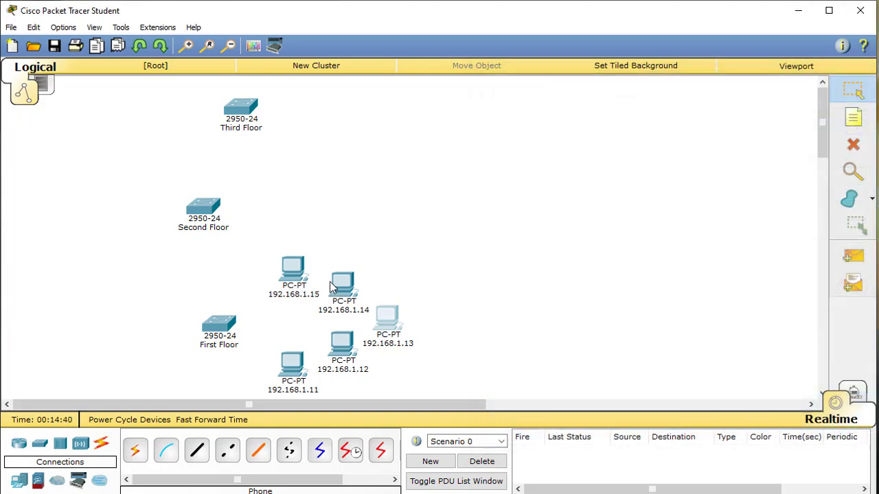
Give the PC named 192.168.1.14 the static IP address 192.168.1.14 with the default subnet mask and close its configuration
left_click(342, 283)
left_click(361, 108)
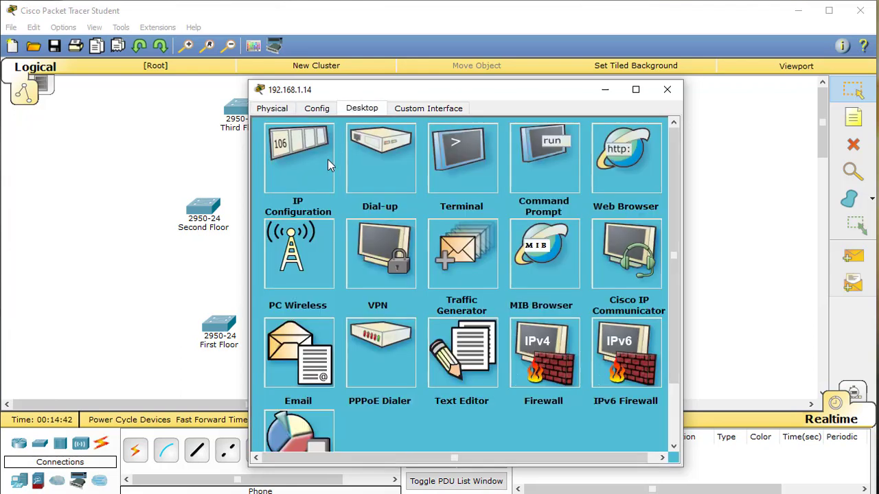
left_click(306, 188)
left_click_drag(440, 94, 512, 73)
left_click(461, 169)
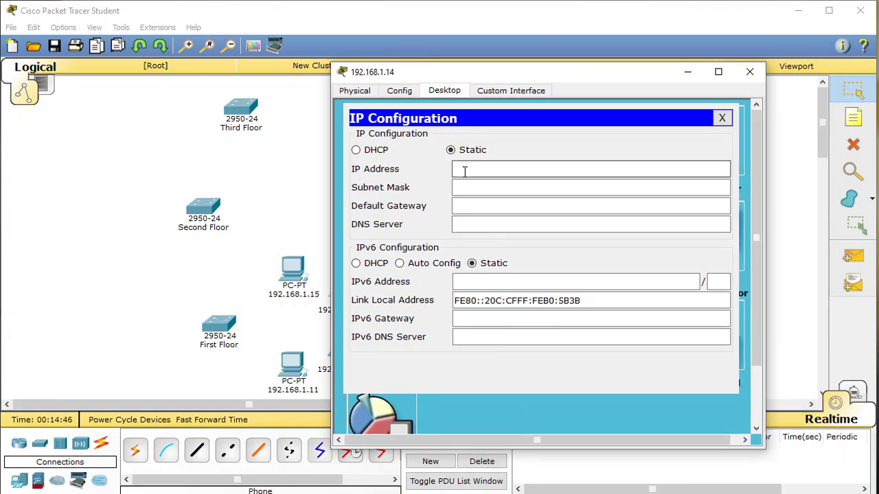
type("192.168.1.11")
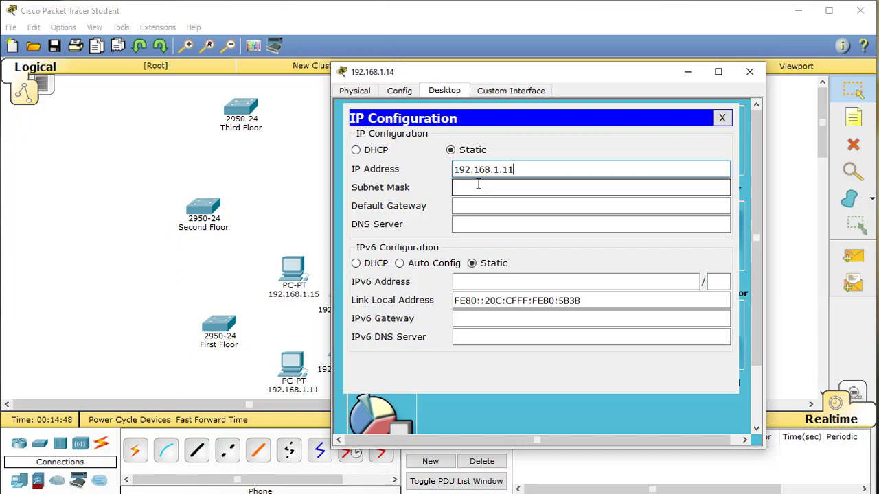
key("BackSpace")
left_click(479, 187)
left_click(750, 71)
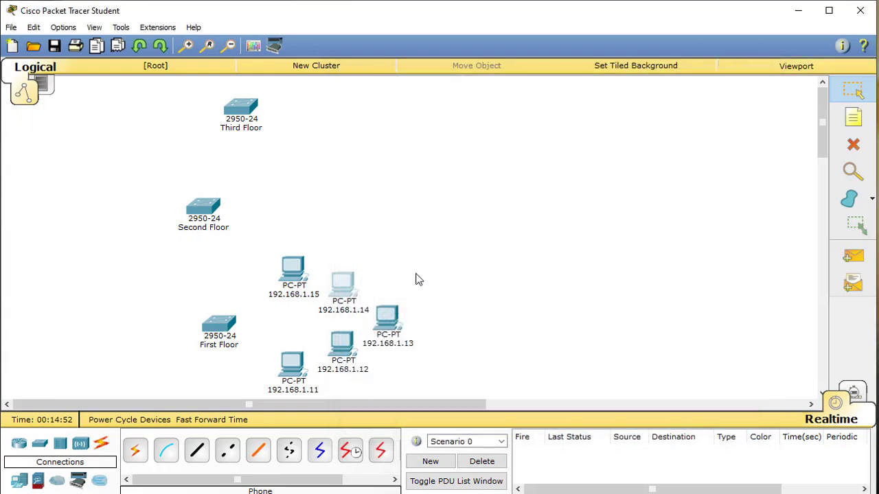
Give the PC named 192.168.1.15 the static IP address 192.168.1.15 with the default subnet mask and close its configuration
left_click(296, 273)
left_click(350, 107)
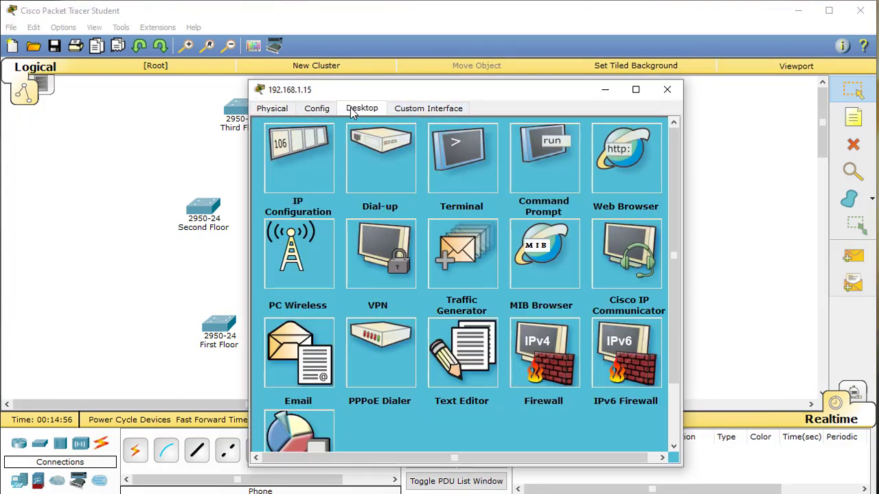
left_click_drag(419, 83, 607, 16)
left_click(486, 96)
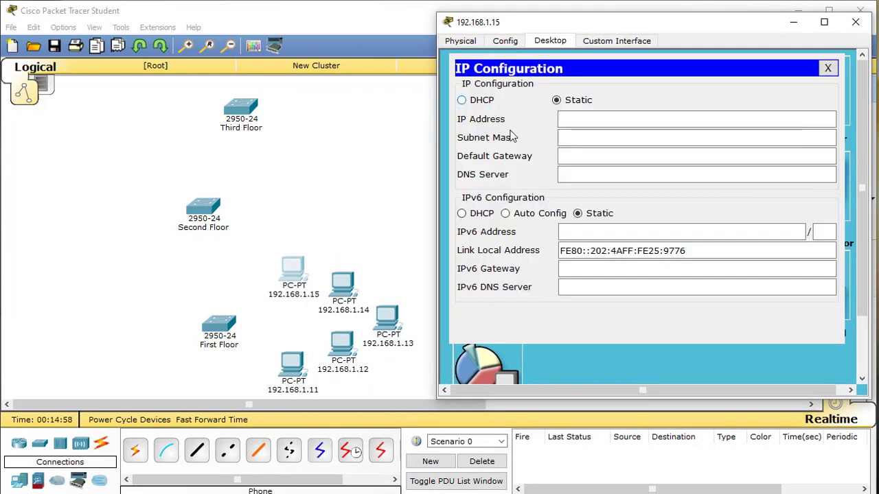
left_click(578, 118)
type("192.168.1.1")
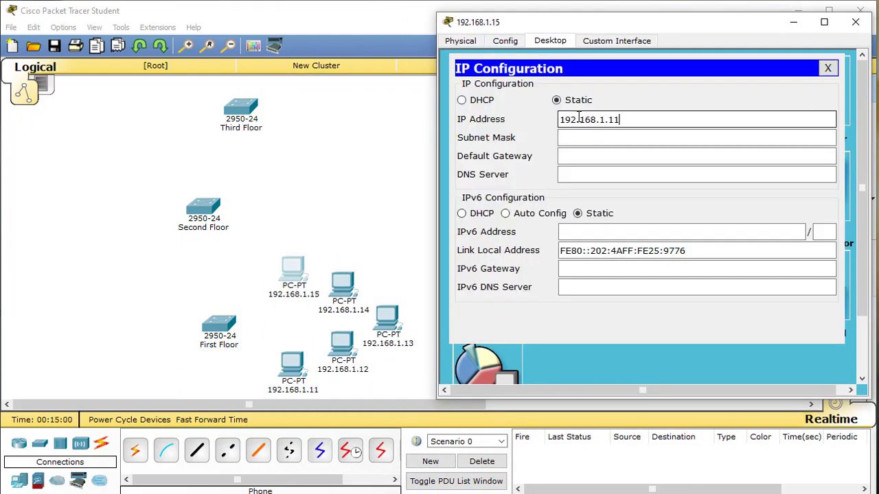
type("5")
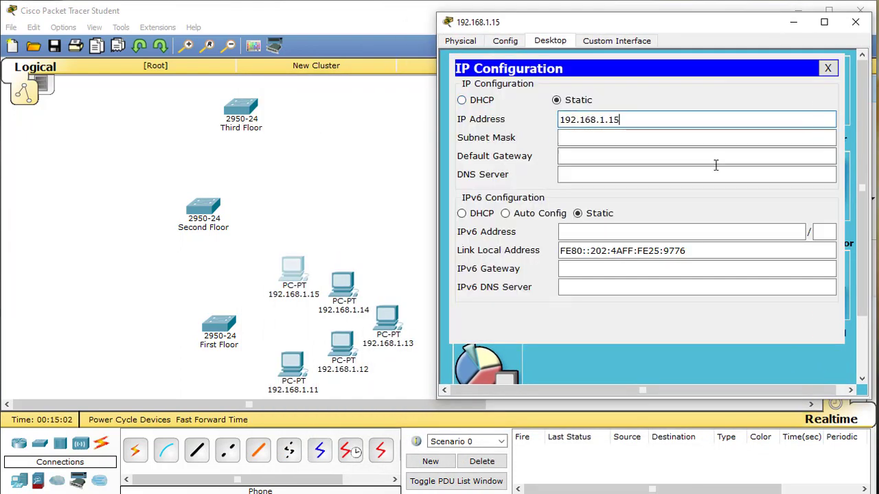
left_click(622, 141)
left_click(855, 22)
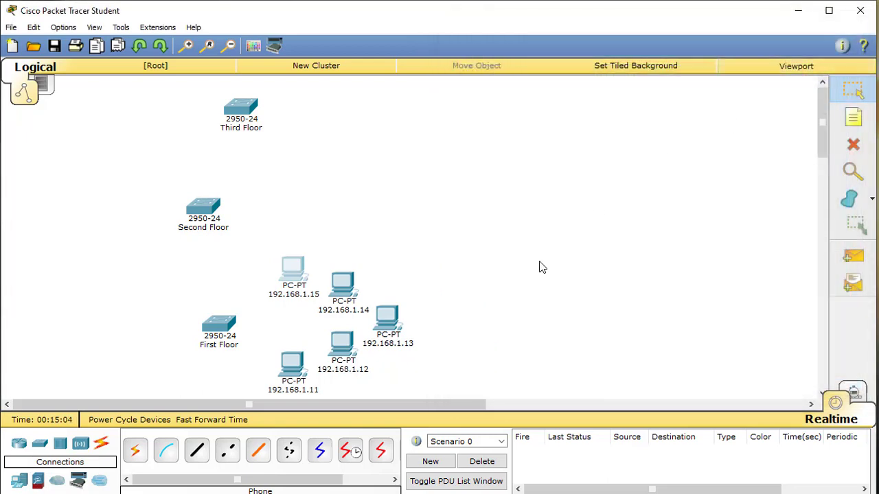
Try connecting FastEthernet0/1 of the First Floor switch to the PC 192.168.1.15 with a copper straight-through cable
left_click(197, 450)
left_click(214, 327)
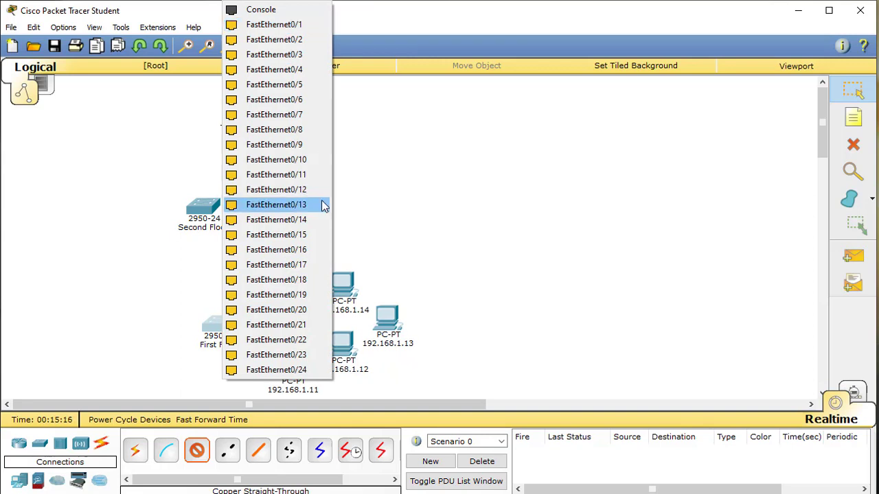
left_click(312, 28)
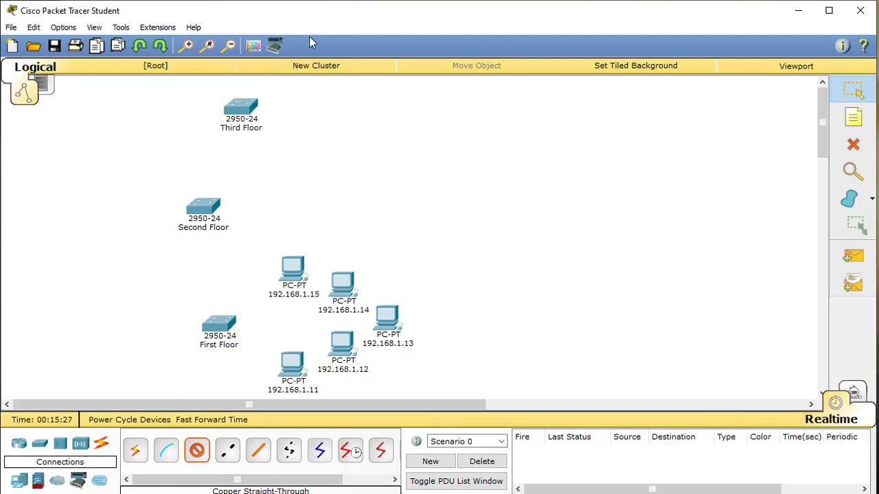
left_click(296, 273)
left_click(345, 290)
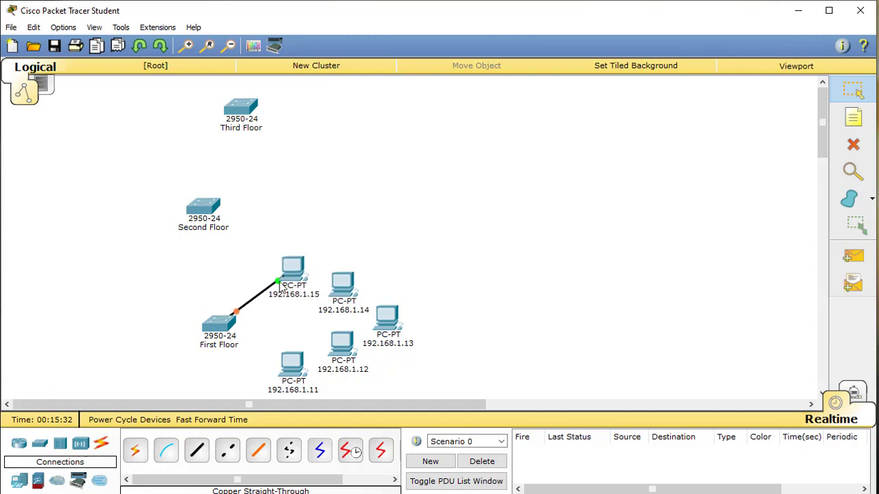
Connect First Floor switch ports FastEthernet0/1 and FastEthernet0/2 to FastEthernet0 of PCs 192.168.1.11 and 192.168.1.12, respectively, with copper straight-through cables
left_click(295, 371)
left_click(313, 388)
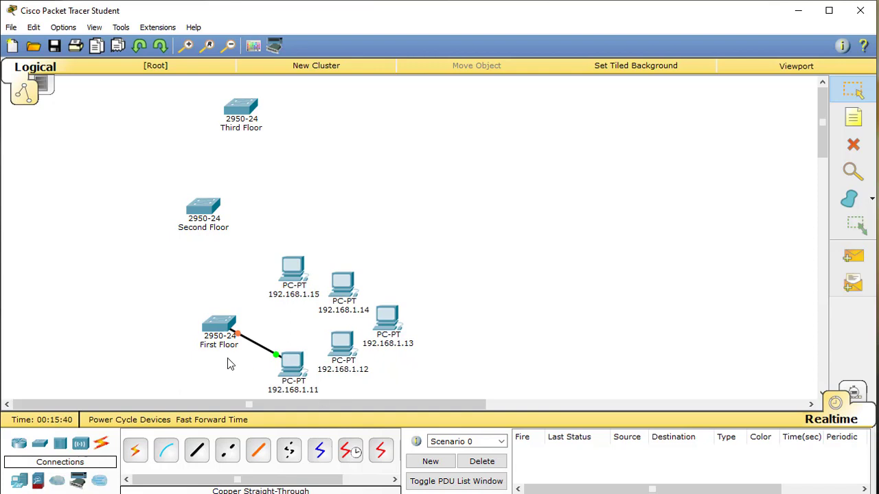
left_click(198, 459)
left_click(231, 323)
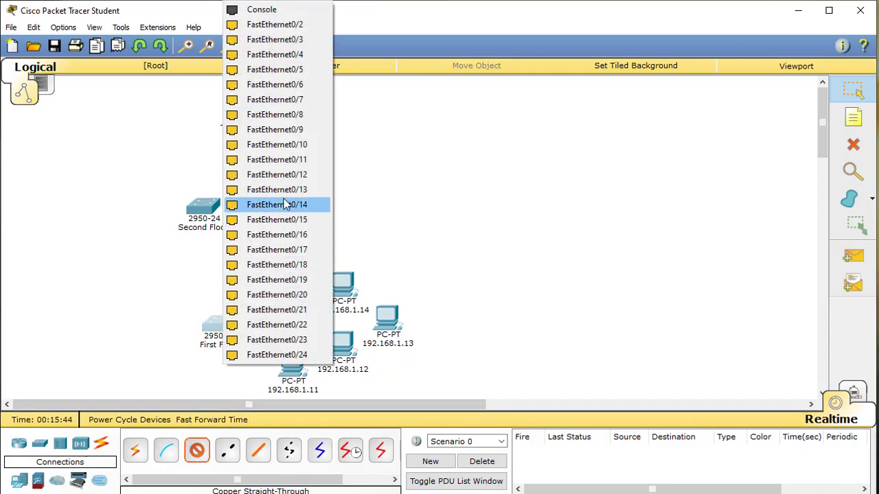
left_click(275, 24)
left_click(348, 341)
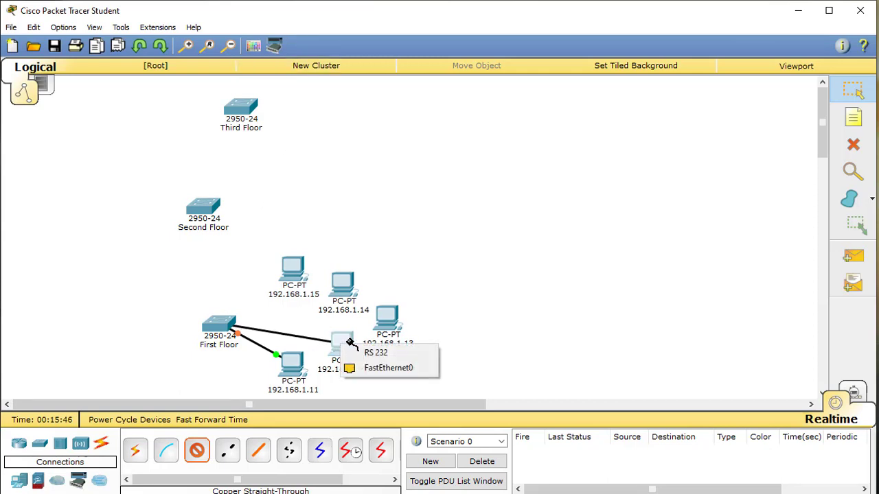
left_click(408, 368)
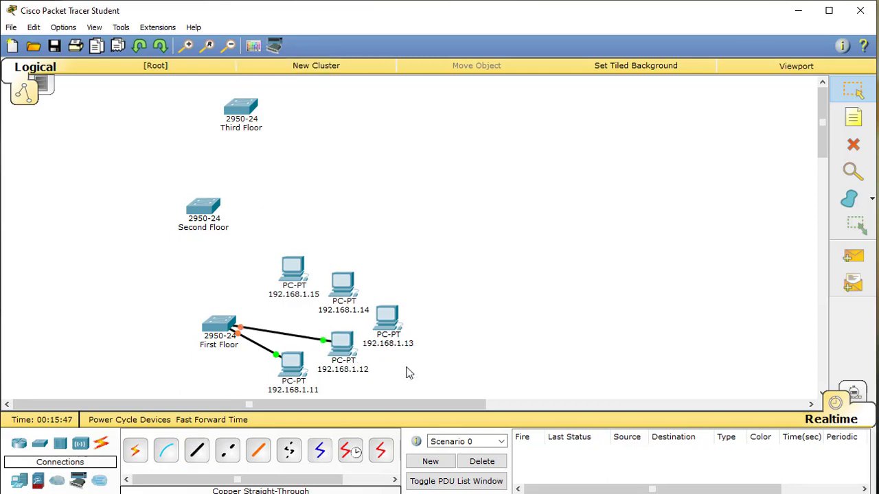
Connect FastEthernet0/3 of the First Floor switch to FastEthernet0 of PC 192.168.1.13 with a copper straight-through cable
left_click(194, 453)
left_click(222, 326)
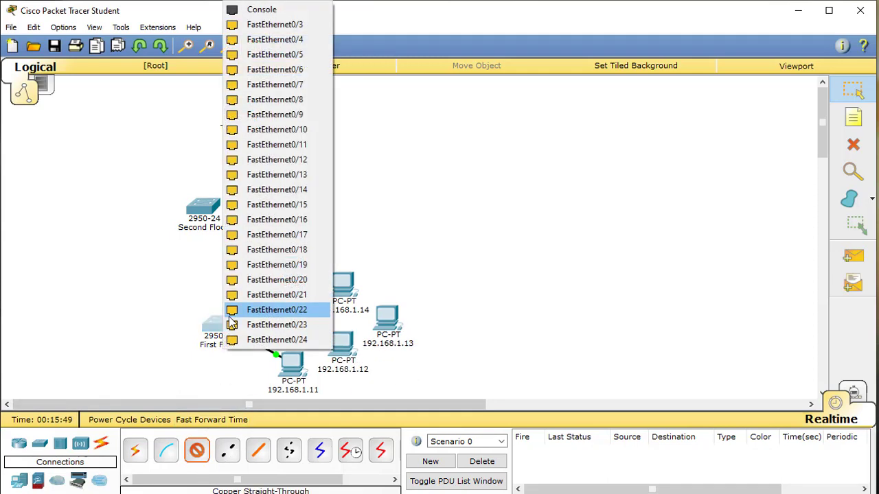
left_click(275, 39)
left_click(386, 315)
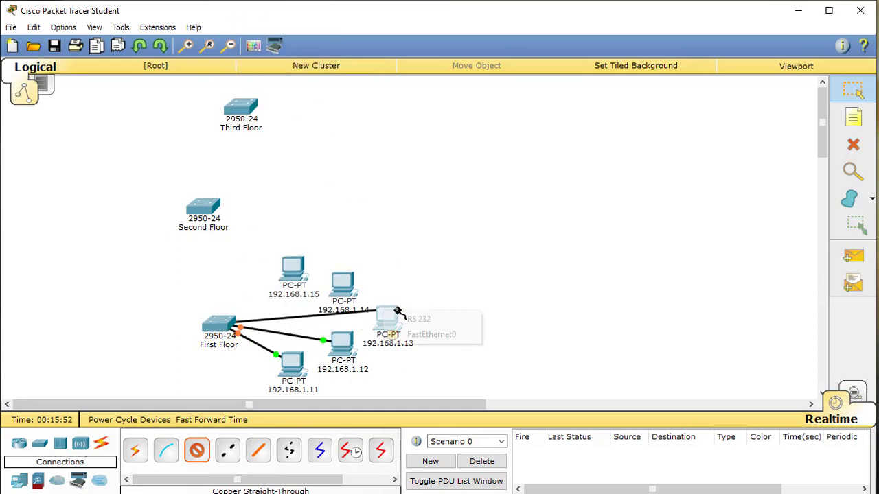
left_click(440, 333)
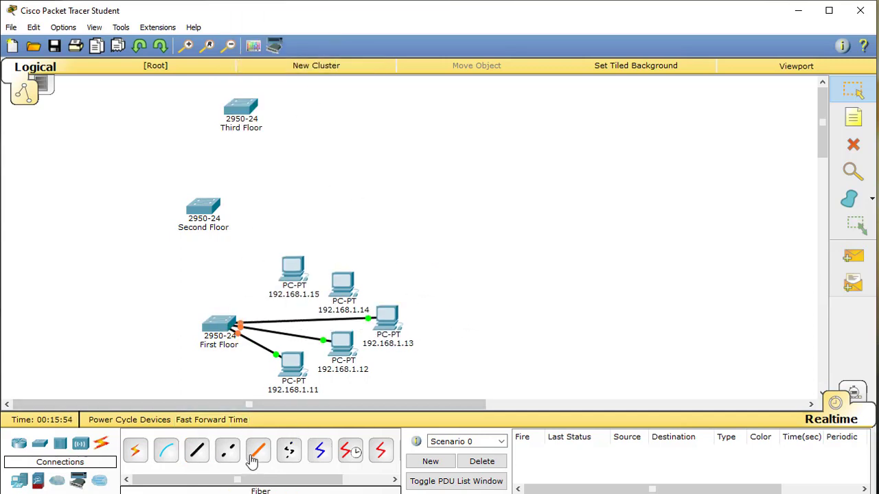
Connect FastEthernet0/4 of the First Floor switch to FastEthernet0 of PC 192.168.1.14 with a copper straight-through cable
left_click(198, 459)
left_click(223, 323)
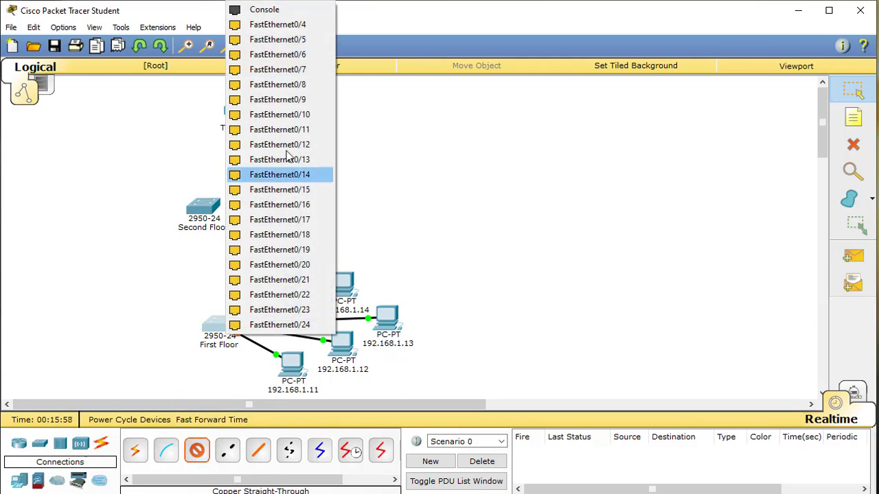
left_click(299, 26)
left_click(345, 286)
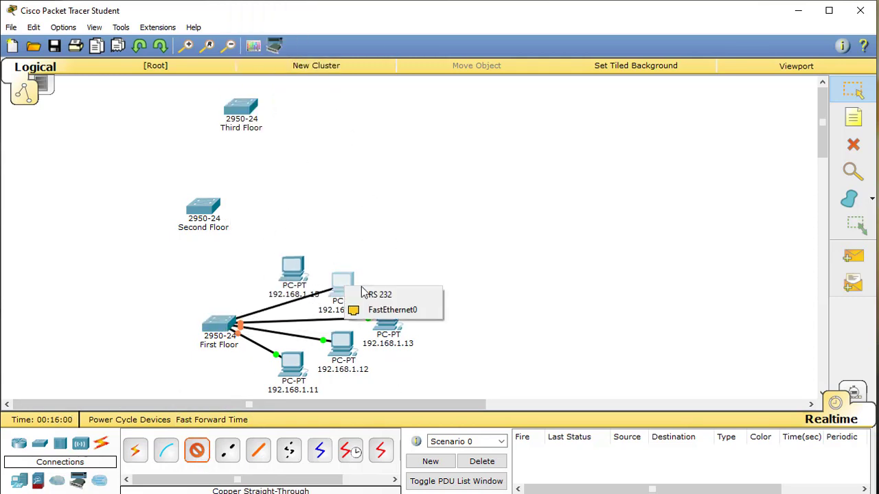
left_click(381, 310)
Connect FastEthernet0/5 of the First Floor switch to FastEthernet0 of PC 192.168.1.15 with a copper straight-through cable
left_click(196, 454)
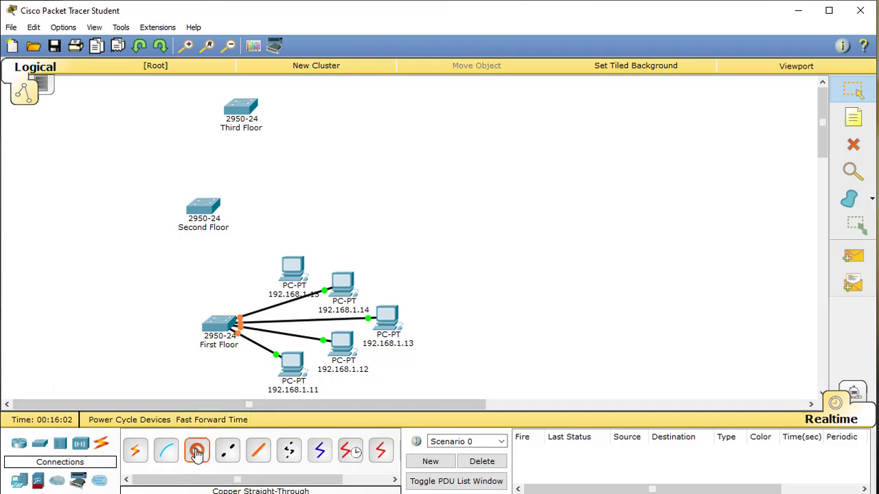
left_click(228, 323)
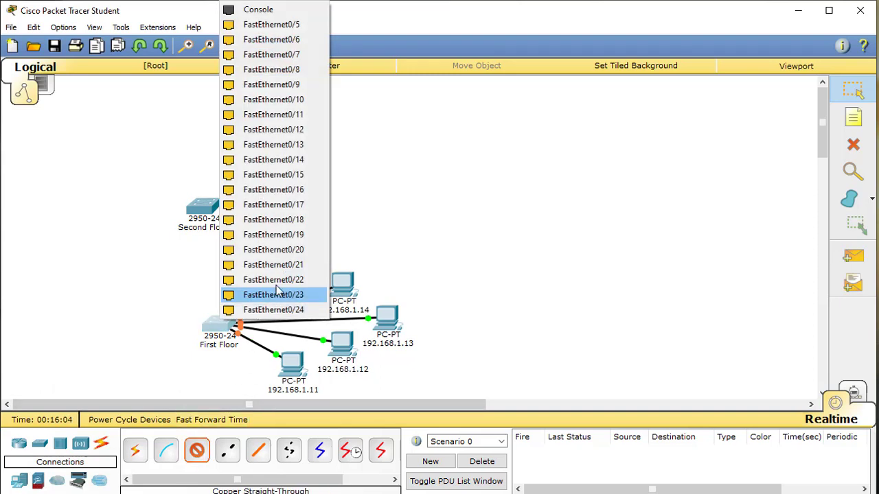
left_click(272, 24)
left_click(295, 268)
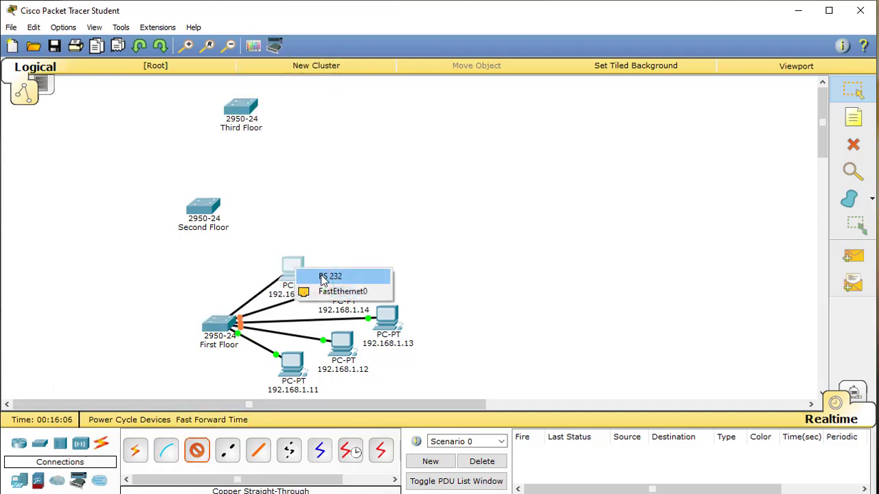
left_click(346, 291)
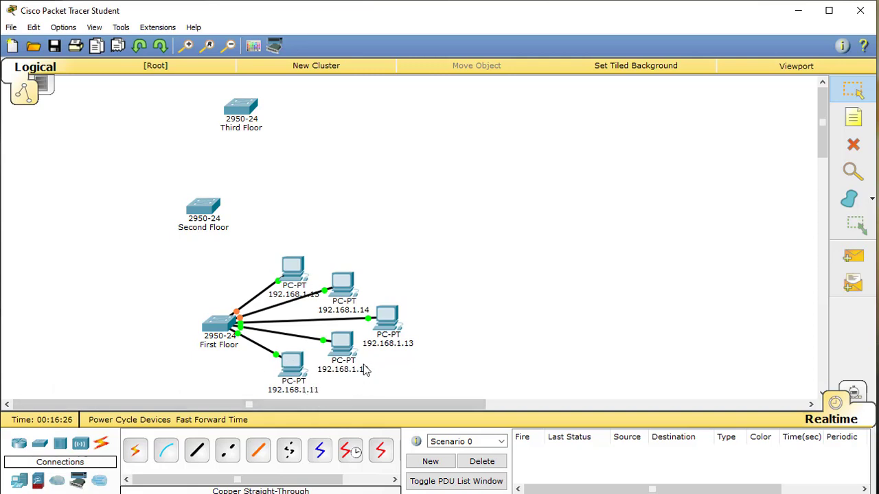
Ping 192.168.1.12 from the Command Prompt of the PC 192.168.1.11
left_click(296, 369)
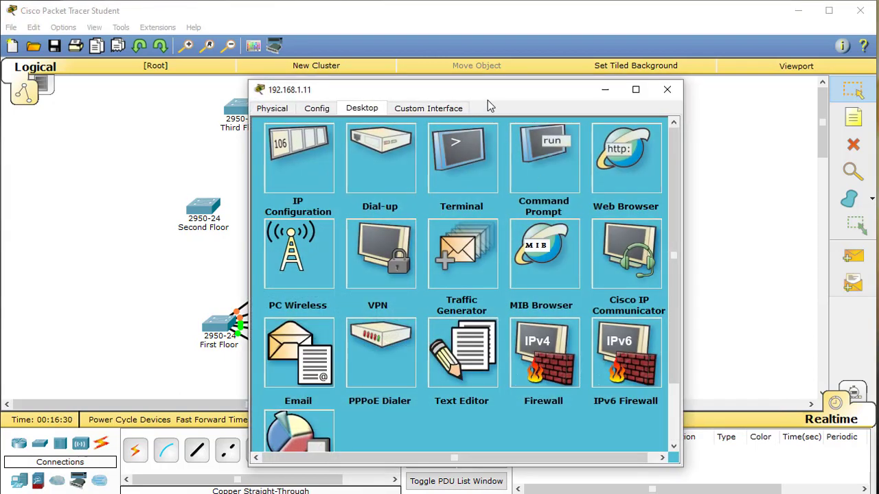
left_click_drag(494, 91, 649, 36)
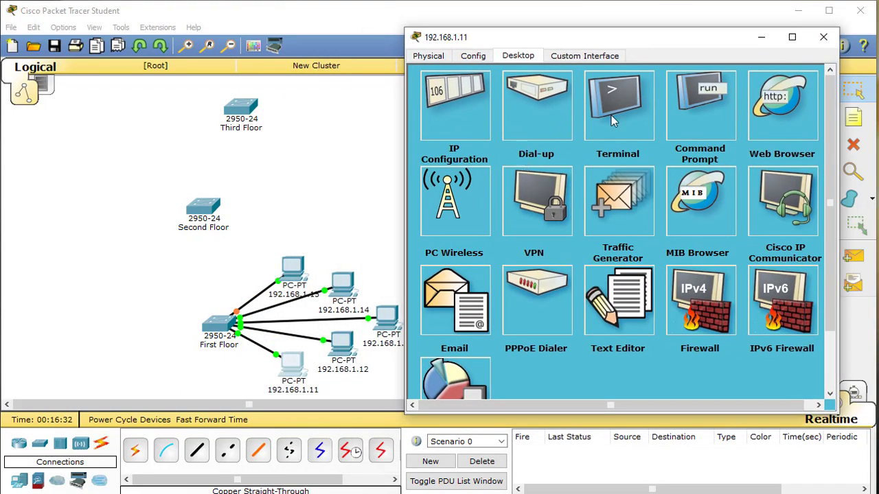
left_click(694, 108)
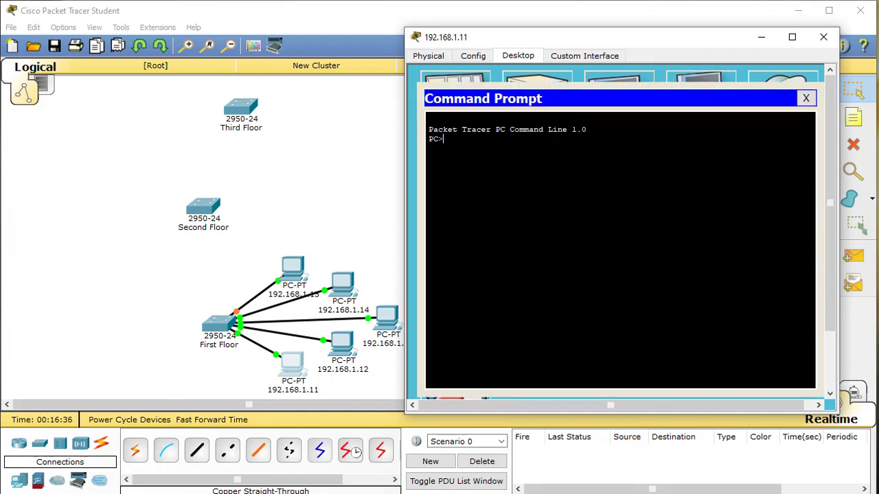
type("ping")
type("192.168/")
type("1.12")
key("Return")
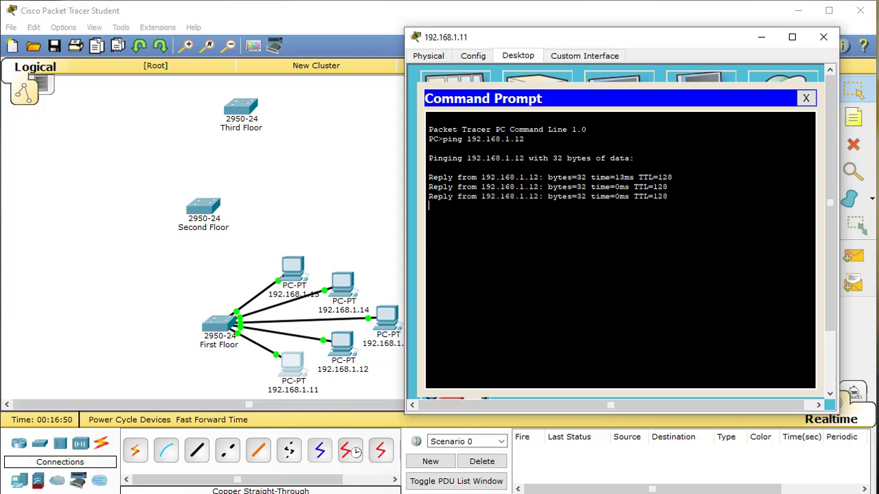
Ping 192.168.1.13 and 192.168.1.14 from the same PC's Command Prompt
key("Up")
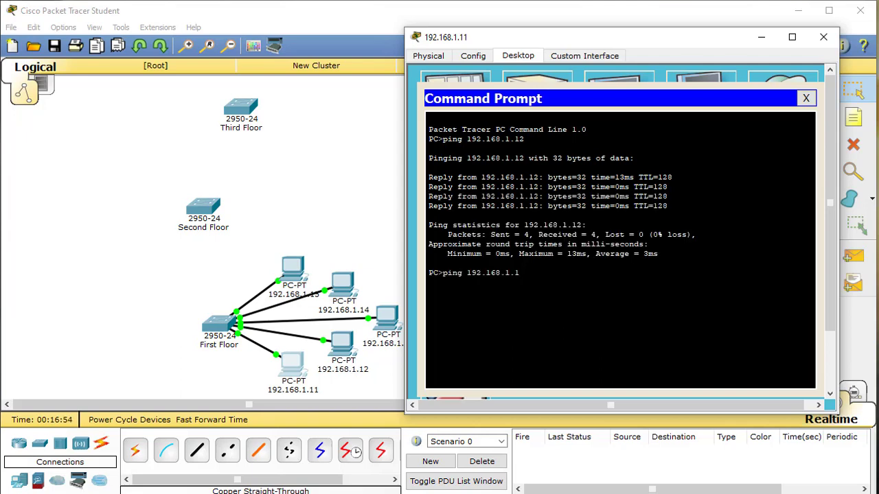
key("Return")
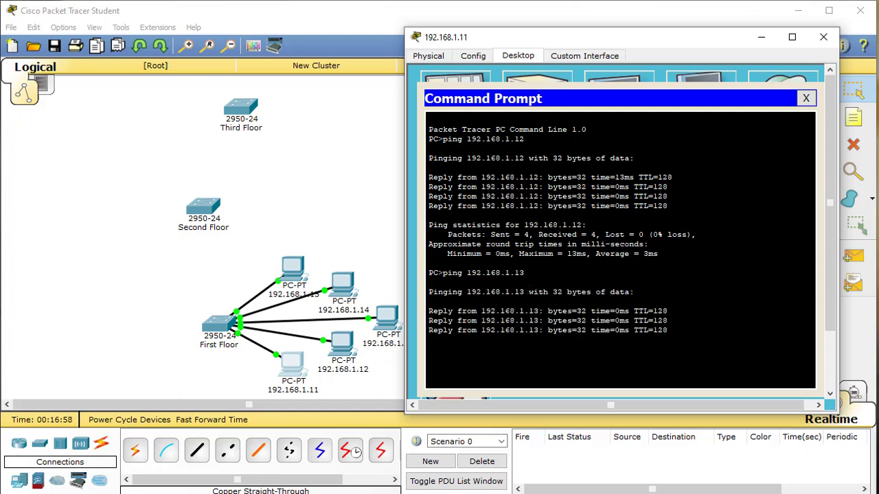
key("Up")
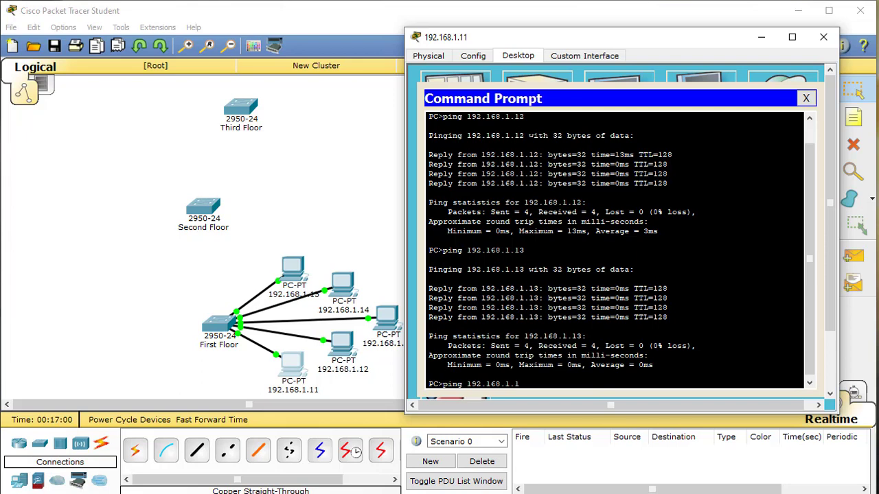
type("4")
key("Return")
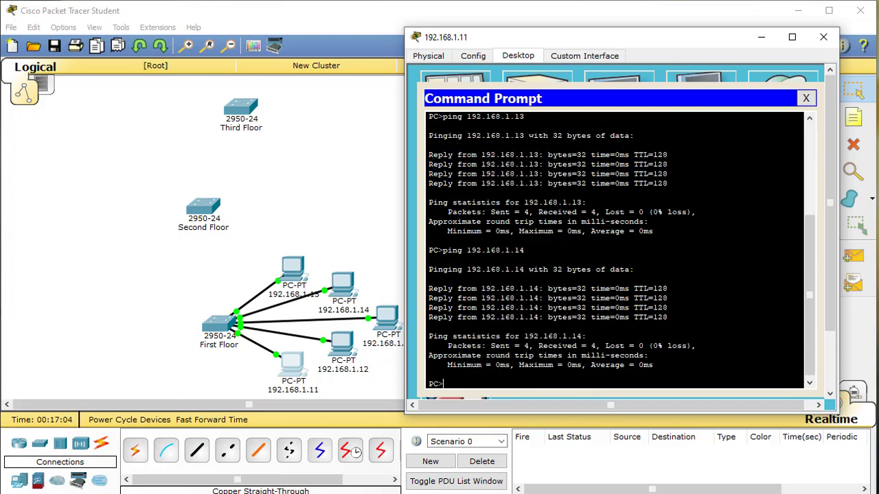
Ping 192.168.1.15 from the PC 192.168.1.11 and close that PC's window
key("Up")
type("5")
key("Return")
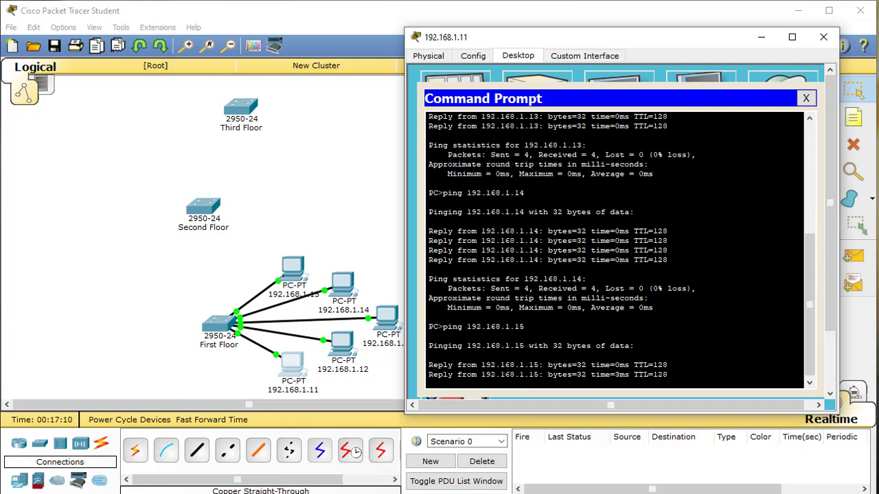
left_click(836, 38)
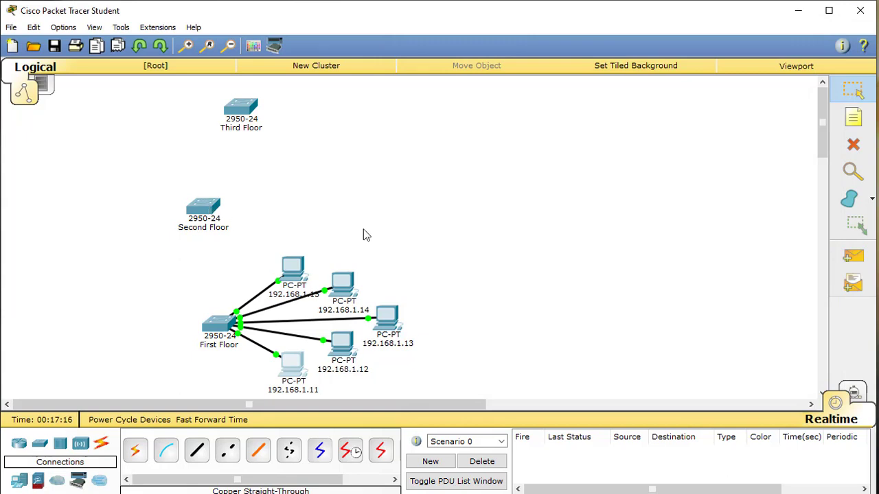
Copy the five First Floor PCs and place the duplicates together in the empty area beside the Second Floor switch
left_click_drag(492, 232, 268, 402)
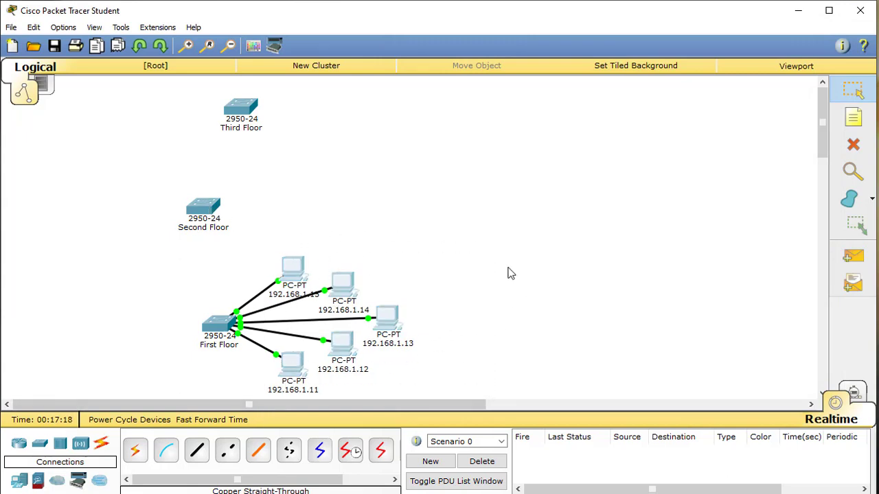
left_click(465, 240)
left_click_drag(556, 227, 261, 403)
key("ctrl+v")
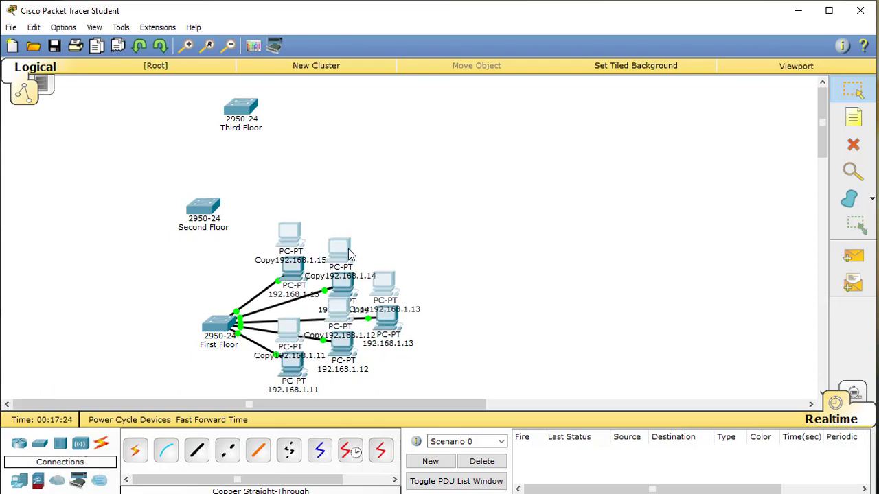
left_click_drag(349, 253, 437, 153)
left_click(407, 162)
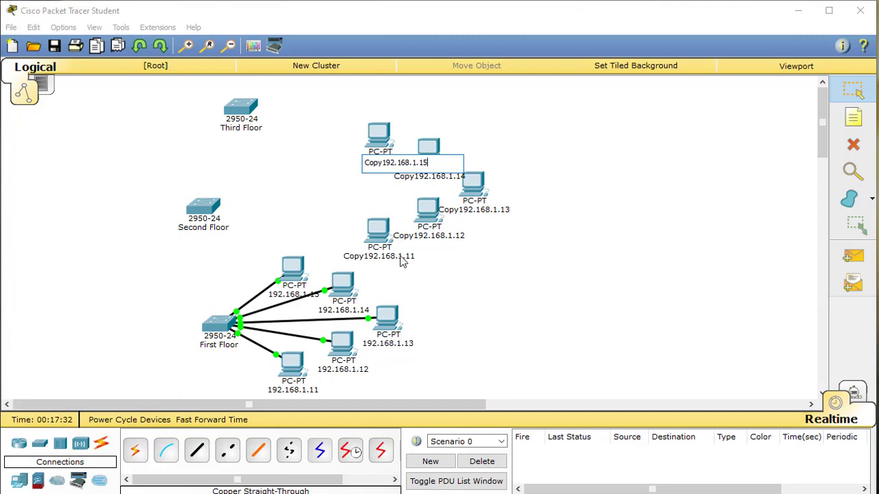
key("Return")
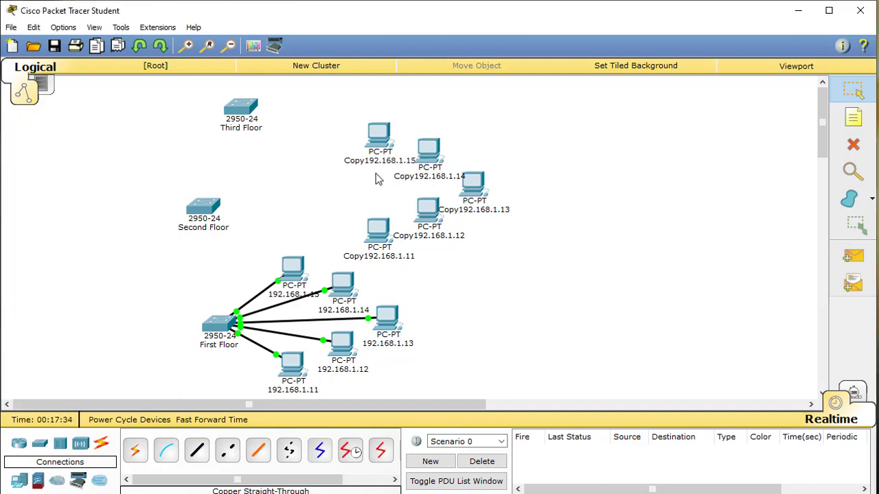
left_click(380, 140)
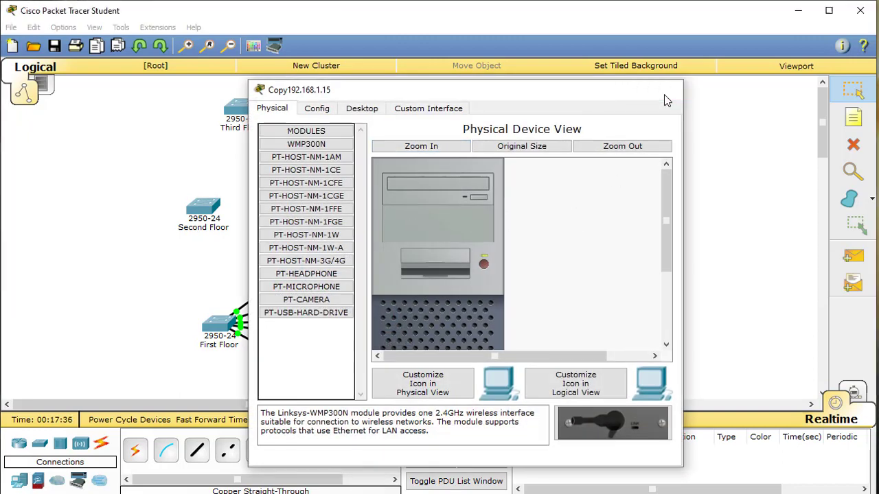
left_click(667, 89)
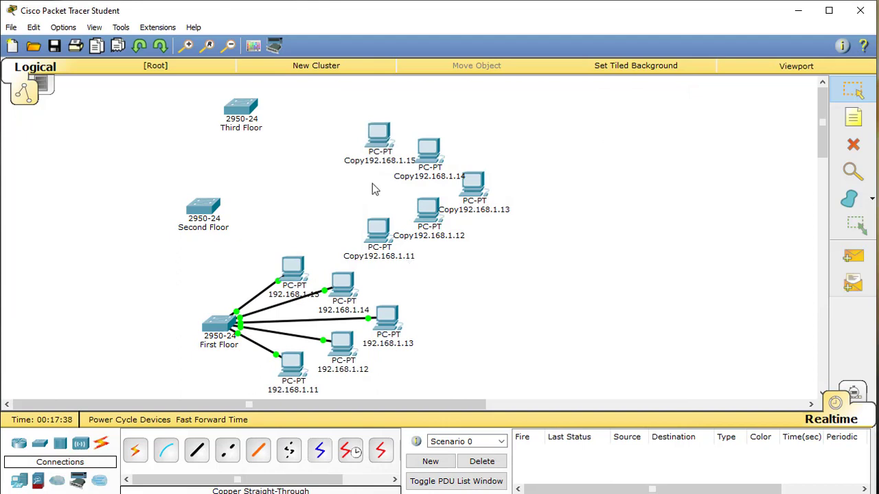
Rename the copied PC labelled Copy192.168.1.15 as 192.168.1.25
left_click(372, 161)
left_click_drag(432, 162, 337, 164)
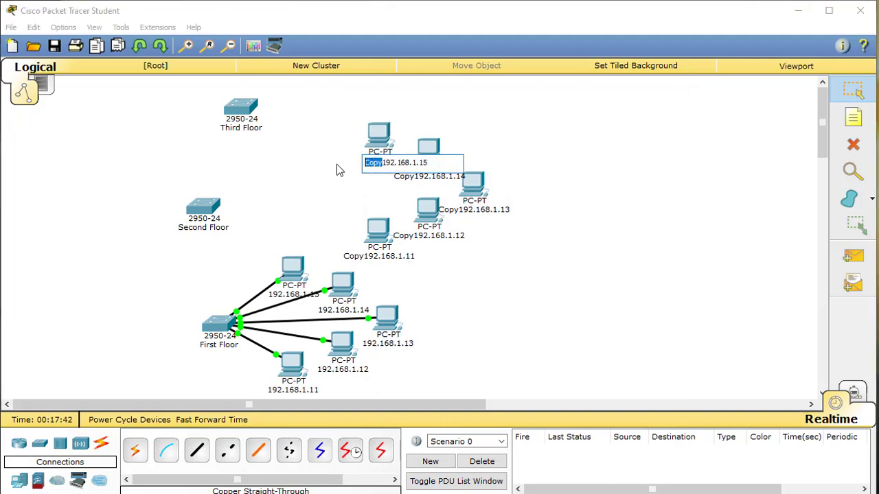
key("BackSpace")
key("End")
key("Left")
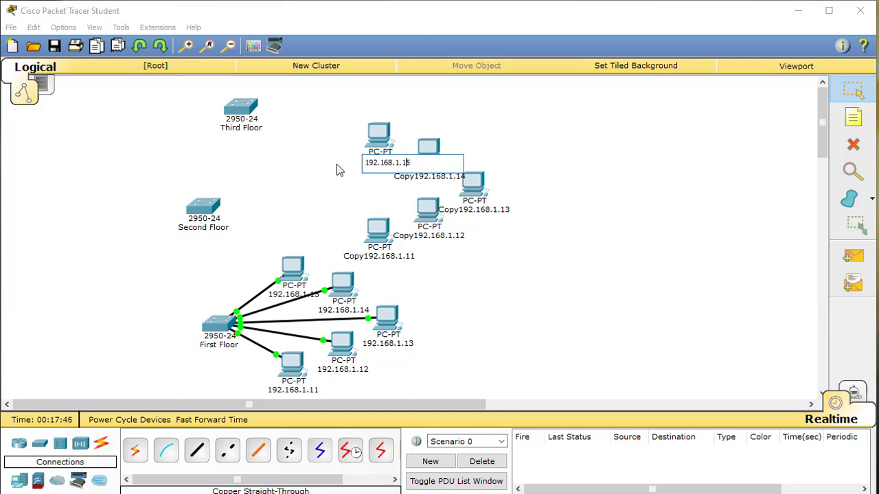
key("BackSpace")
type("2")
key("Return")
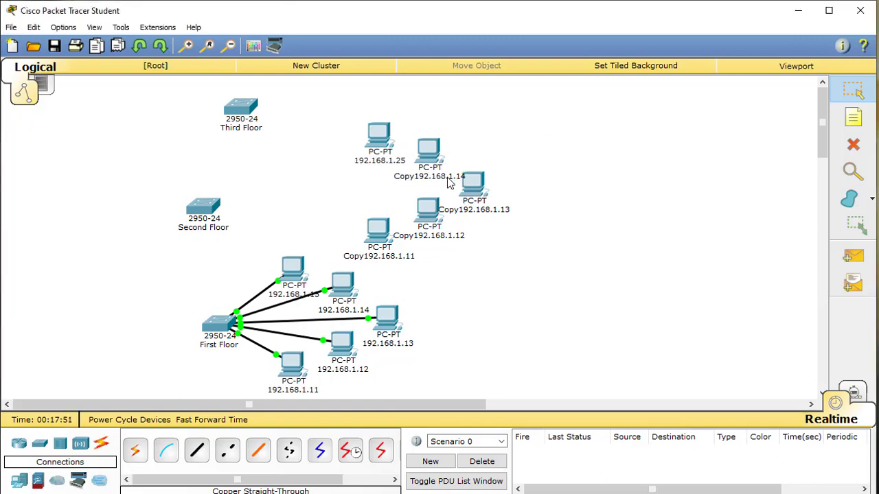
Set the static IP address of the renamed PC to 192.168.1.25 and close its window
left_click(386, 158)
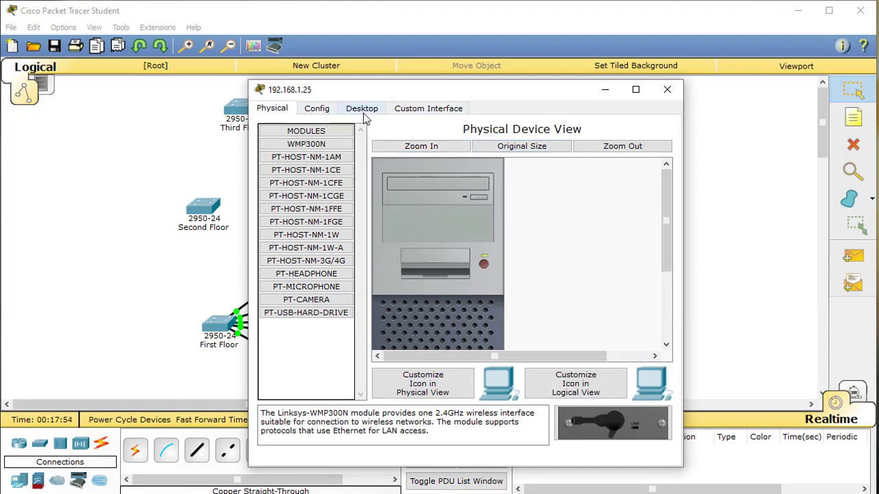
left_click(364, 111)
left_click(333, 151)
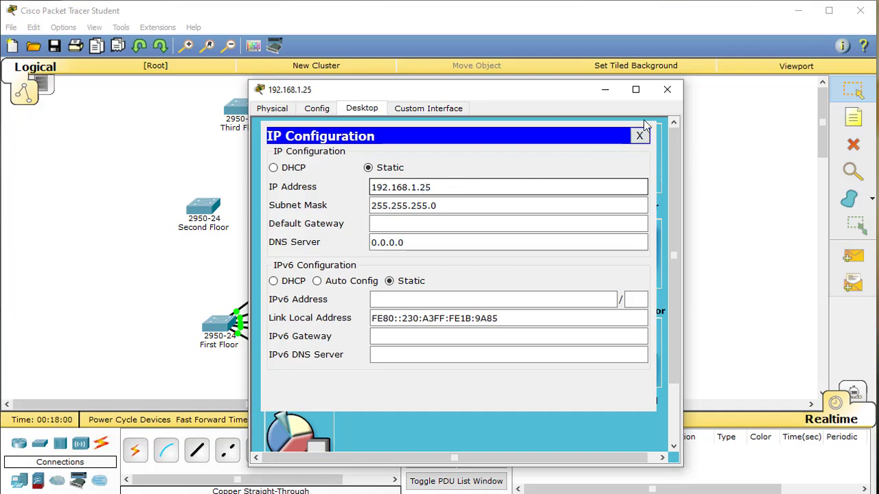
left_click(667, 89)
left_click(430, 155)
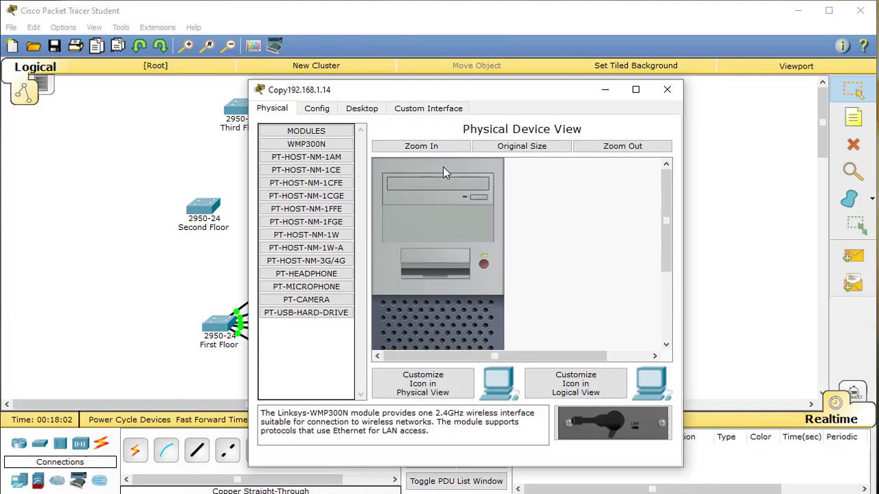
left_click_drag(443, 92, 811, 81)
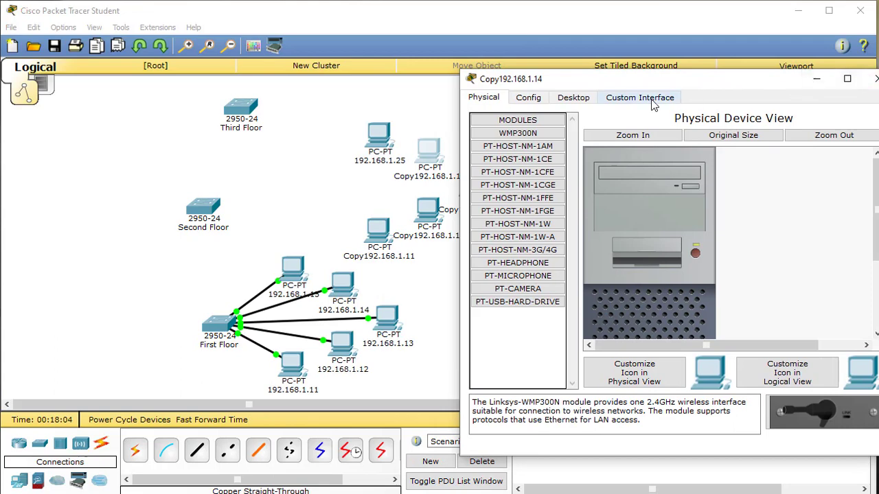
left_click(874, 80)
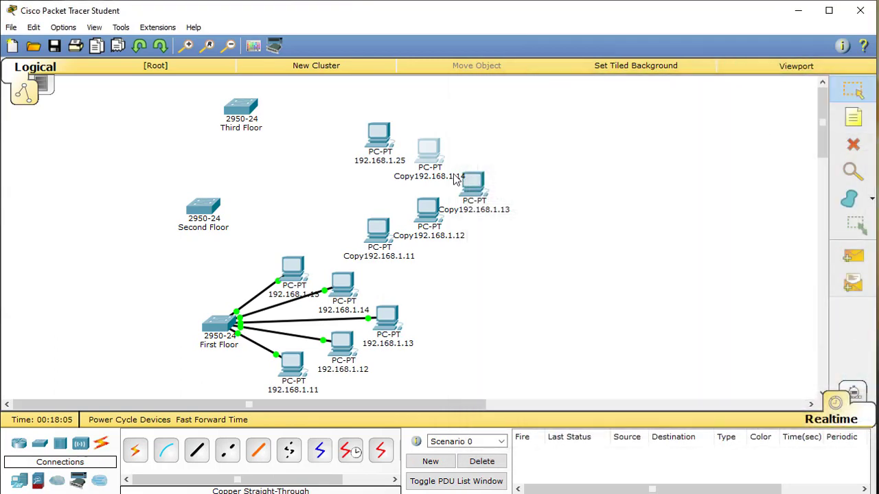
Rename the copied PC labelled Copy192.168.1.14 as 192.168.1.24
left_click(444, 178)
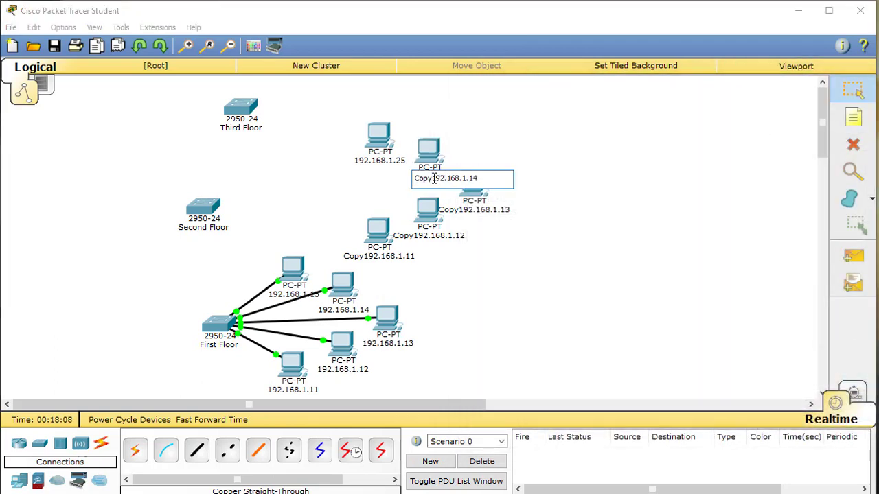
left_click_drag(433, 178, 478, 179)
key("Home")
key("shift+Right")
key("shift+Right")
key("shift+Right")
key("shift+Right")
key("BackSpace")
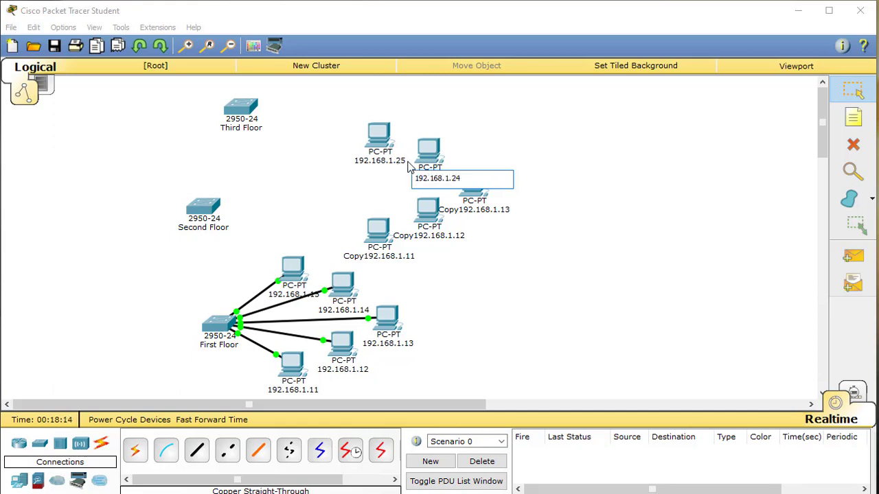
Set the static IP address of the renamed PC to 192.168.1.24 and close its window
left_click(430, 157)
left_click(362, 108)
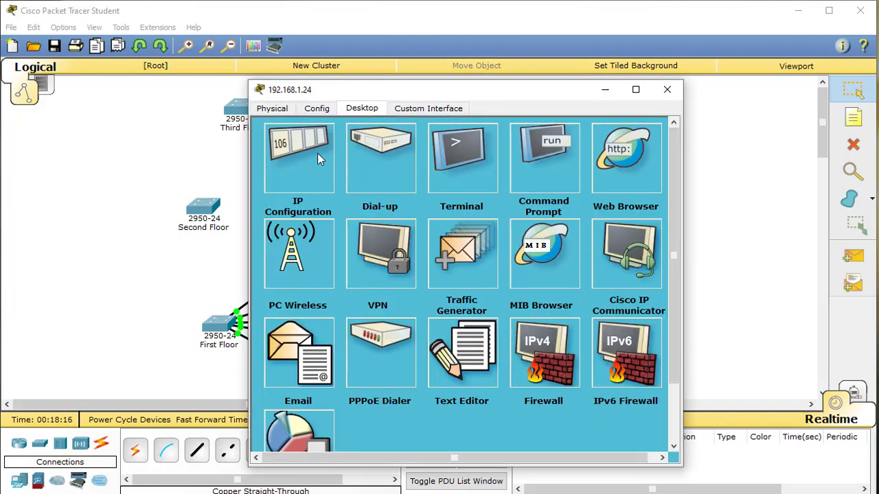
left_click(318, 158)
left_click(439, 189)
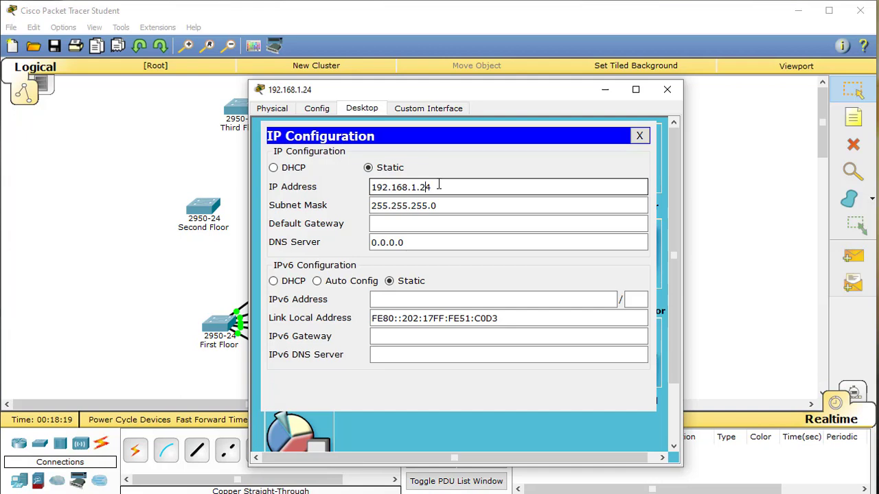
left_click(666, 89)
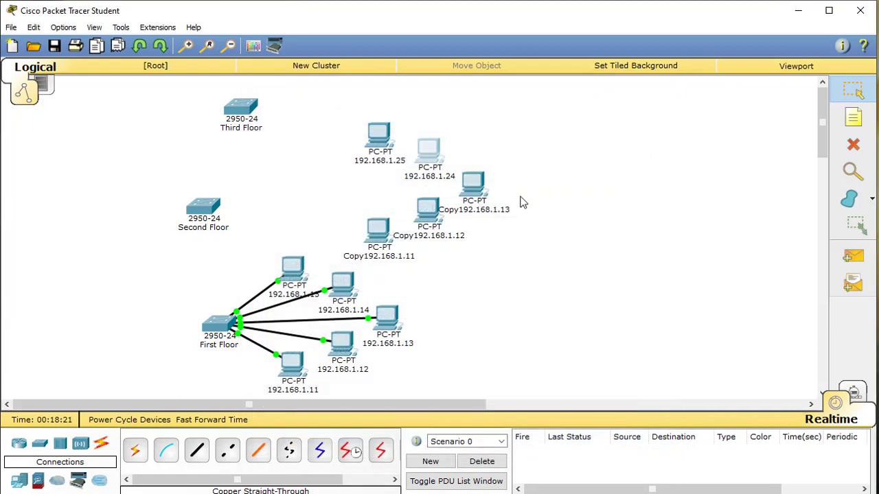
Rename the copied PC labelled Copy192.168.1.13 as 192.168.1.23
left_click(482, 215)
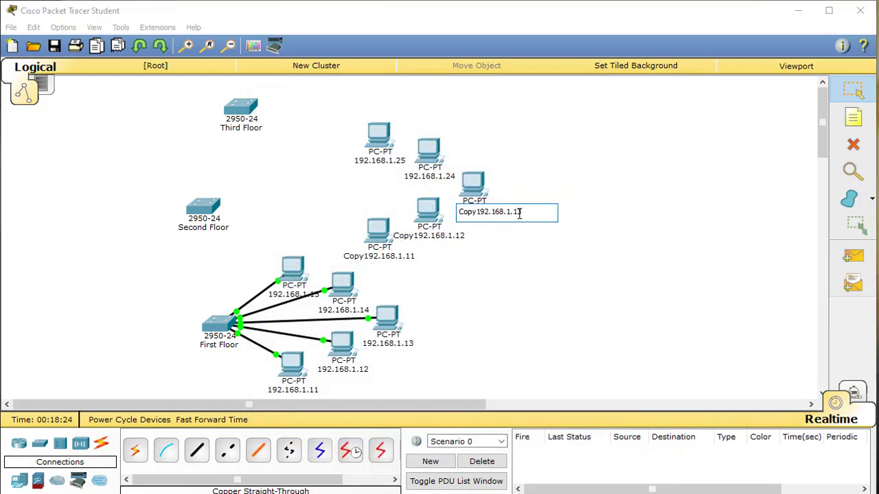
key("shift+End")
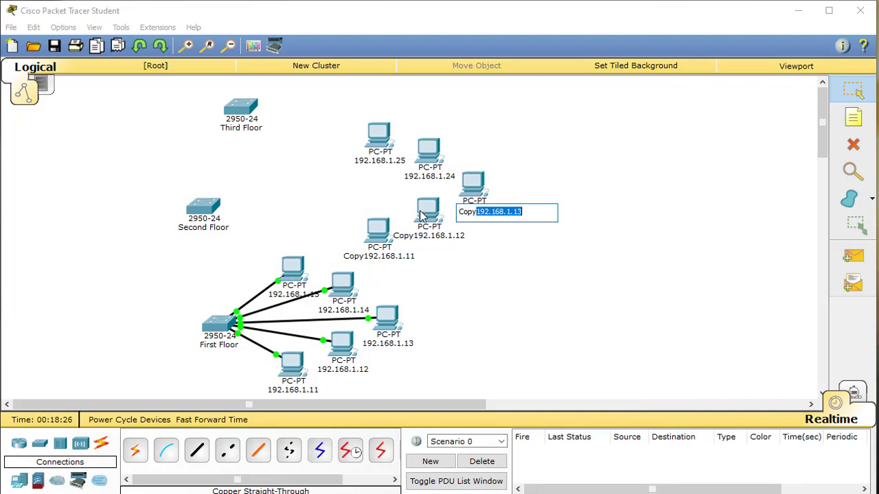
key("shift+Home")
key("BackSpace")
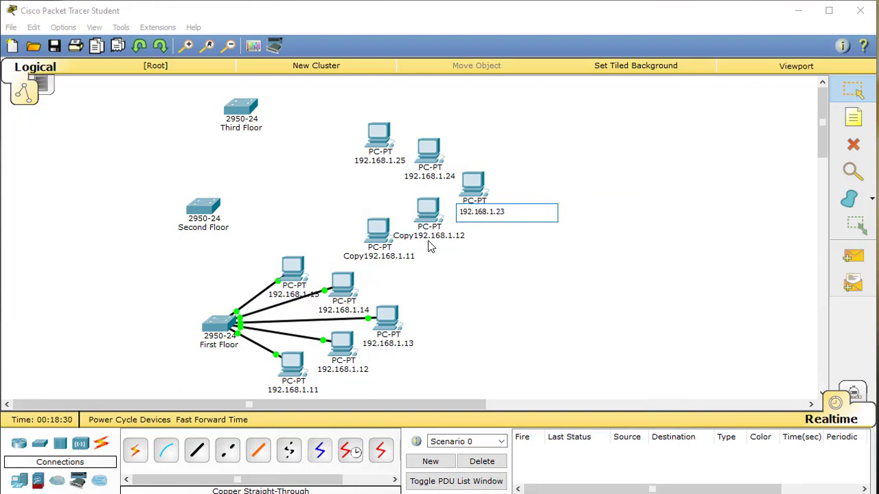
Change the static IP address of the PC labelled 192.168.1.23 to match its label and close its window
left_click(473, 187)
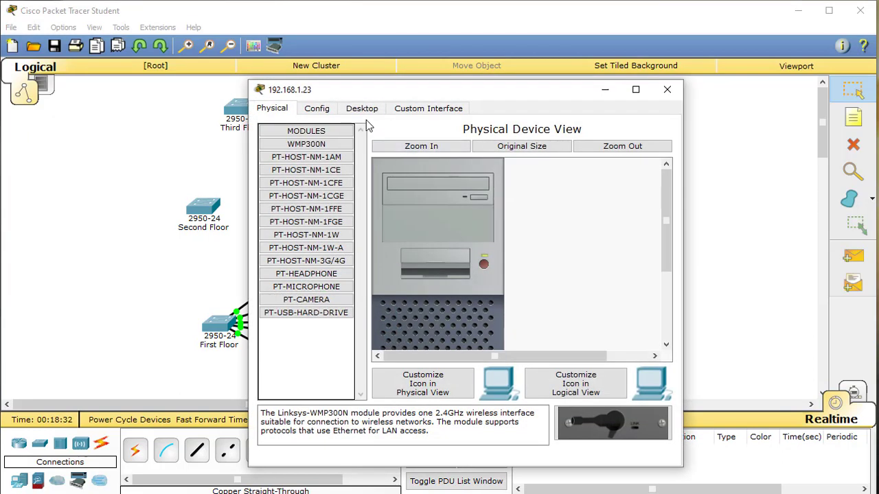
left_click(362, 110)
left_click(299, 158)
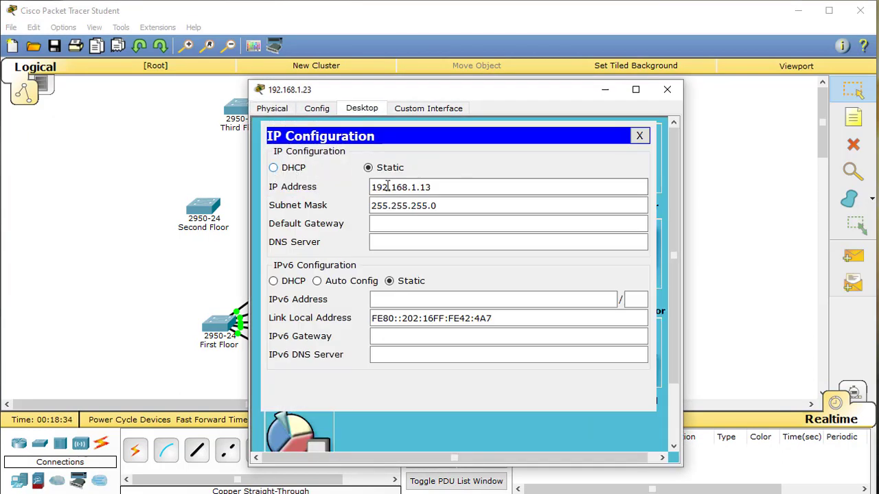
left_click(429, 187)
key("BackSpace")
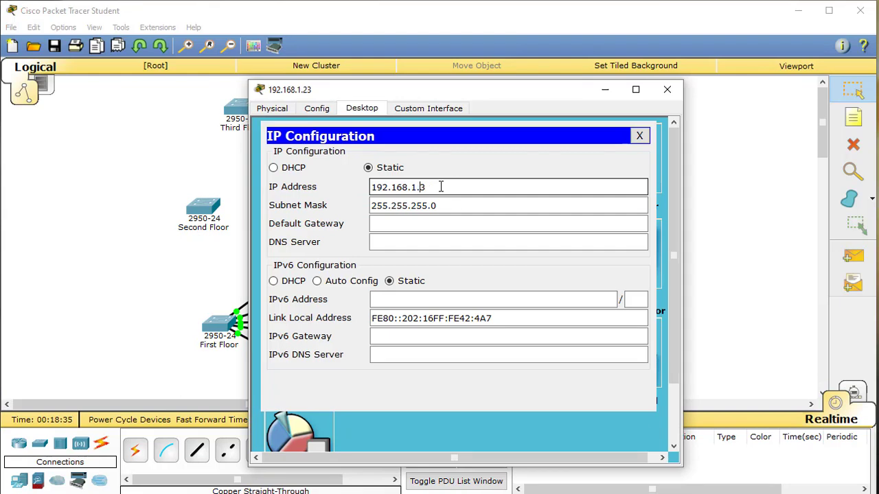
left_click(667, 89)
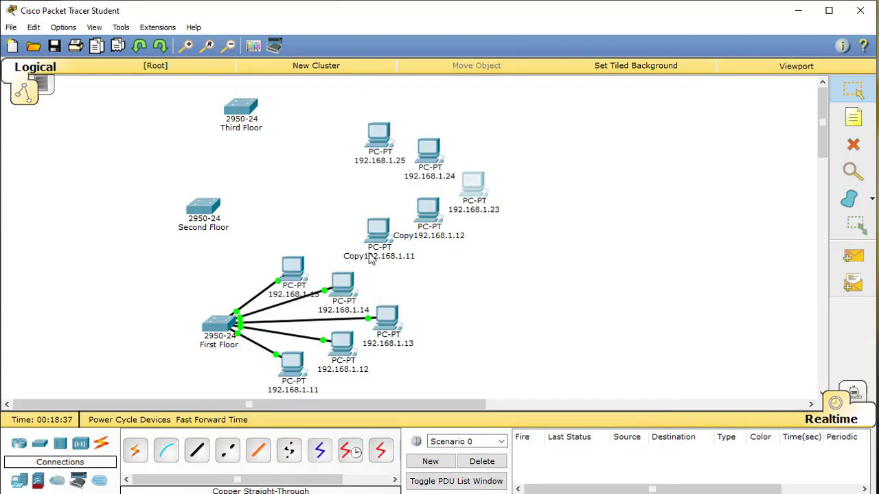
Rename the copied PC labelled Copy192.168.1.12 as 192.168.1.22
left_click(443, 238)
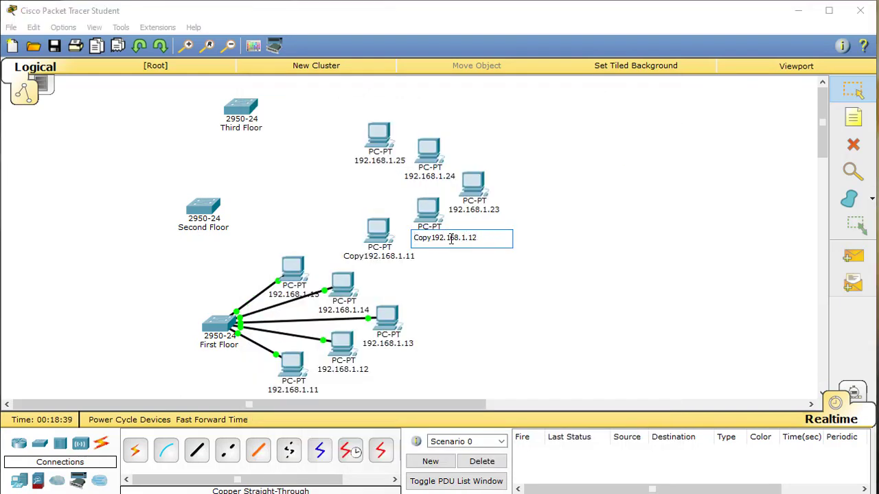
double_click(447, 234)
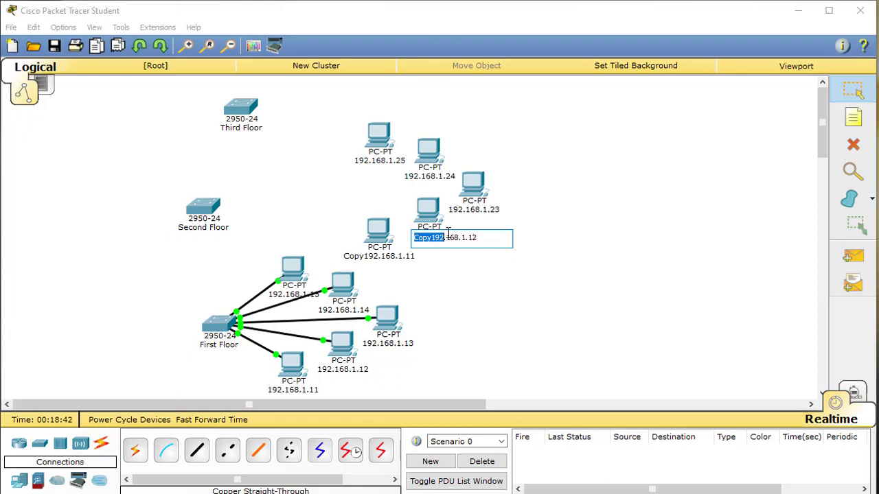
key("BackSpace")
key("Return")
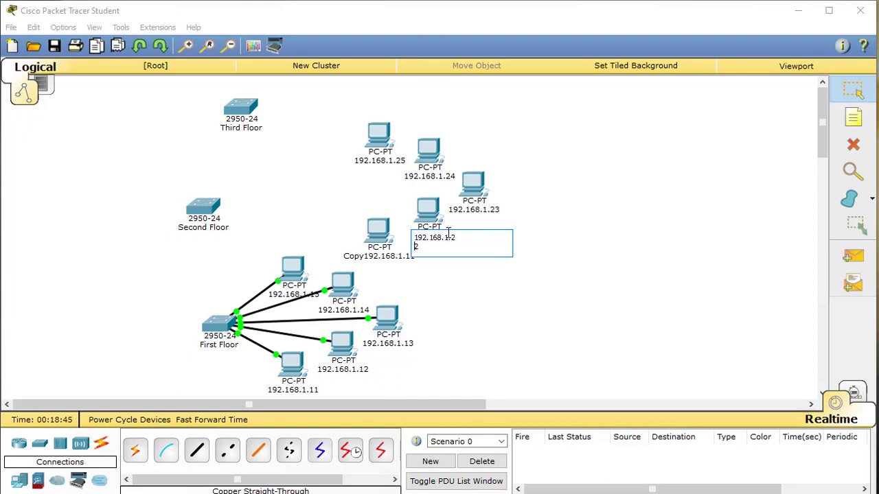
key("BackSpace")
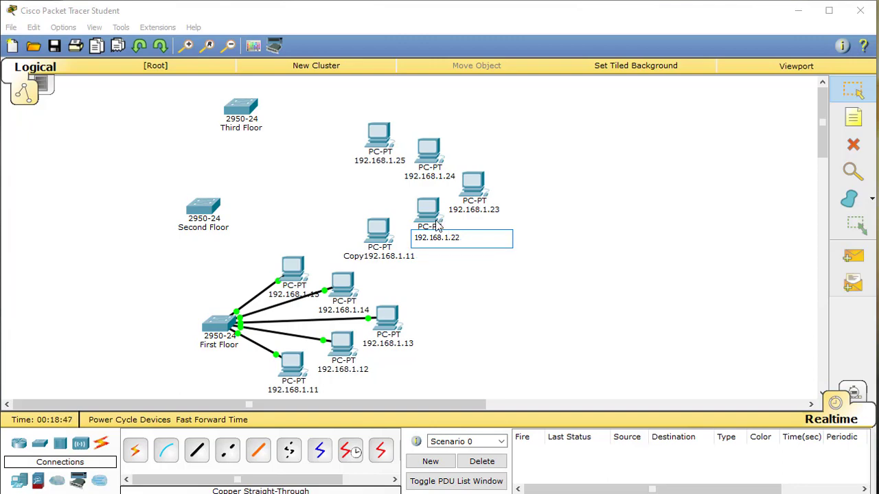
Change the static IP address of the PC labelled 192.168.1.22 to match its label and close its window
left_click(438, 227)
left_click(372, 108)
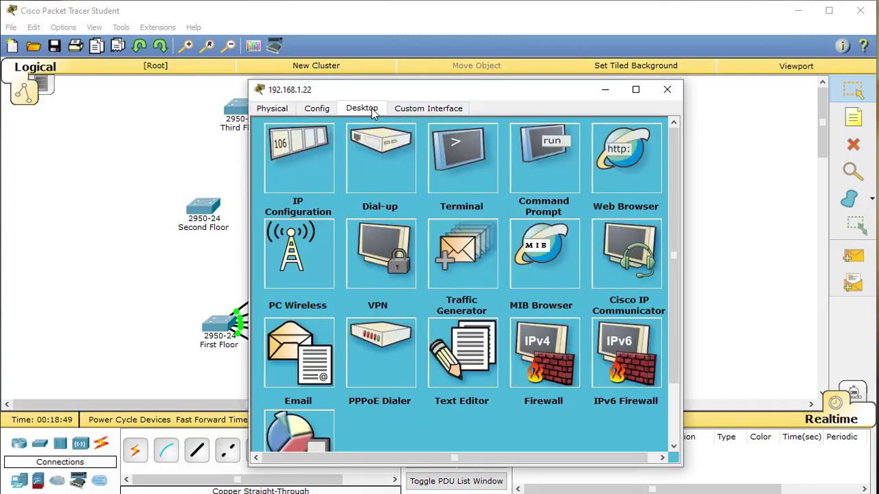
left_click(306, 171)
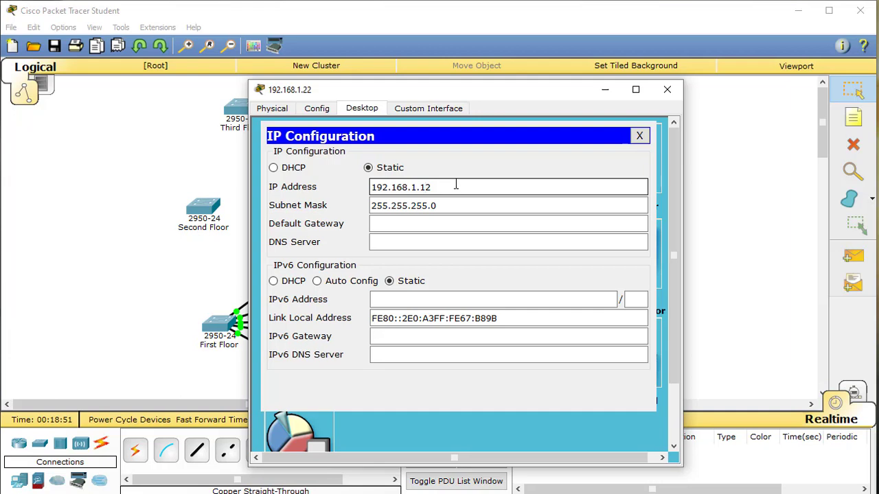
left_click(666, 89)
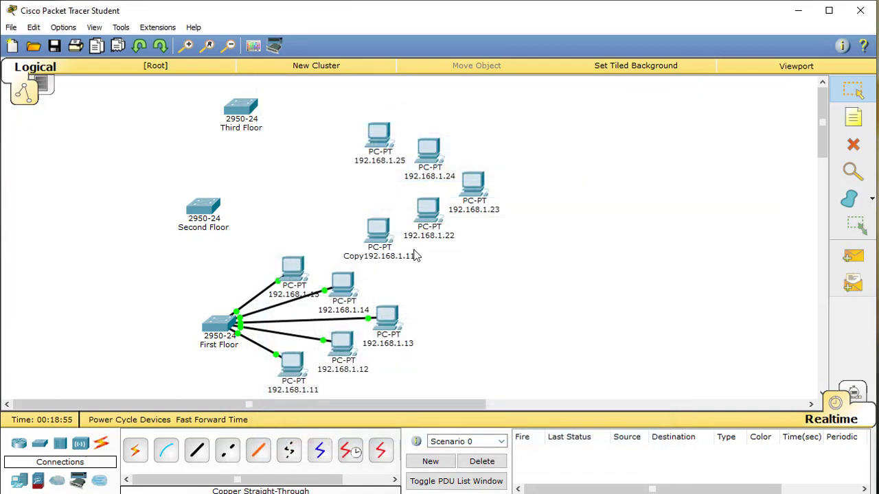
Rename the copied PC labelled Copy192.168.1.11 as 192.168.1.21
left_click(387, 239)
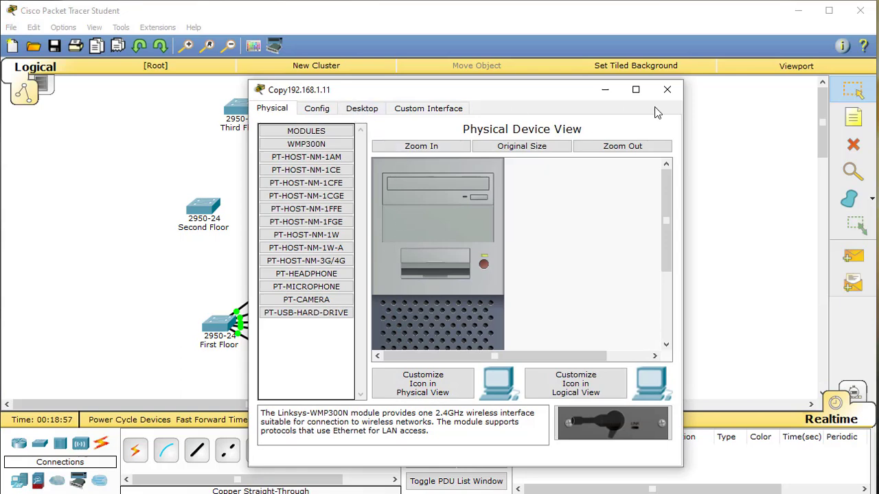
left_click(667, 89)
left_click(374, 259)
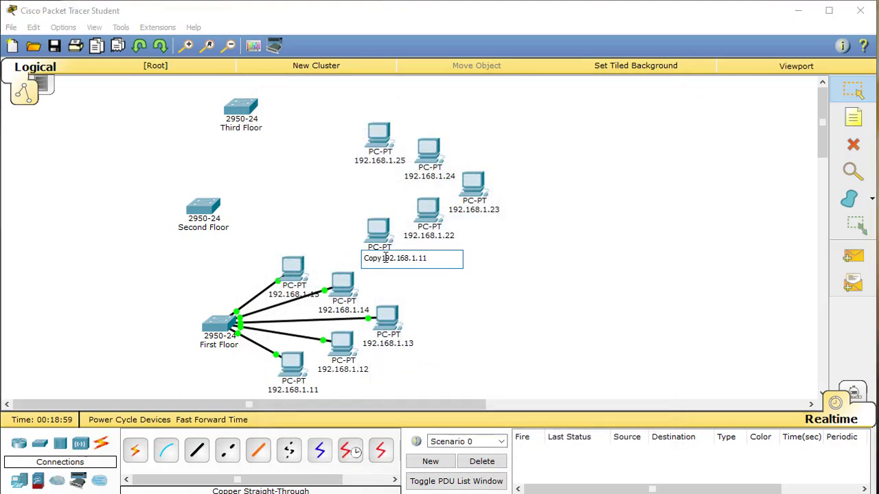
key("shift+Home")
key("BackSpace")
key("Return")
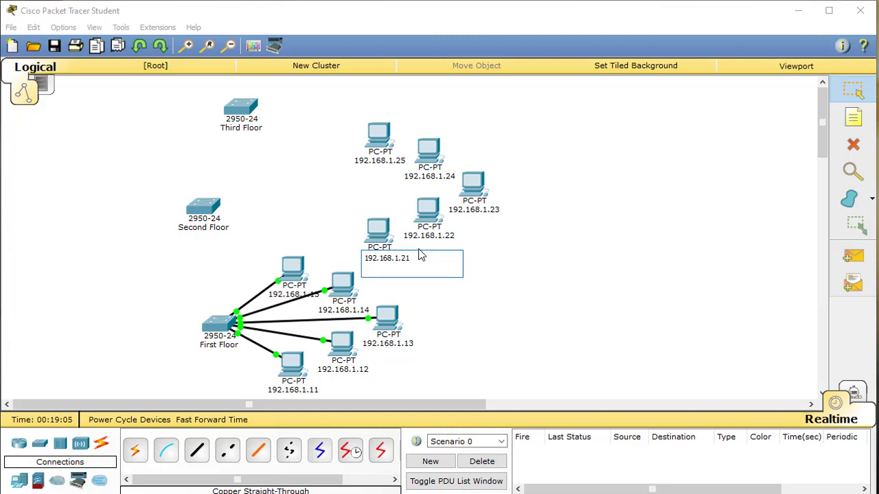
key("BackSpace")
left_click(459, 297)
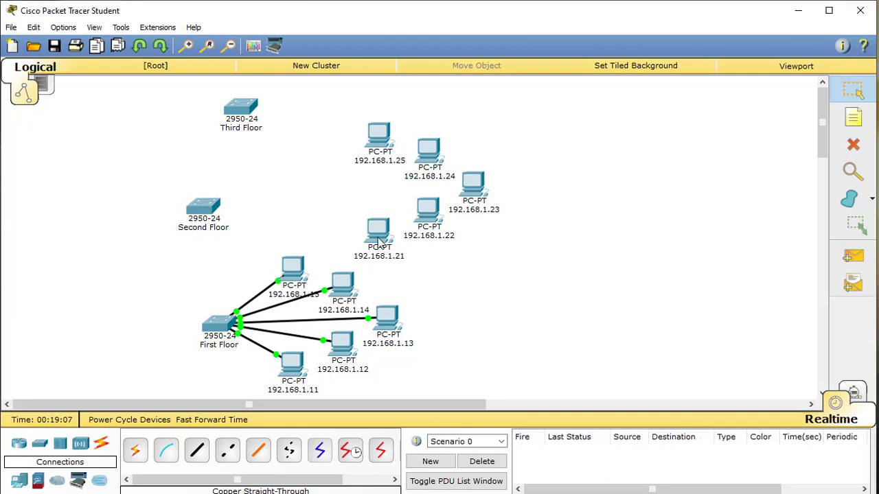
Change the static IP address of the PC labelled 192.168.1.21 to match its label and close its window
left_click(379, 232)
left_click(360, 113)
left_click(274, 150)
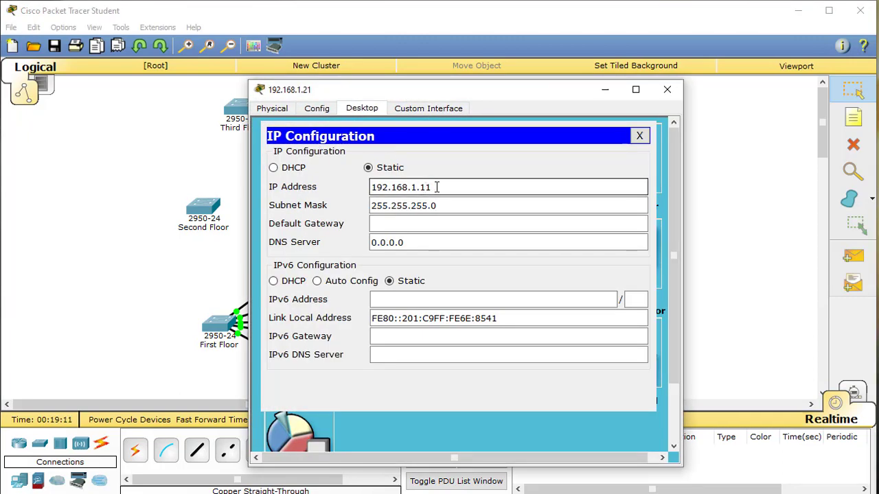
left_click(666, 89)
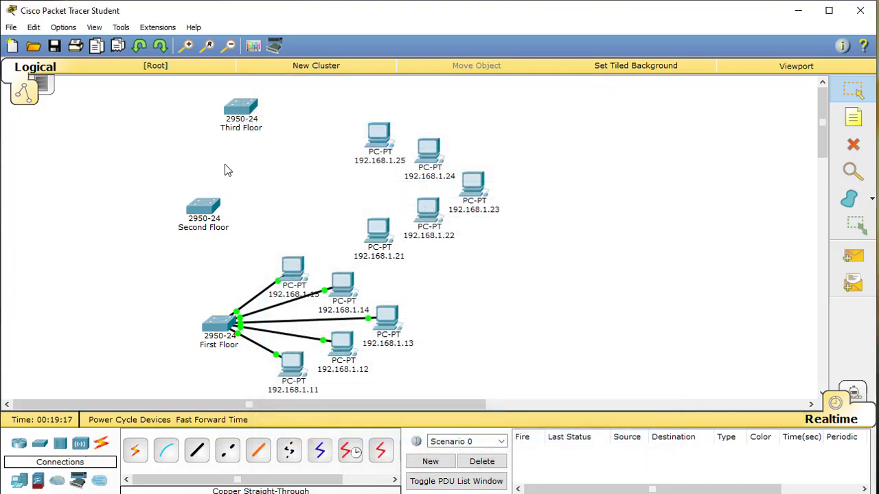
Move the Second Floor switch and its five PCs well to the right of the First Floor group, keeping the Third Floor switch above the First Floor
left_click_drag(545, 127, 198, 253)
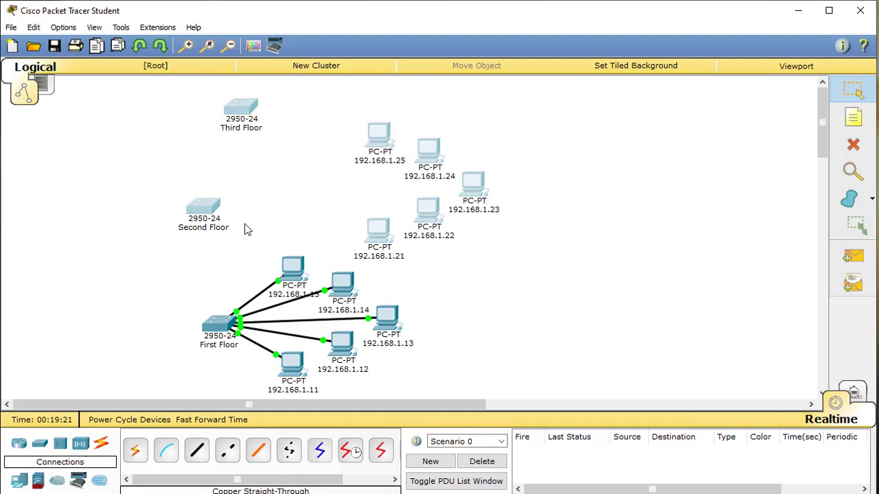
left_click_drag(210, 209, 537, 240)
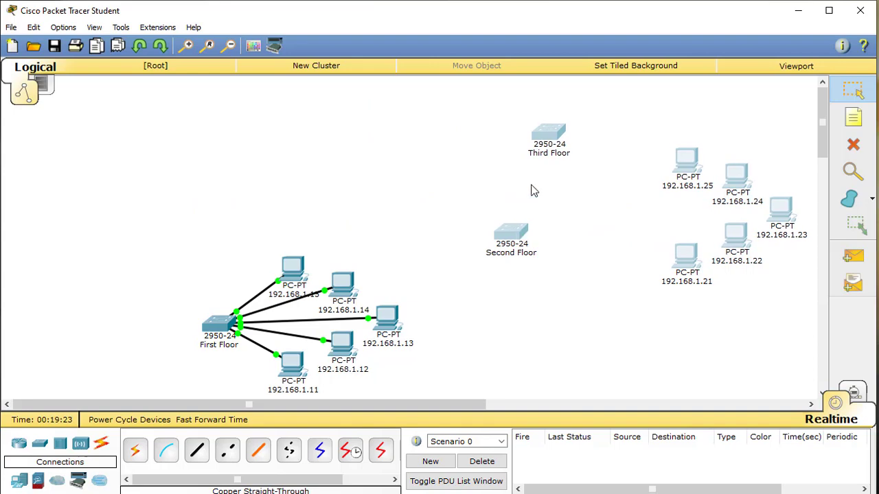
left_click(556, 137)
left_click(666, 89)
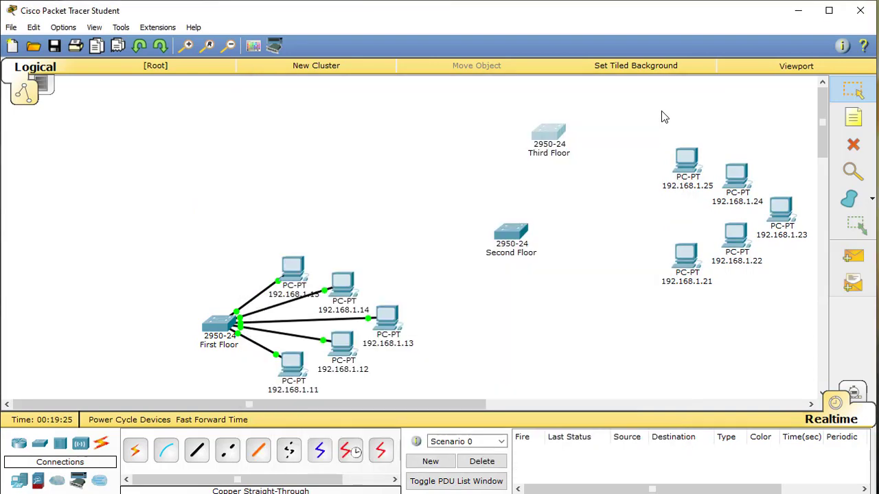
left_click_drag(553, 143, 227, 137)
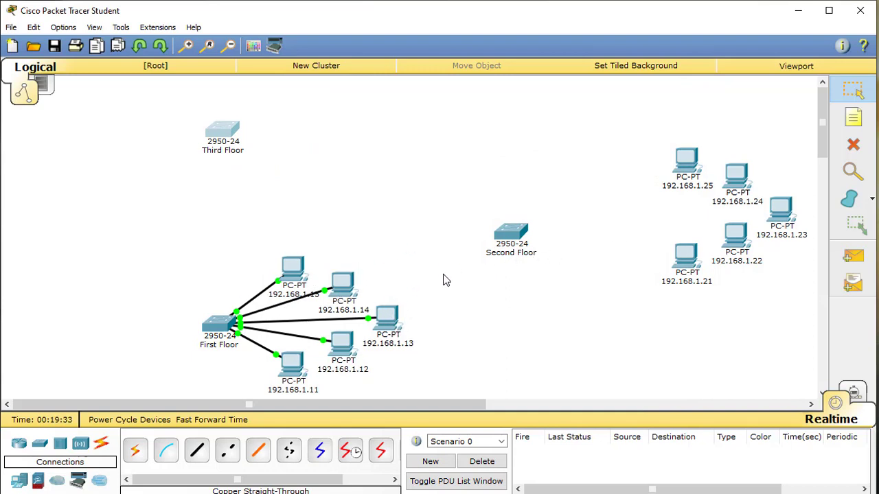
Rearrange the First Floor group so its five PCs sit to the left of the First Floor switch
left_click_drag(434, 269, 273, 384)
left_click_drag(295, 280, 212, 290)
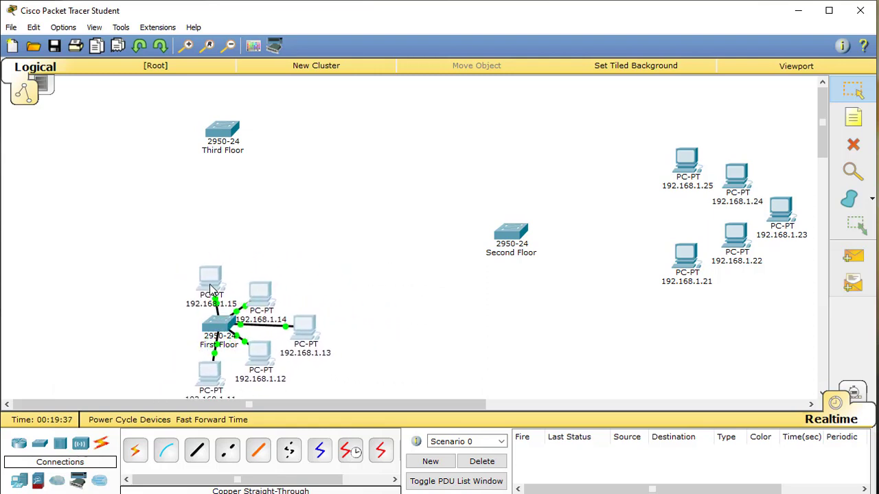
left_click_drag(223, 327, 464, 337)
left_click_drag(309, 248, 159, 398)
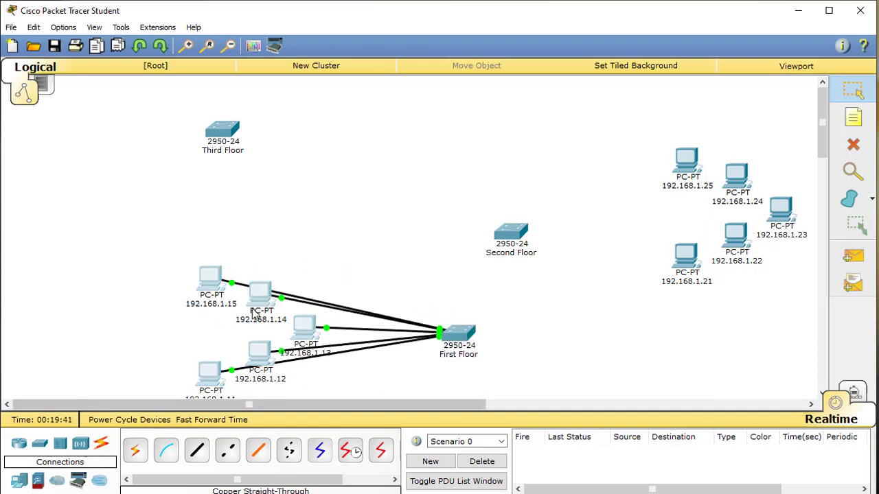
left_click_drag(265, 297, 201, 276)
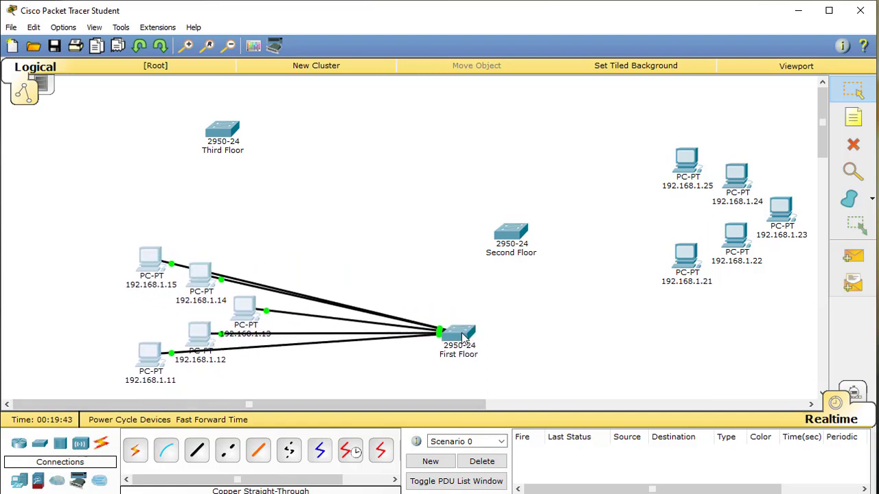
left_click_drag(462, 334, 403, 315)
Place the Third Floor switch above the First Floor switch and shift the Second Floor switch closer to its PCs
left_click_drag(222, 131, 404, 178)
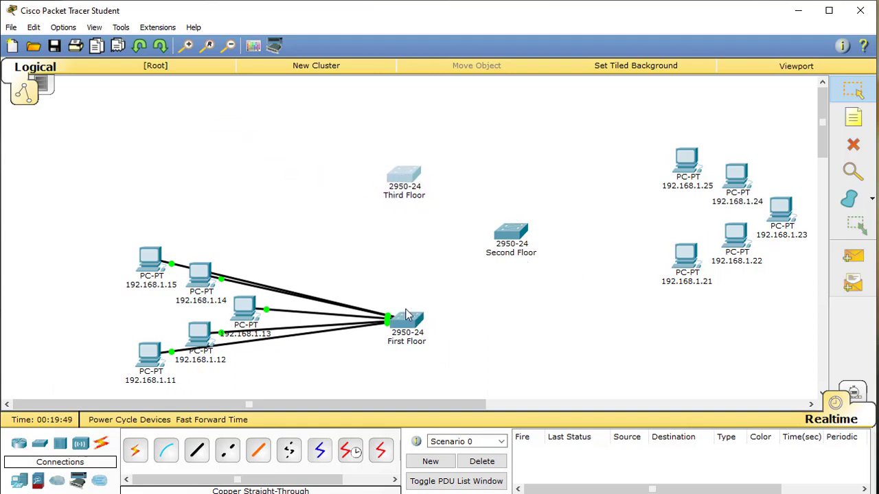
left_click(529, 368)
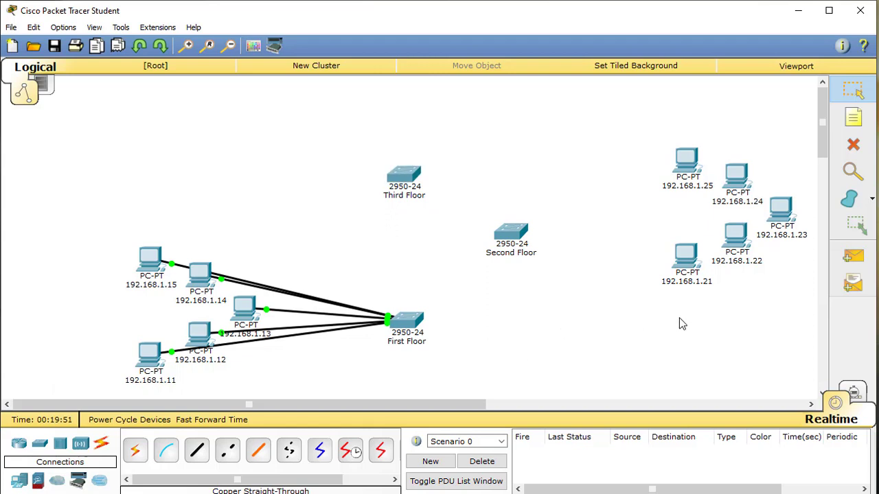
left_click_drag(512, 236, 568, 230)
left_click(604, 355)
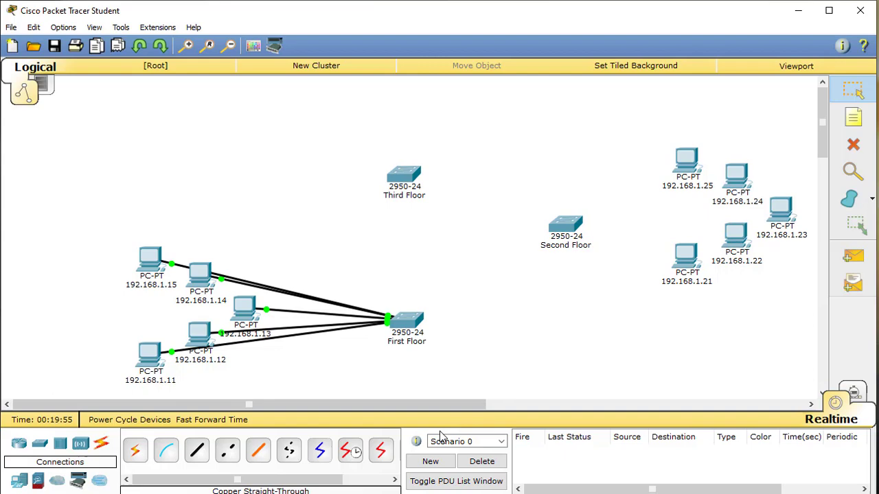
left_click(196, 450)
left_click(563, 226)
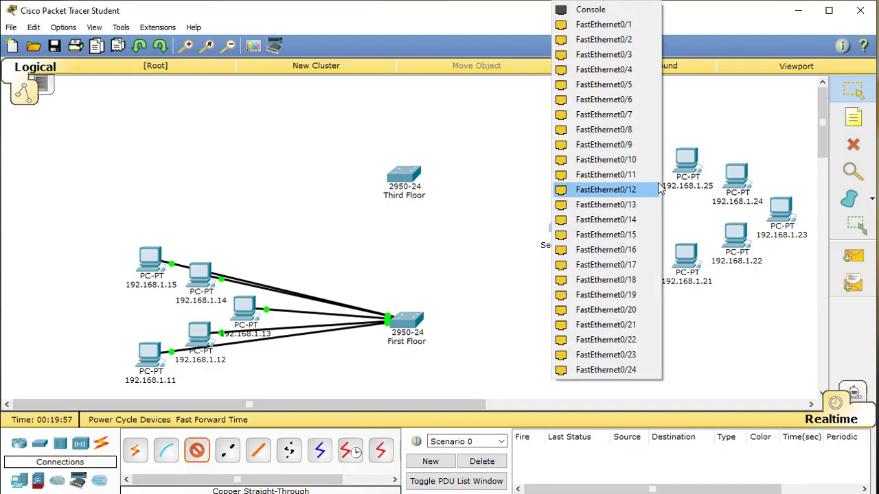
left_click(699, 173)
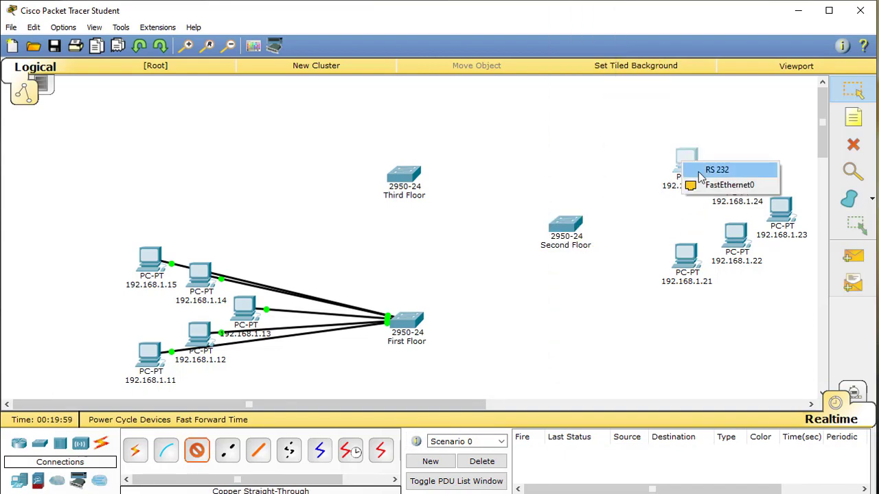
left_click(702, 184)
left_click(704, 193)
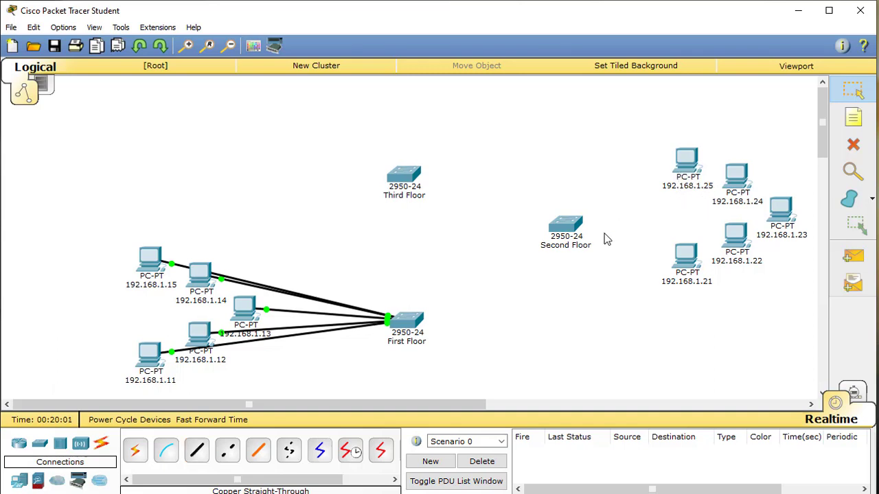
left_click(565, 227)
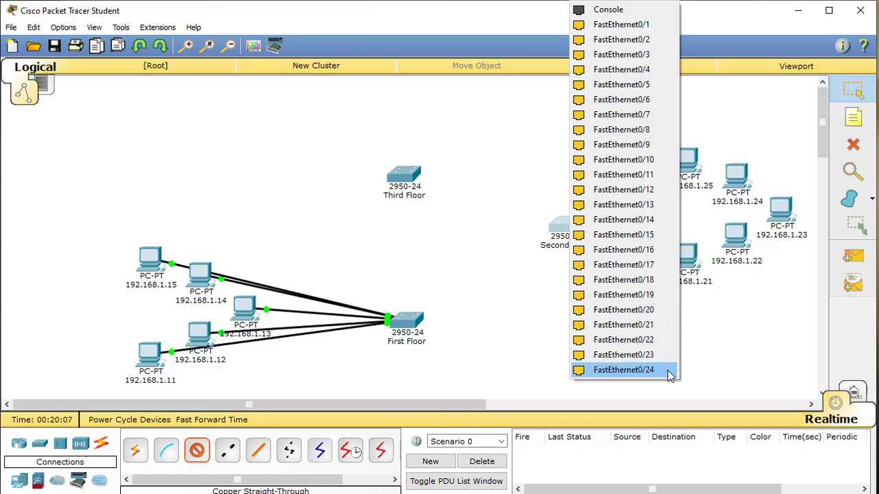
left_click(692, 270)
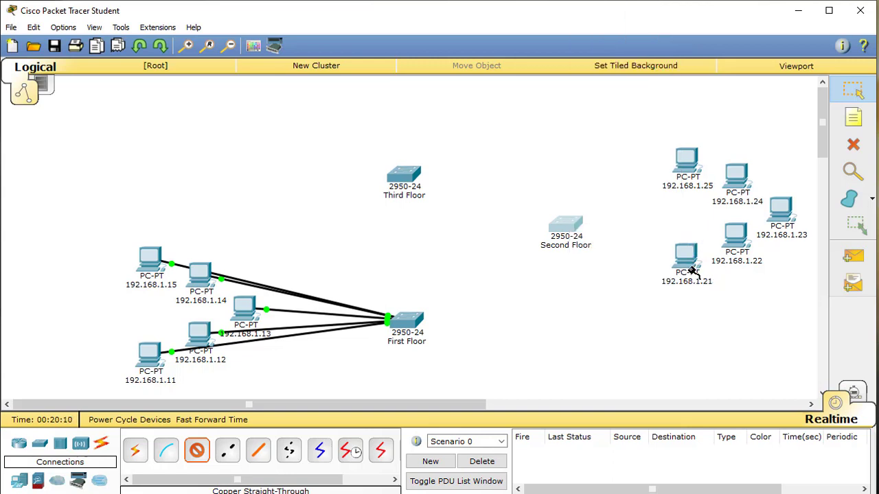
left_click(566, 229)
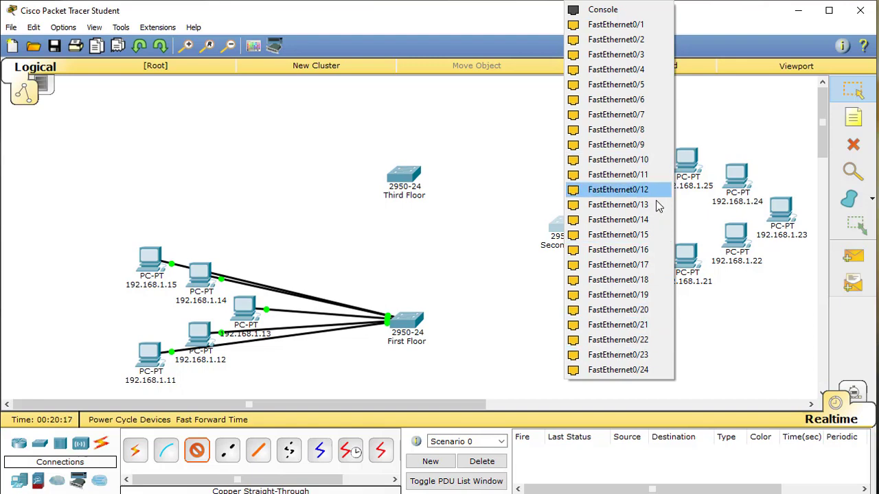
left_click(682, 269)
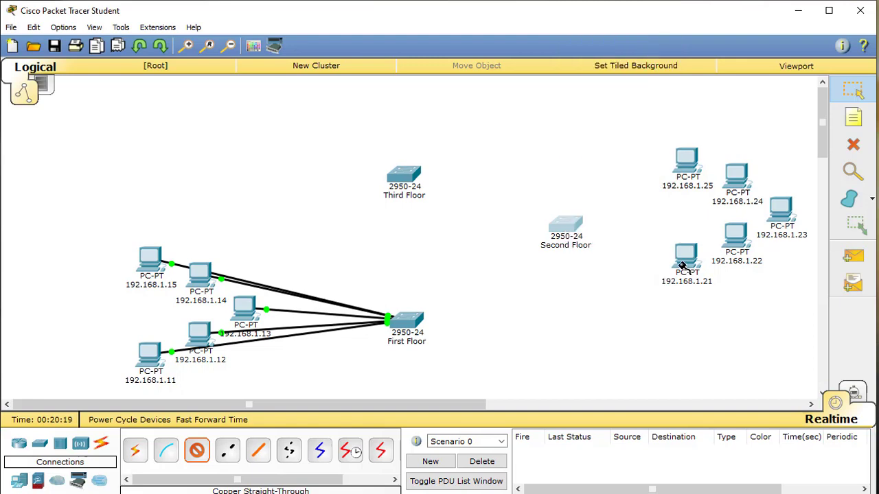
Connect FastEthernet0/16 of the Second Floor switch to FastEthernet0 of PC 192.168.1.21 with a copper straight-through cable
left_click(573, 228)
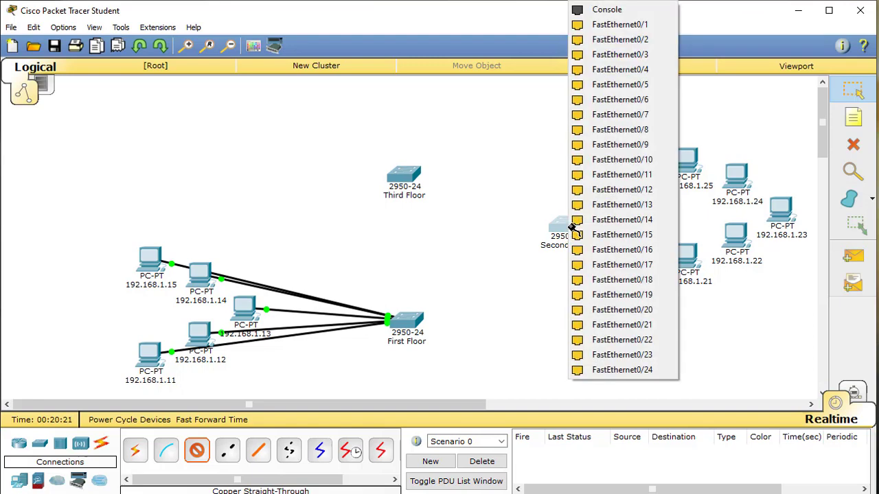
left_click(649, 251)
left_click(682, 255)
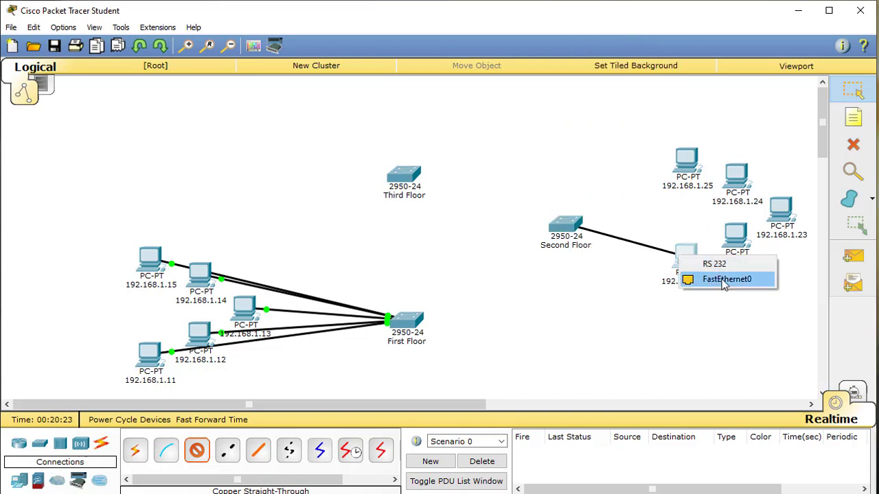
left_click(700, 279)
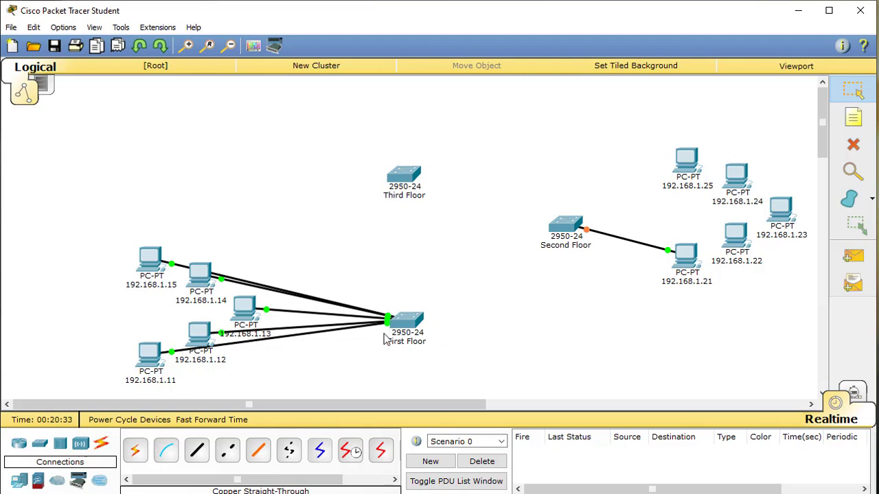
Spread out First Floor PCs 192.168.1.15 and 192.168.1.11, and check the ports used on the First and Second Floor links
mouse_move(386, 328)
left_click_drag(163, 266, 202, 231)
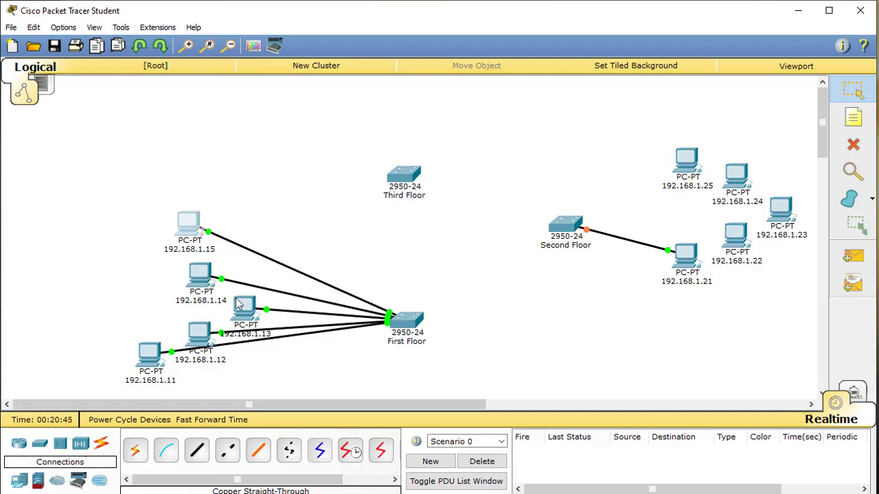
left_click_drag(152, 364, 250, 383)
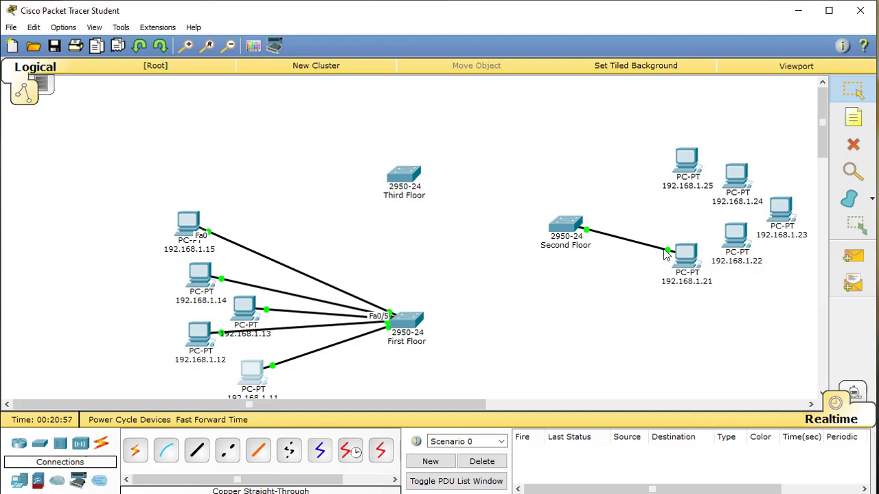
mouse_move(668, 254)
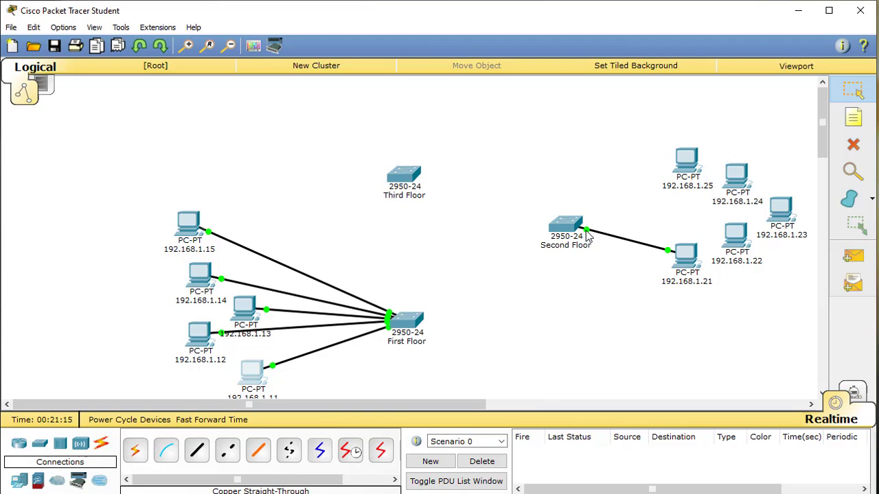
mouse_move(587, 235)
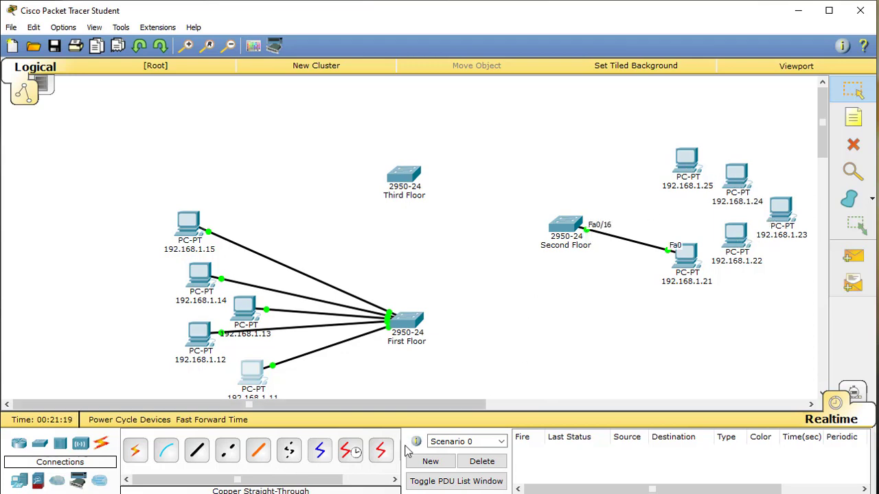
Connect FastEthernet0/17 of the Second Floor switch to FastEthernet0 of PC 192.168.1.22 with a copper straight-through cable
left_click(196, 450)
left_click(566, 225)
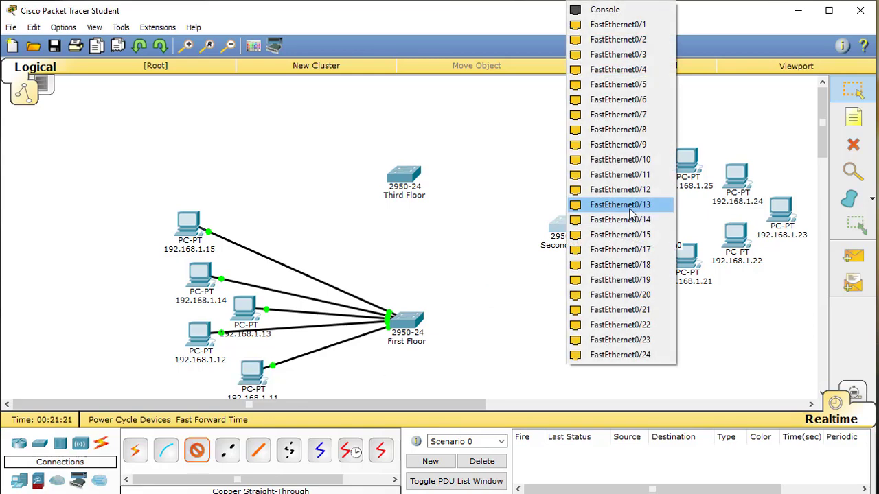
left_click(655, 251)
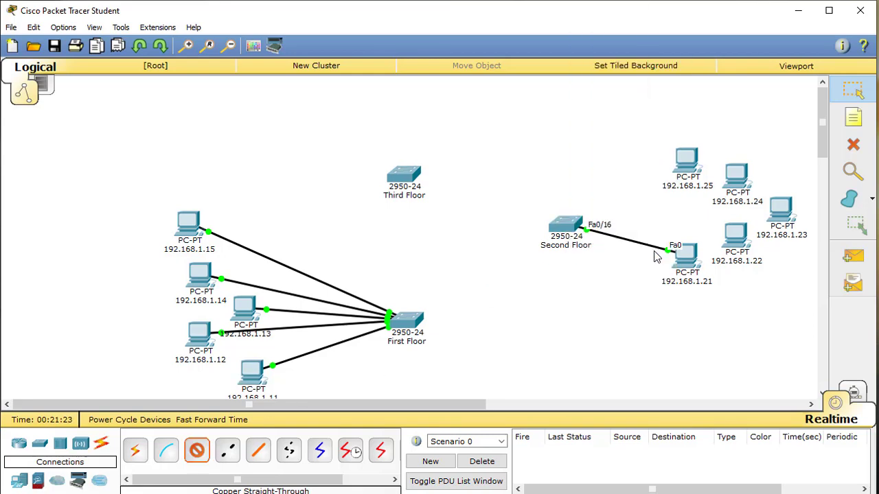
left_click(731, 231)
left_click(752, 250)
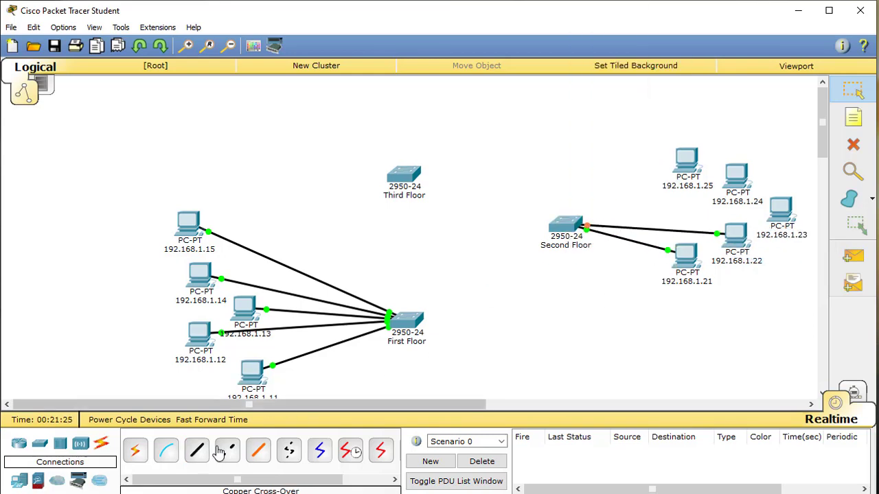
Connect FastEthernet0/18 of the Second Floor switch to FastEthernet0 of PC 192.168.1.23 with a copper straight-through cable
left_click(196, 450)
left_click(567, 227)
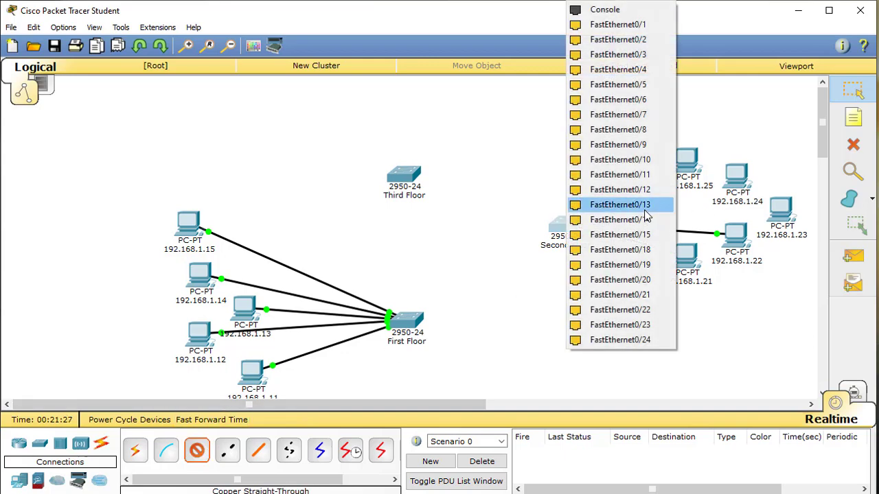
left_click(649, 250)
left_click(781, 208)
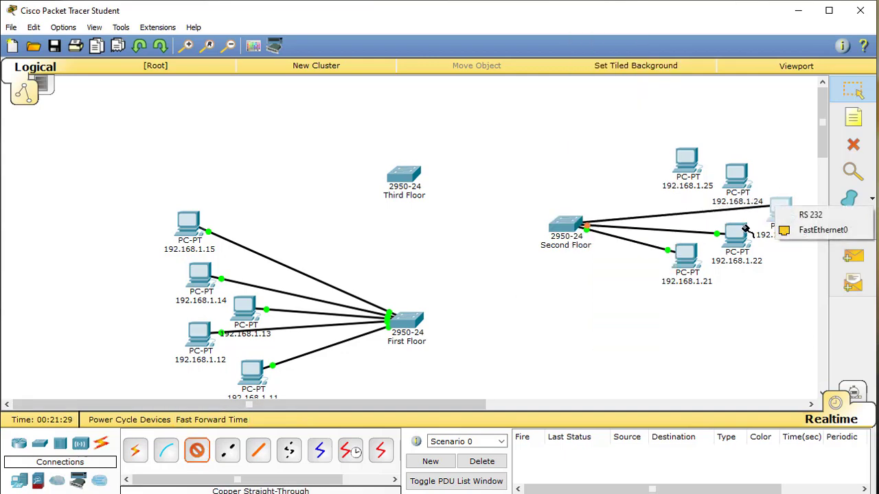
left_click(822, 230)
Connect FastEthernet0/19 of the Second Floor switch to PC 192.168.1.24 with a copper straight-through cable
left_click(196, 450)
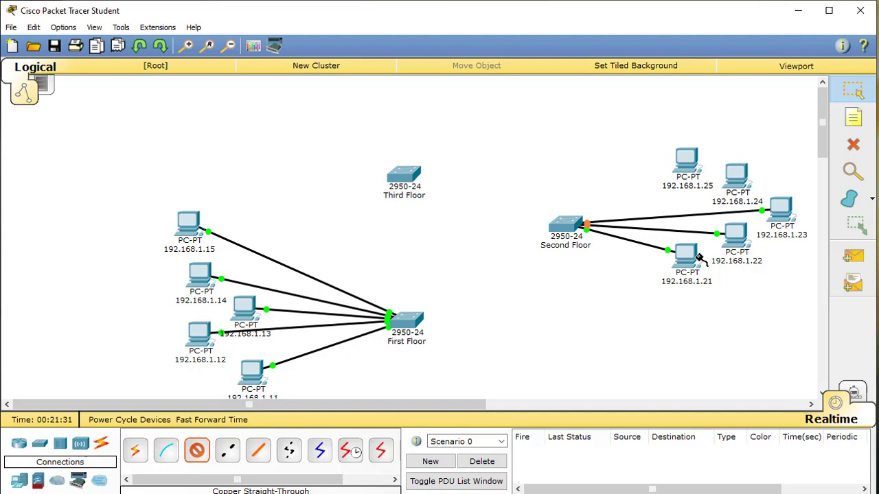
left_click(585, 237)
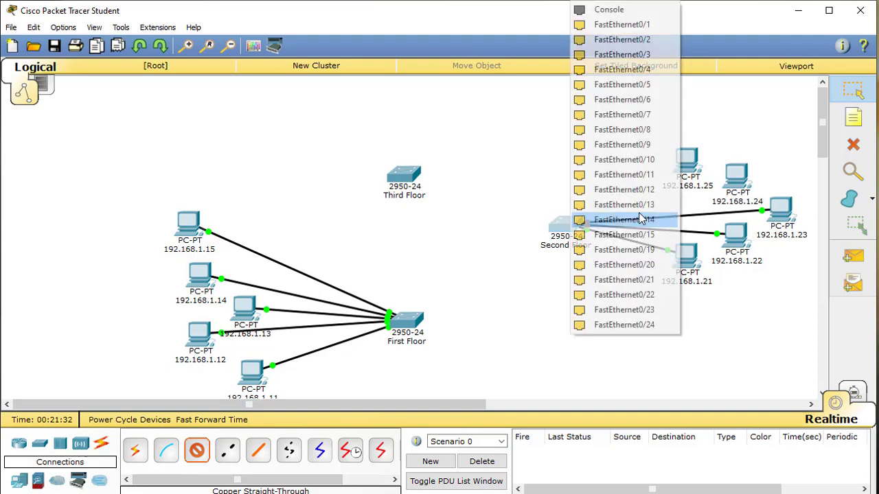
left_click(653, 250)
left_click(736, 175)
left_click(773, 198)
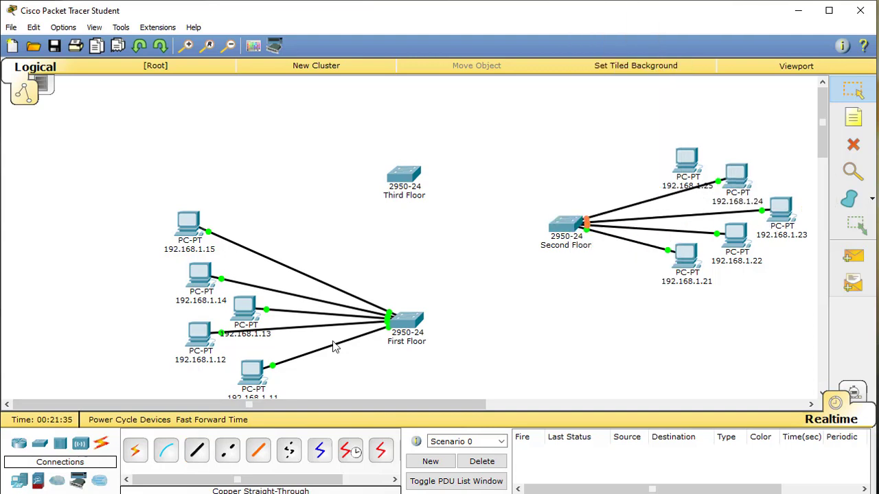
Connect FastEthernet0/20 of the Second Floor switch to FastEthernet0 of PC 192.168.1.25 with a copper straight-through cable
left_click(196, 450)
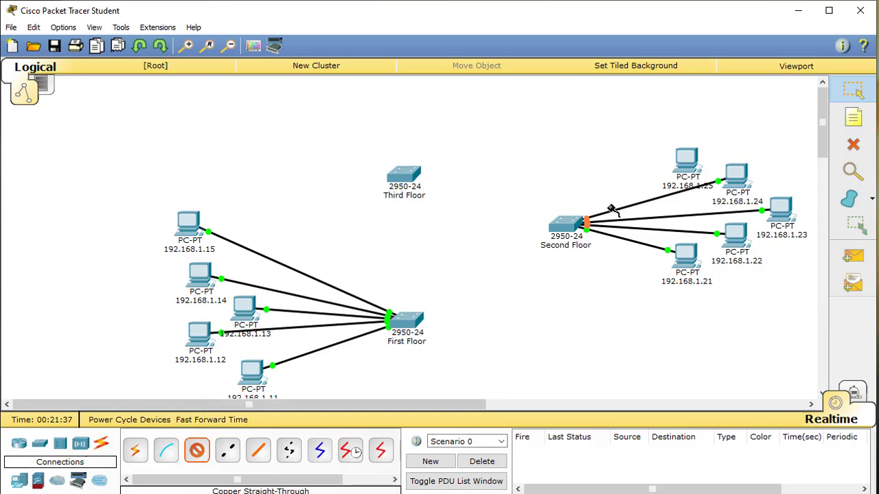
left_click(565, 225)
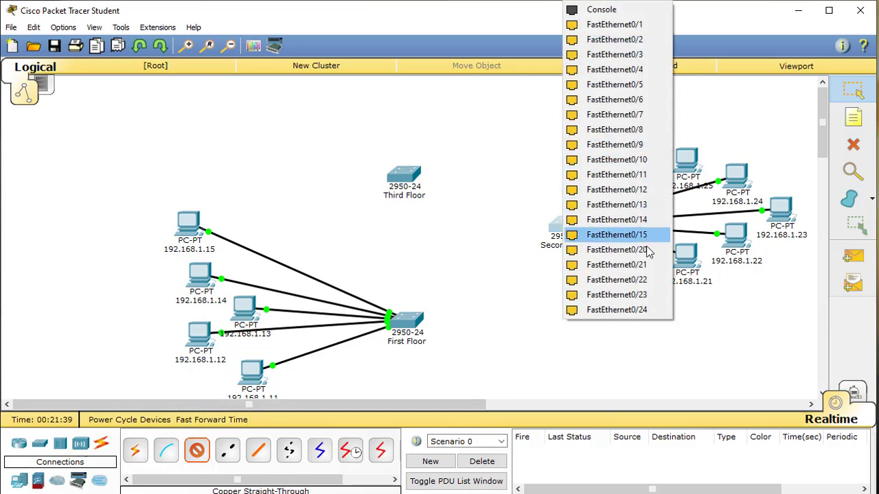
left_click(648, 250)
left_click(689, 162)
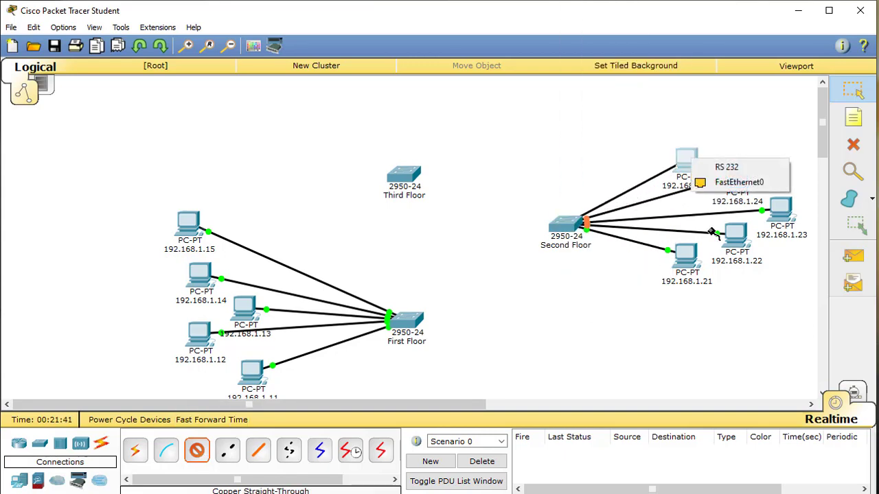
left_click(733, 184)
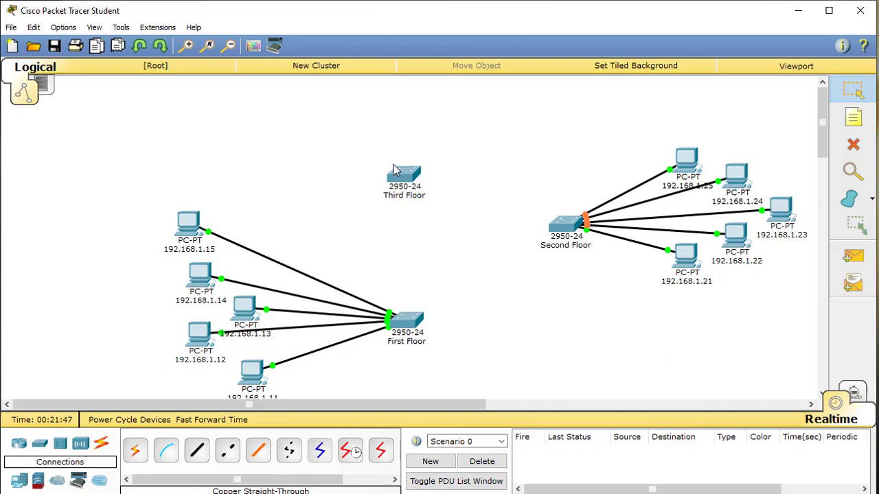
Shift the Third Floor switch toward the Second Floor and place copies of the five First Floor PCs beside it
left_click_drag(415, 175, 452, 165)
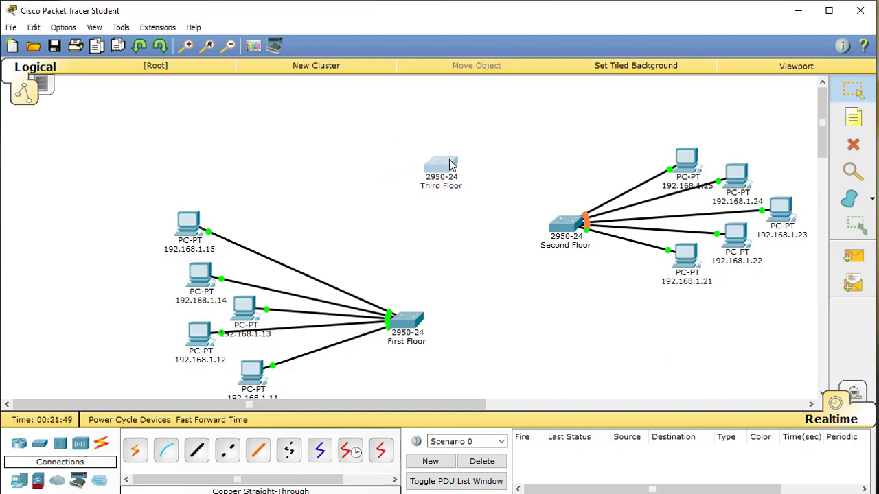
left_click_drag(210, 172, 153, 294)
left_click_drag(132, 196, 272, 386)
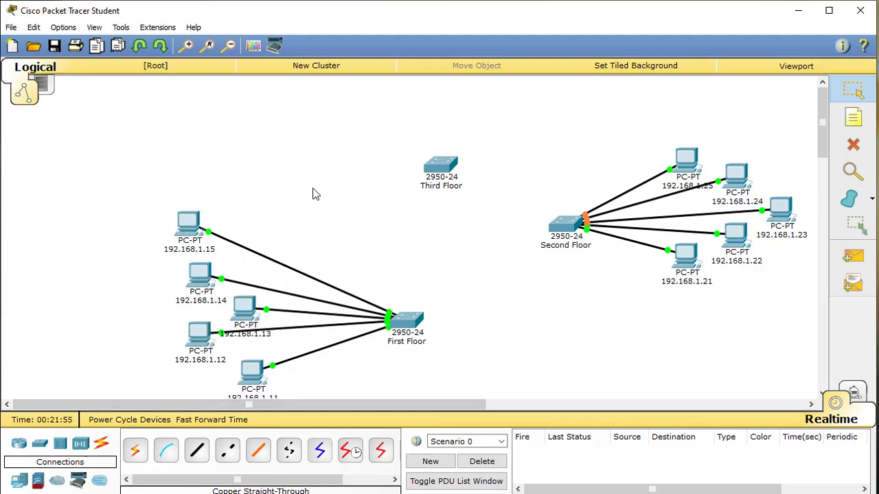
key("ctrl+c")
key("ctrl+v")
left_click_drag(183, 189, 310, 90)
left_click(432, 236)
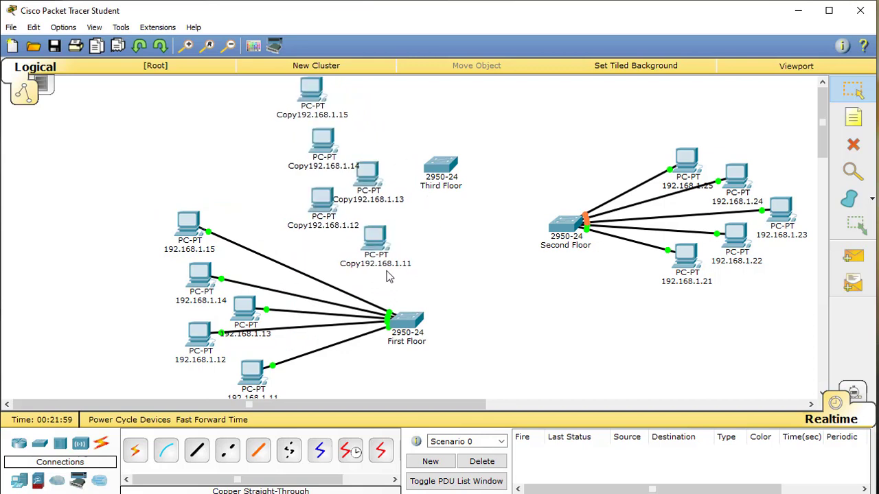
Rename the copied PC Copy192.168.1.11 as 192.168.1.31
mouse_move(379, 272)
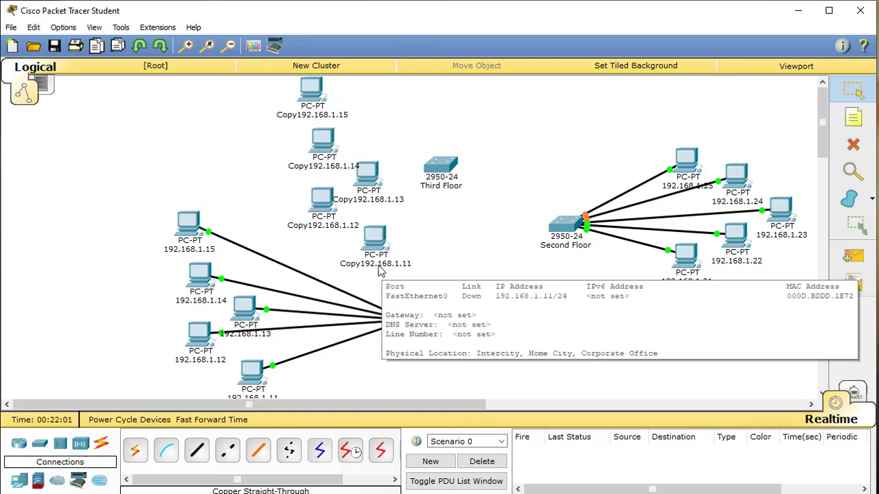
left_click(380, 266)
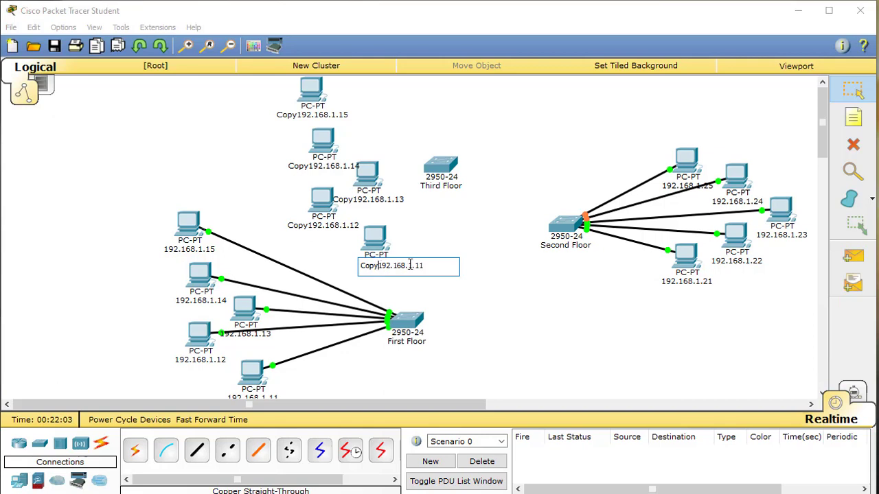
key("Home")
key("shift+Right")
key("shift+Right")
key("shift+Right")
key("shift+Right")
key("Delete")
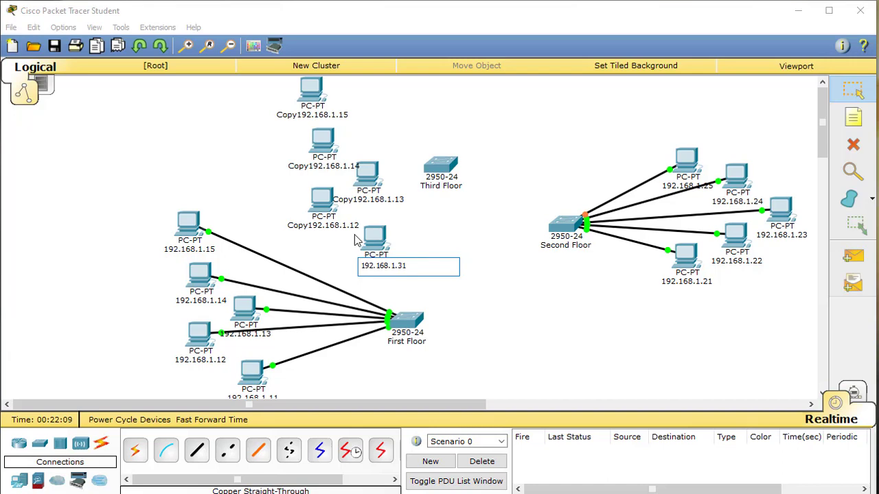
key("Return")
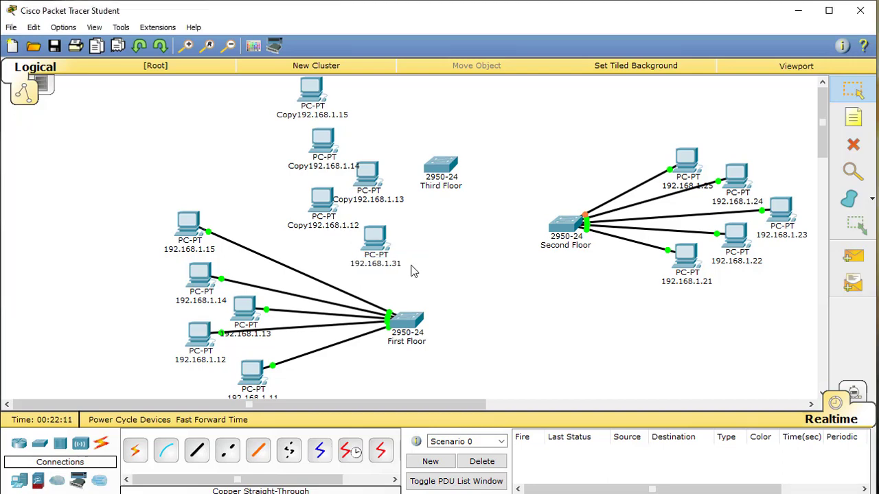
Change the static IP address of the Third Floor PC 192.168.1.31 to match its name
left_click(378, 244)
left_click(362, 108)
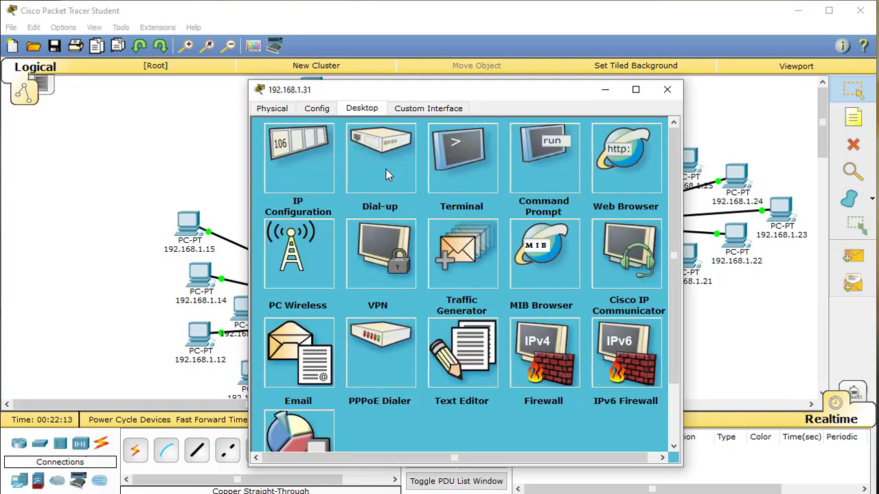
left_click(328, 183)
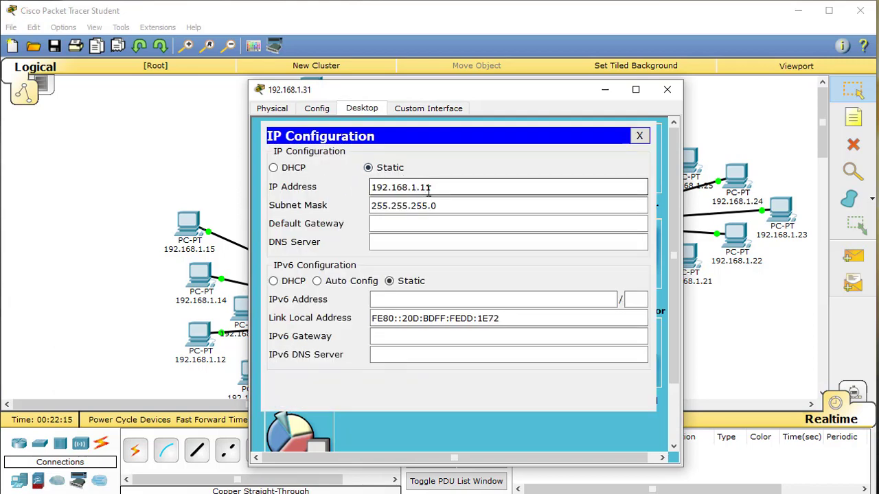
left_click(668, 90)
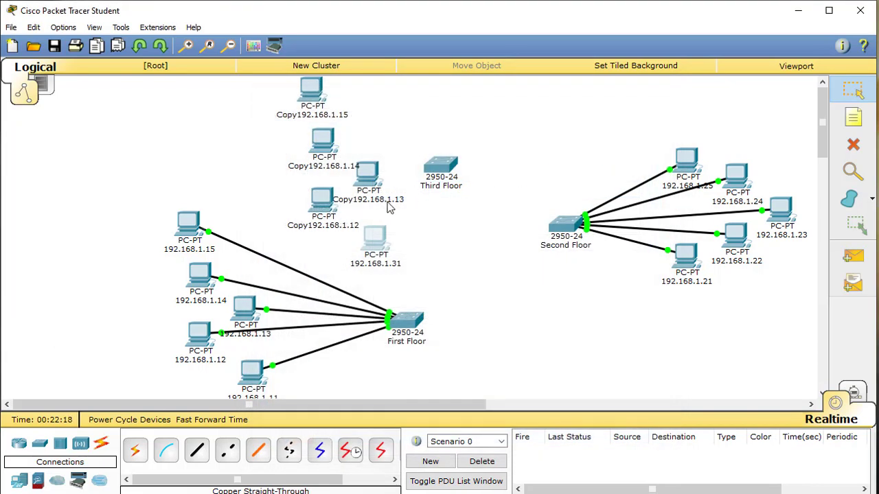
Rename the copied PC Copy192.168.1.12 as 192.168.1.32
left_click(317, 225)
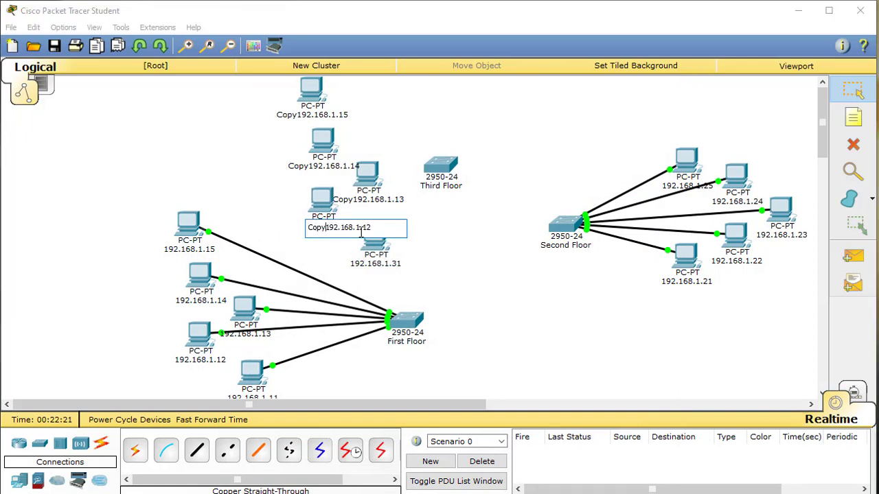
key("shift+Home")
key("BackSpace")
Set the static IP address of the PC labelled 192.168.1.32 to 192.168.1.32
left_click(330, 218)
left_click(362, 108)
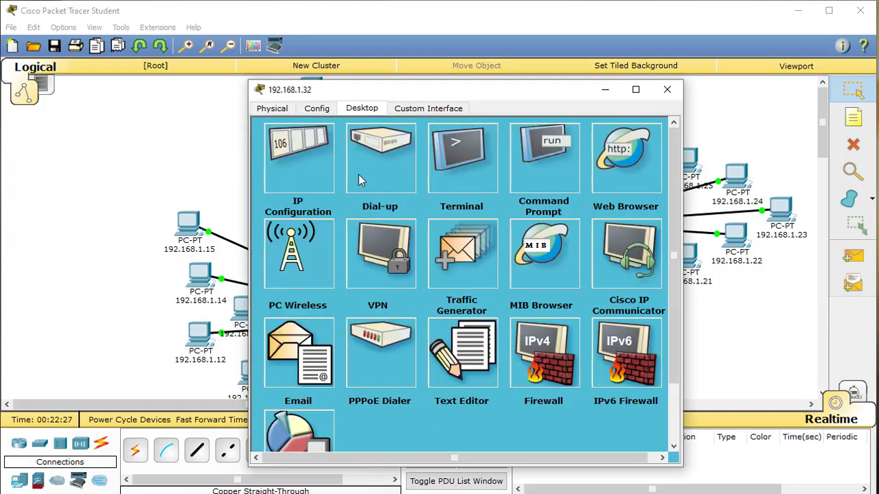
left_click(309, 180)
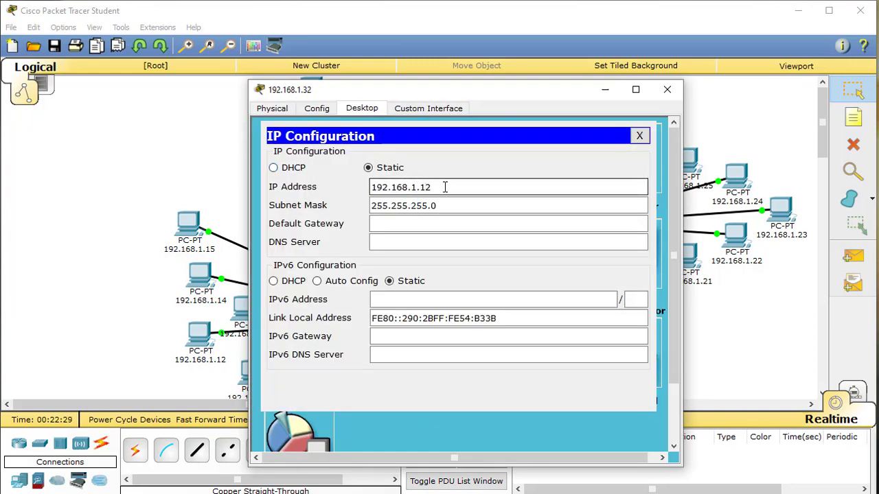
type("3")
left_click(666, 89)
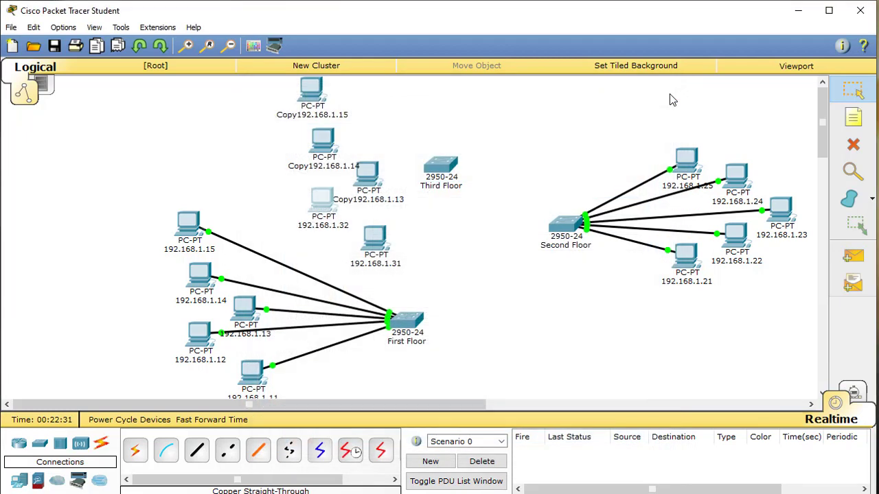
Rename the copied PC Copy192.168.1.13 as 192.168.1.33
left_click(369, 202)
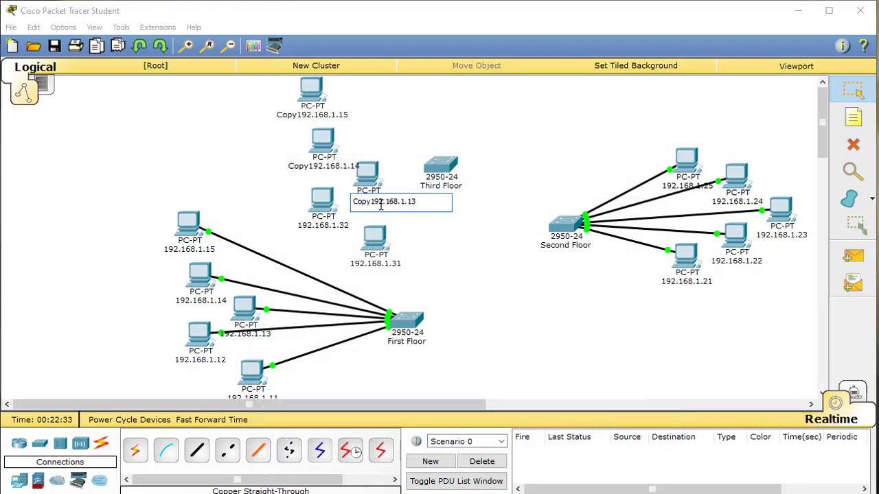
key("Home")
key("shift+Right")
key("shift+Right")
key("shift+Right")
key("shift+Right")
key("BackSpace")
Set the static IP address of the PC labelled 192.168.1.33 to 192.168.1.33
left_click(370, 180)
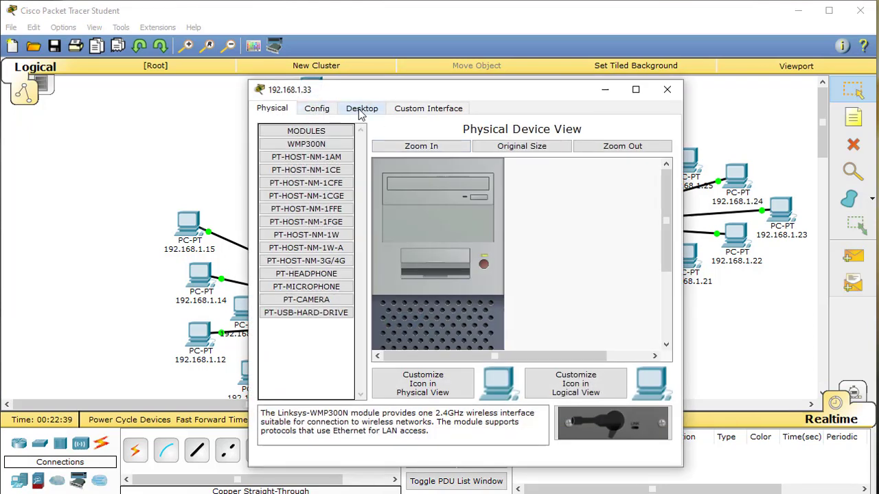
left_click(362, 109)
left_click(308, 163)
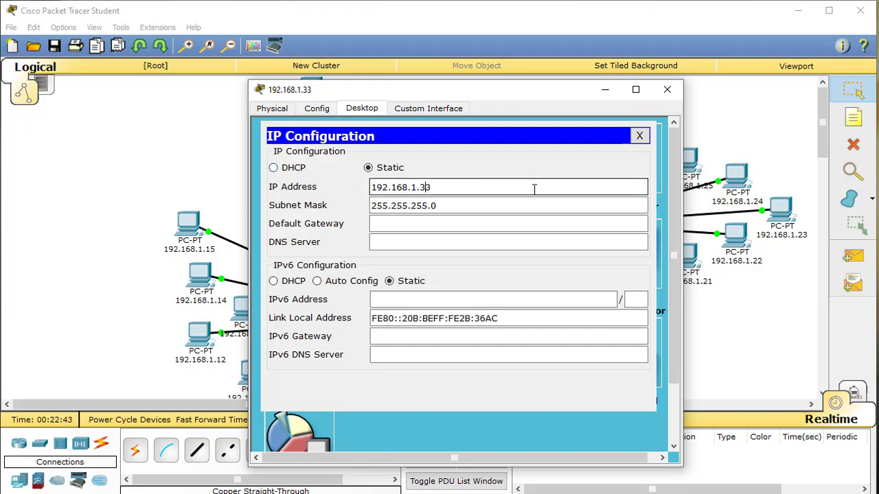
left_click(668, 91)
Rename the copied PC Copy192.168.1.14 as 192.168.1.34
left_click(320, 167)
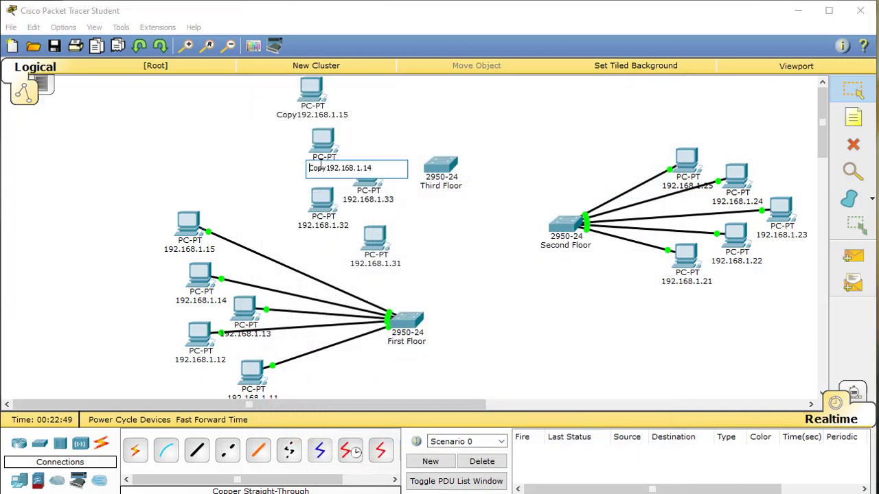
key("shift+Right")
key("shift+Right")
key("shift+Right")
key("shift+Right")
key("Delete")
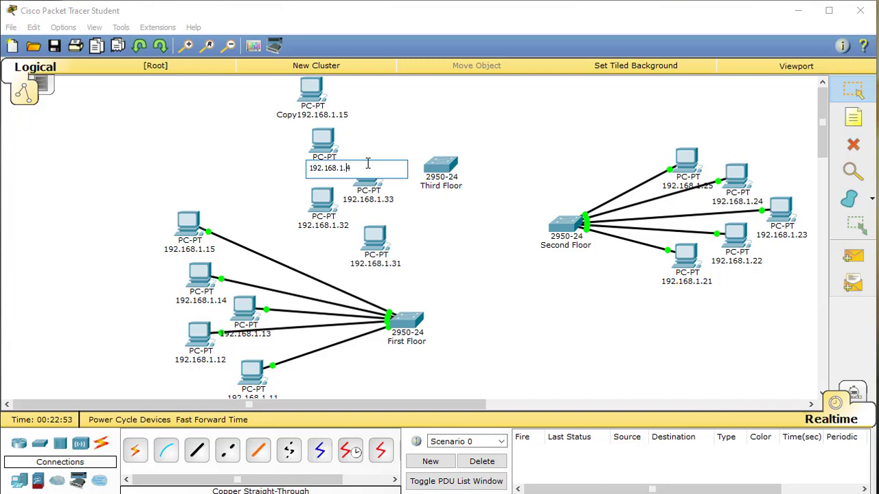
Set the static IP address of the PC labelled 192.168.1.34 to 192.168.1.34 and recheck its IP configuration
left_click(323, 141)
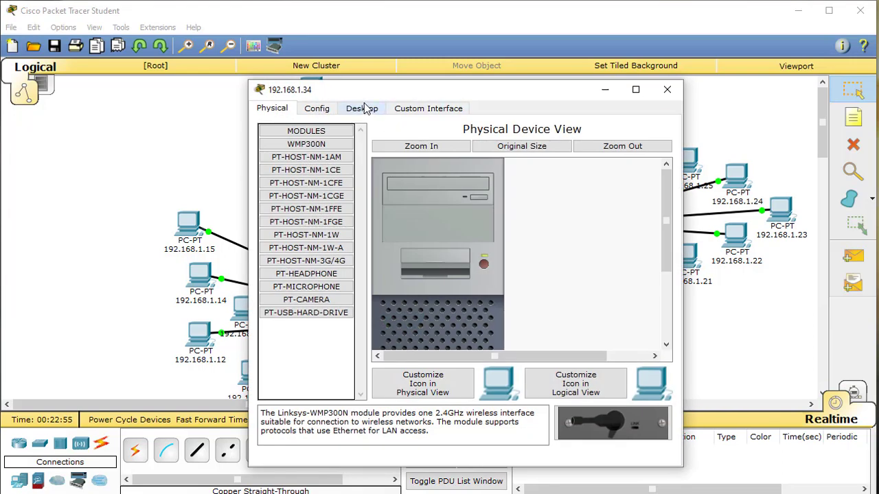
left_click(362, 109)
left_click(403, 169)
left_click(526, 298)
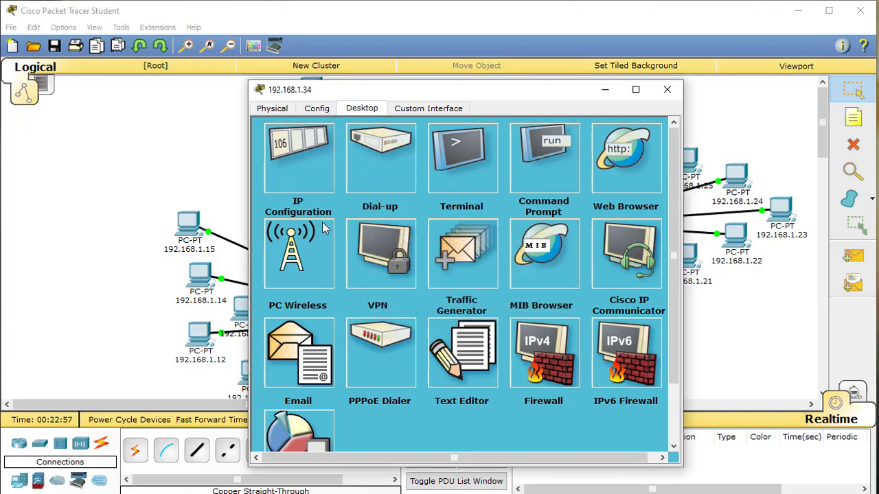
left_click(321, 152)
left_click(421, 185)
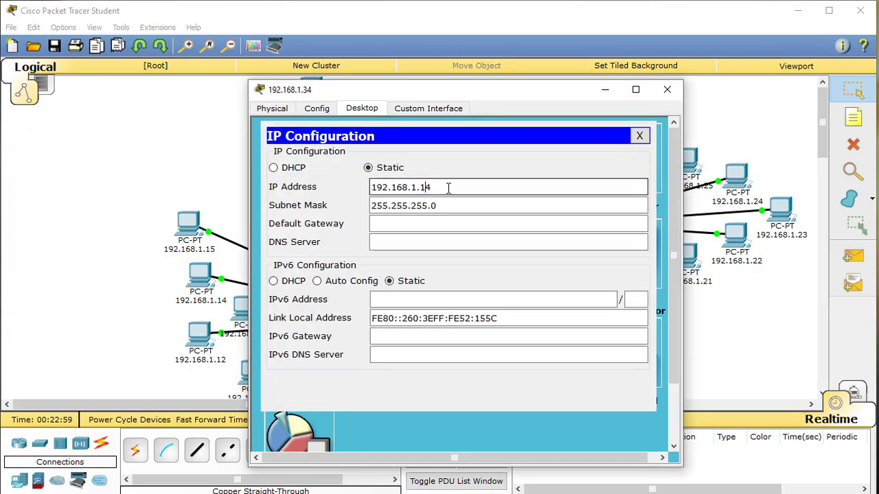
type("3")
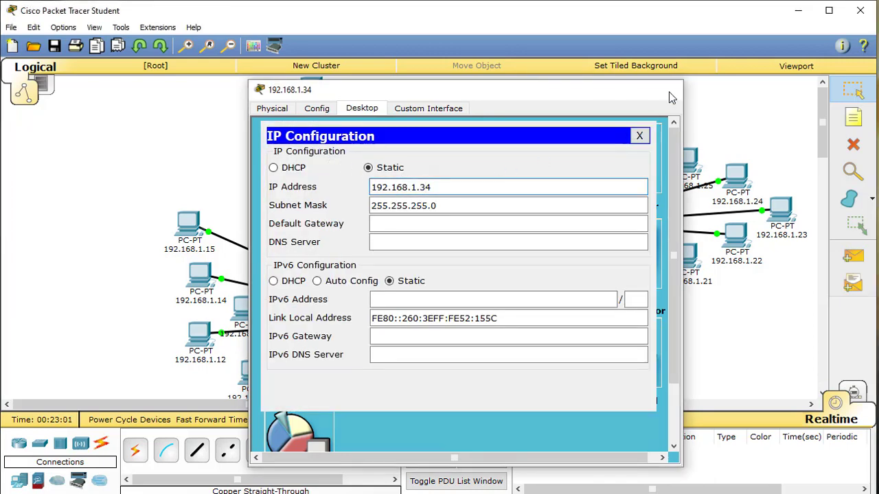
left_click(666, 90)
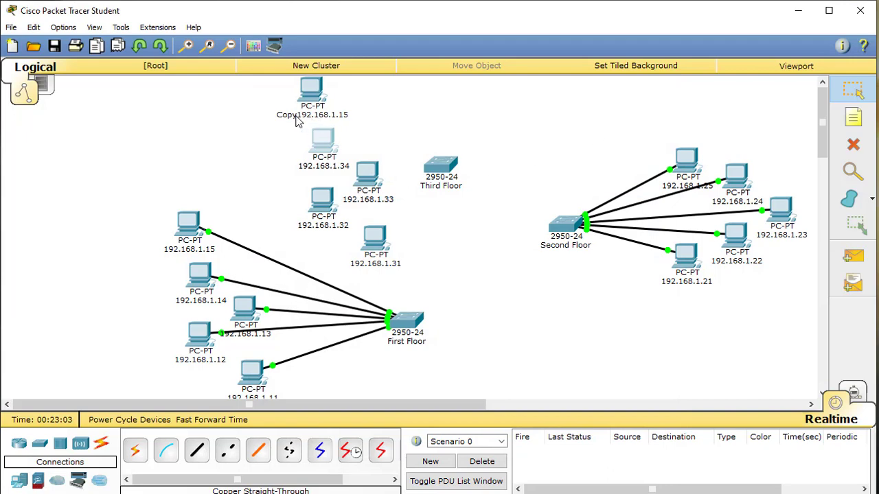
left_click(328, 144)
left_click(317, 163)
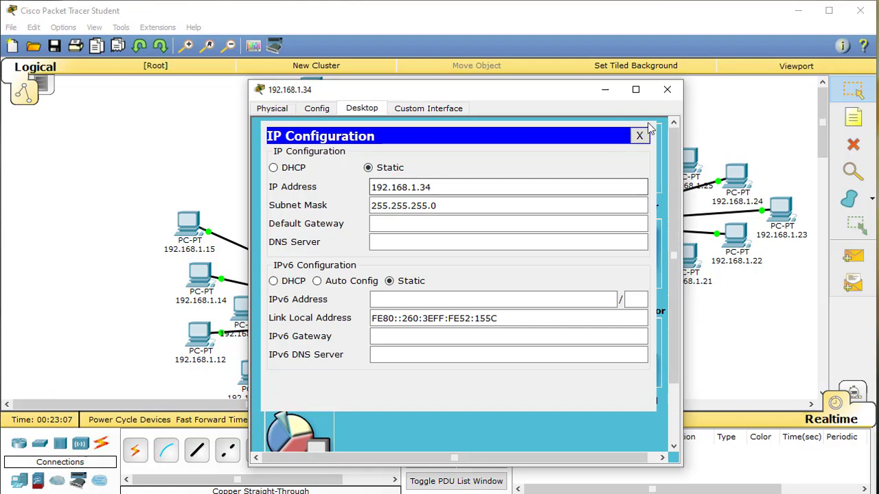
left_click(667, 90)
Rename the copied PC Copy192.168.1.15 as 192.168.1.35
left_click(306, 116)
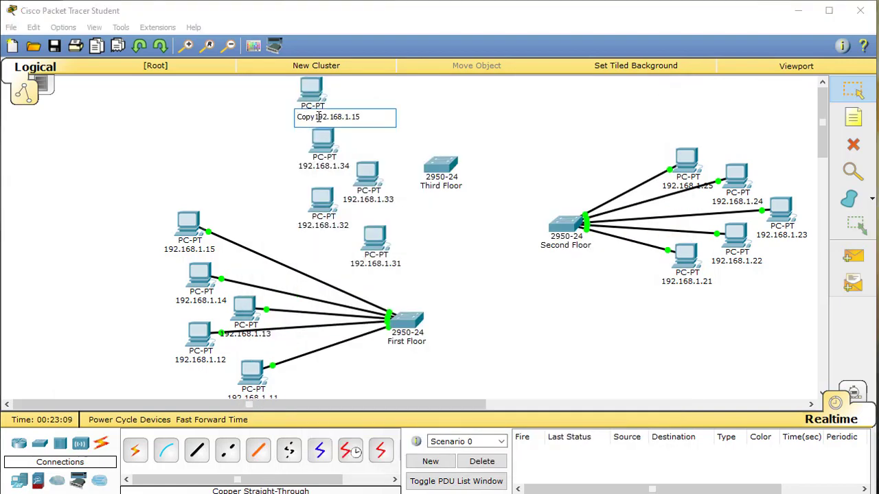
key("Home")
key("shift+Right")
key("shift+Right")
key("shift+Right")
key("shift+Right")
key("Delete")
type("3")
Set the static IP address of the PC labelled 192.168.1.35 to 192.168.1.35
left_click(324, 95)
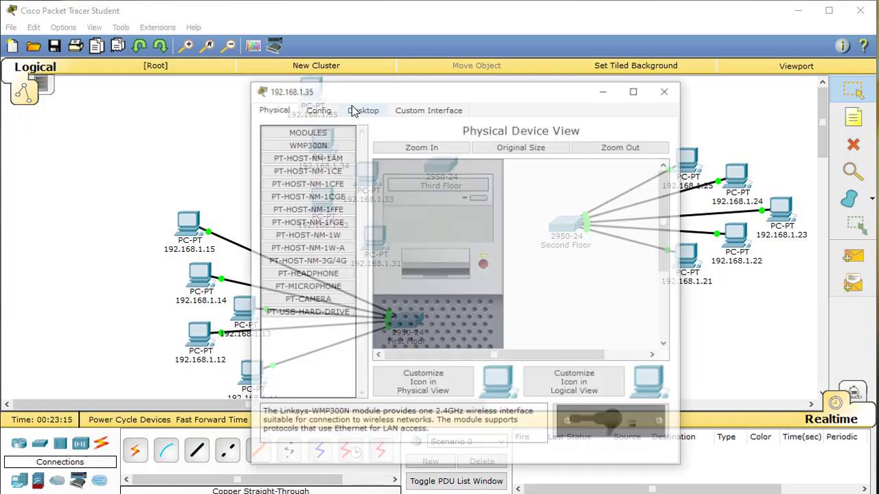
left_click(362, 108)
left_click(307, 171)
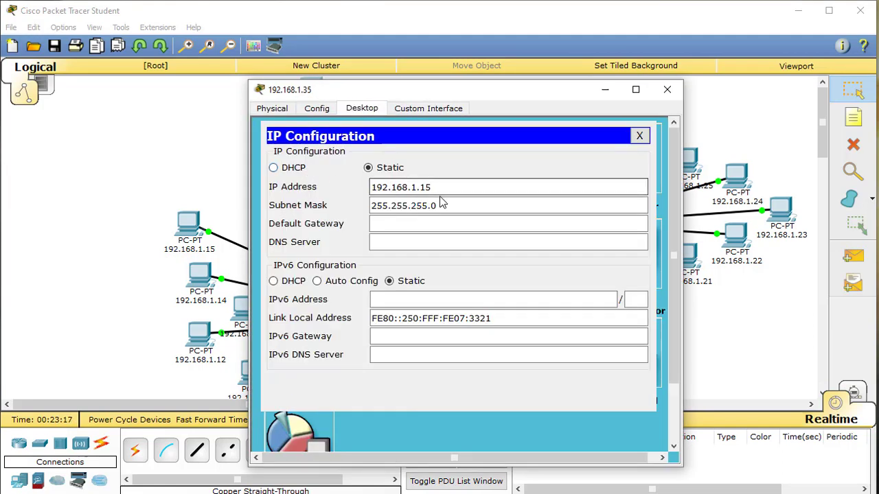
left_click(429, 191)
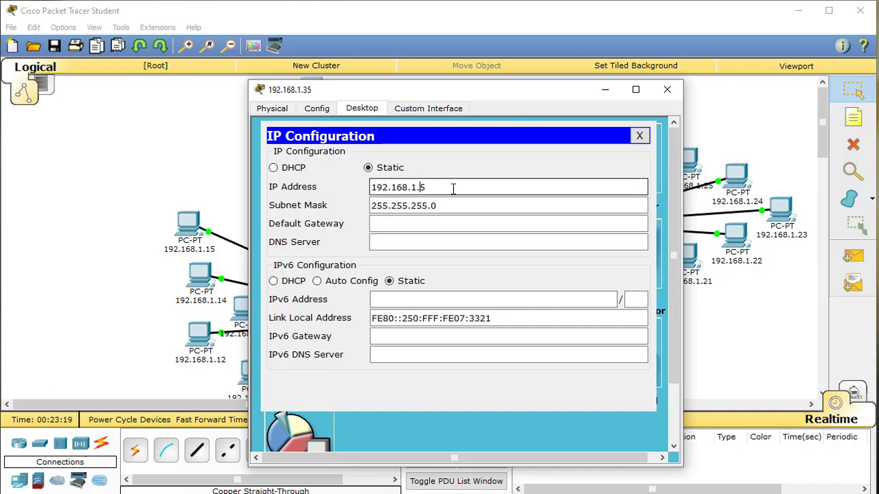
left_click(667, 89)
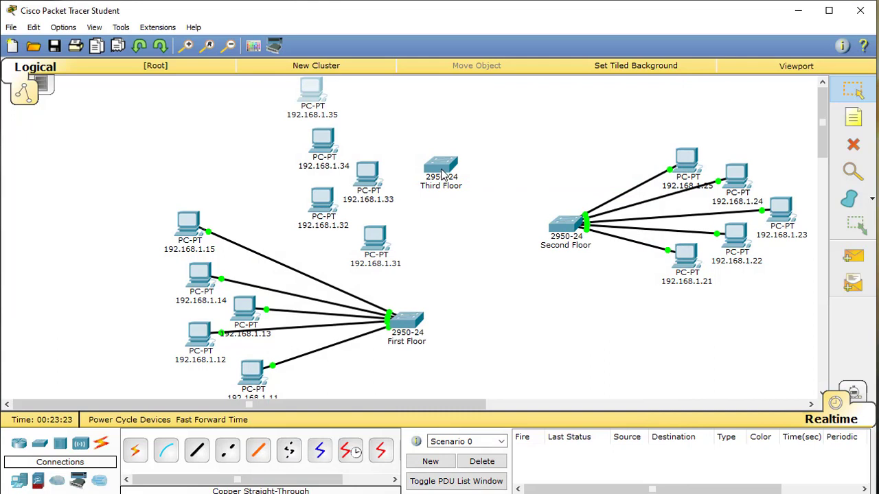
Arrange the five PCs 192.168.1.31 to 192.168.1.35 in an arc around the Third Floor switch
left_click_drag(320, 97, 440, 99)
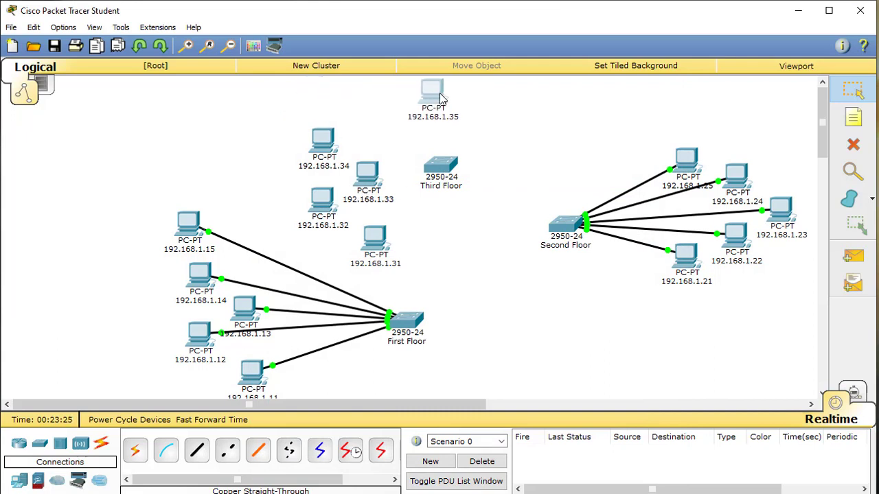
left_click_drag(322, 135, 364, 93)
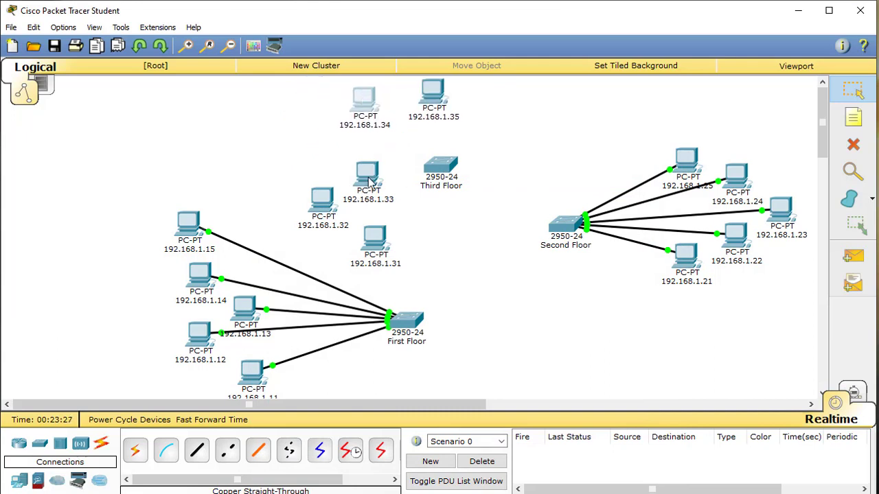
left_click_drag(371, 180, 321, 142)
left_click_drag(322, 198, 333, 191)
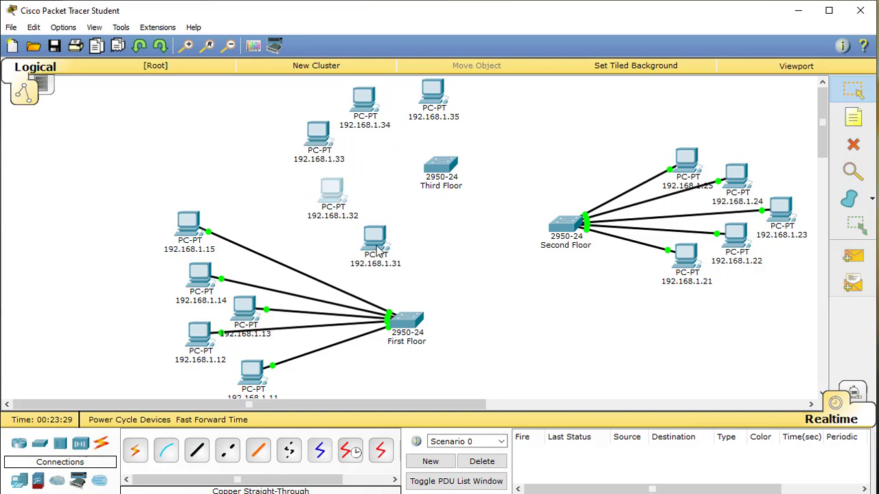
left_click_drag(378, 252, 381, 222)
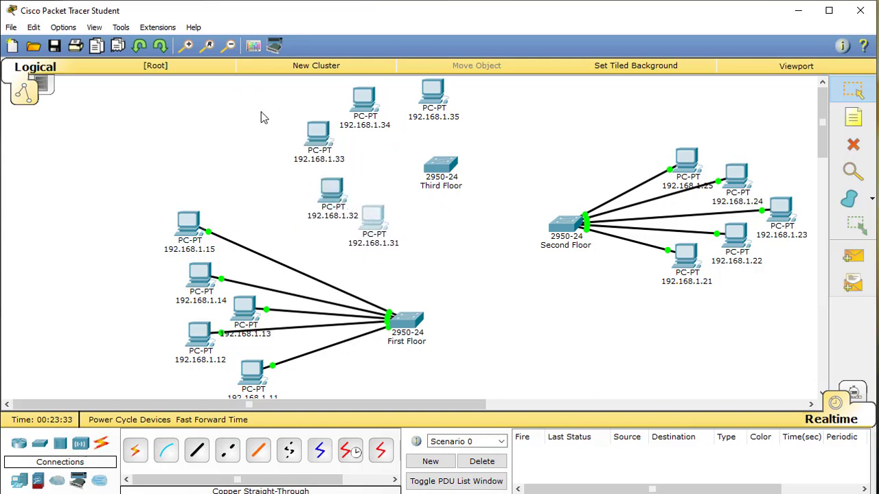
Connect FastEthernet0/20 of the Third Floor switch to PC 192.168.1.31 with a copper straight-through cable
left_click(197, 452)
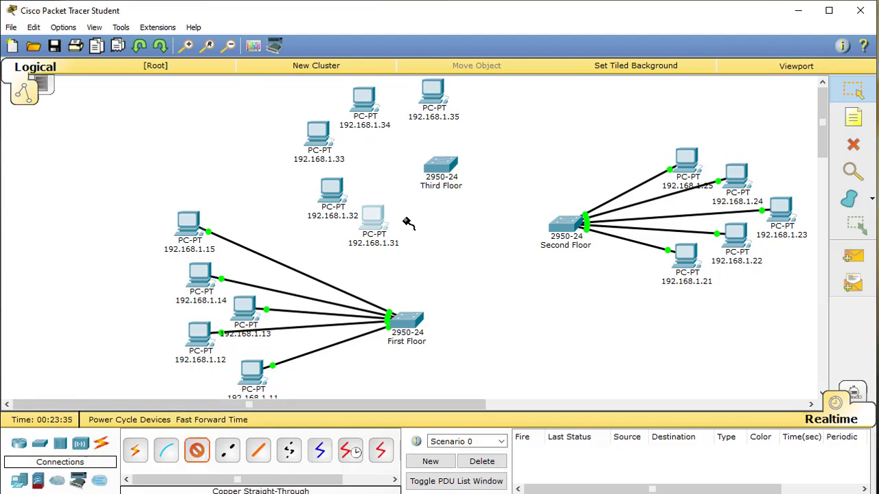
left_click(440, 167)
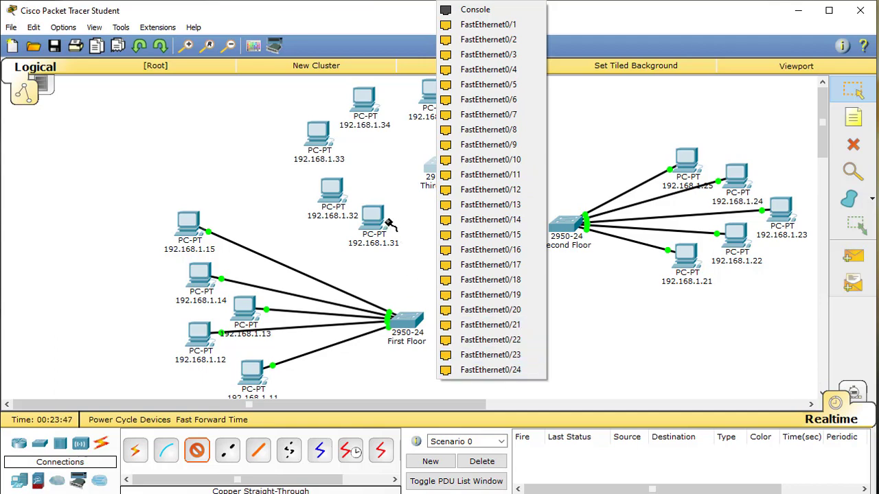
left_click(429, 176)
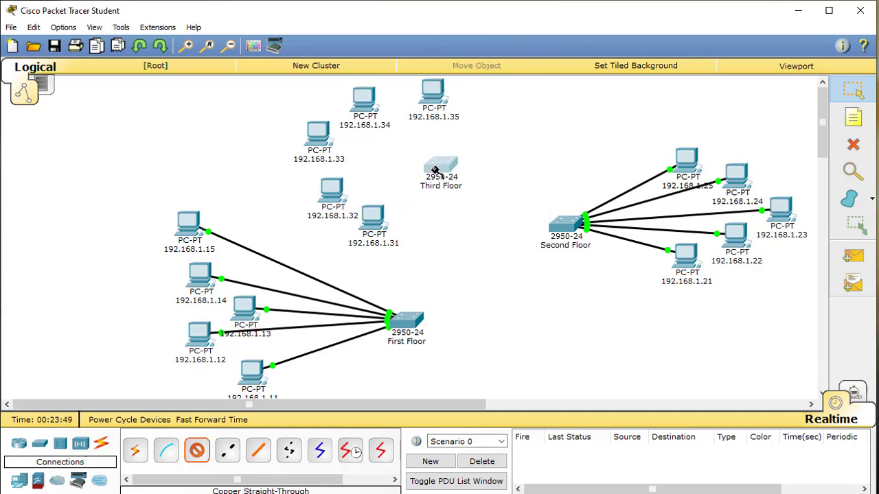
left_click(434, 170)
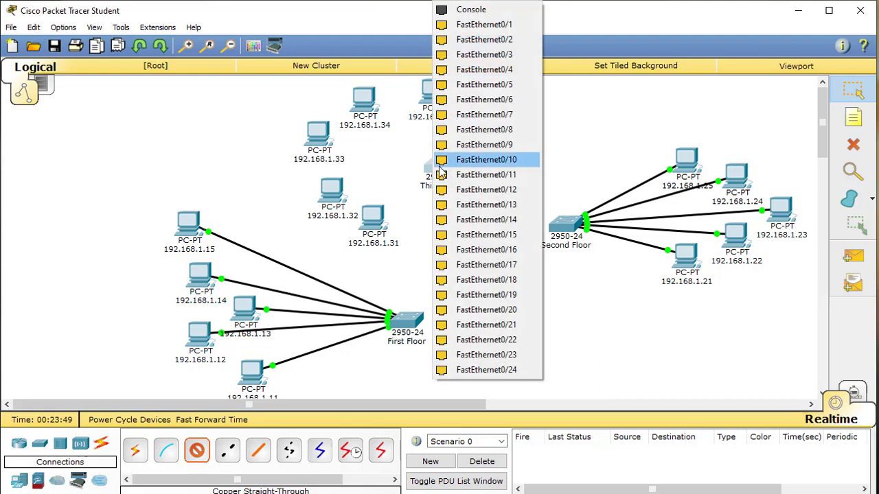
left_click(514, 315)
left_click(368, 224)
left_click(412, 239)
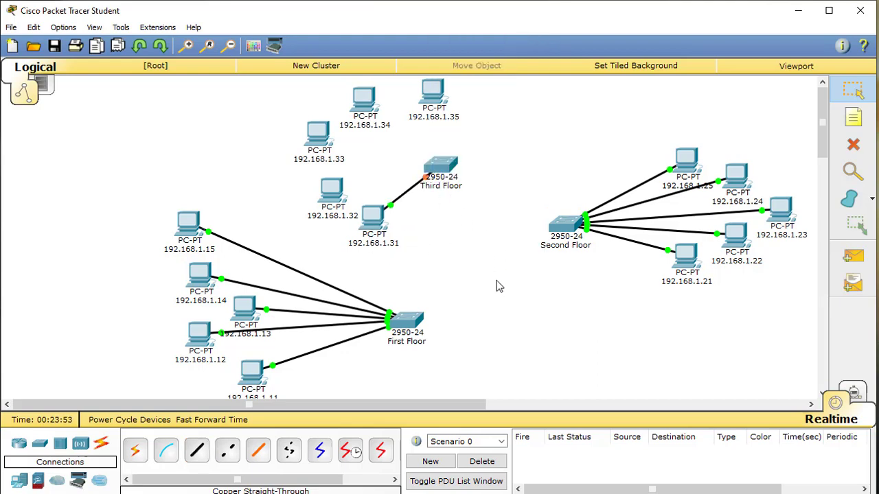
Connect FastEthernet0/21 of the Third Floor switch to PC 192.168.1.32 with a copper straight-through cable
left_click(197, 451)
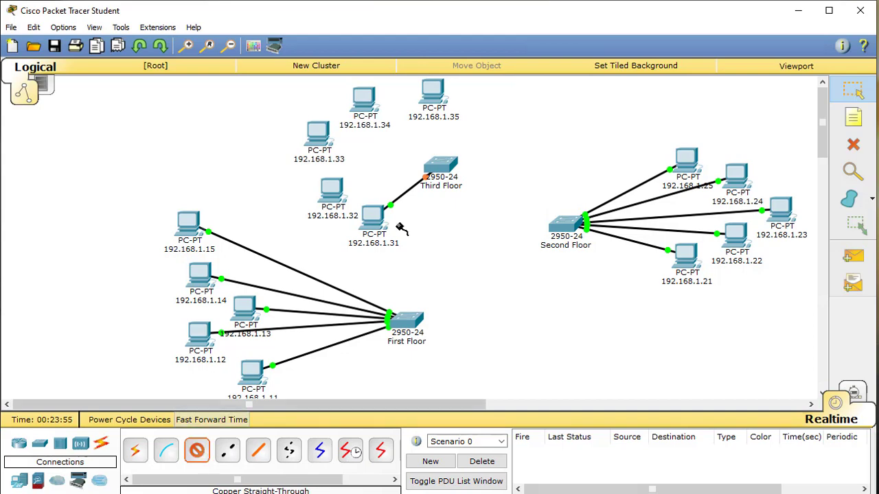
left_click(440, 164)
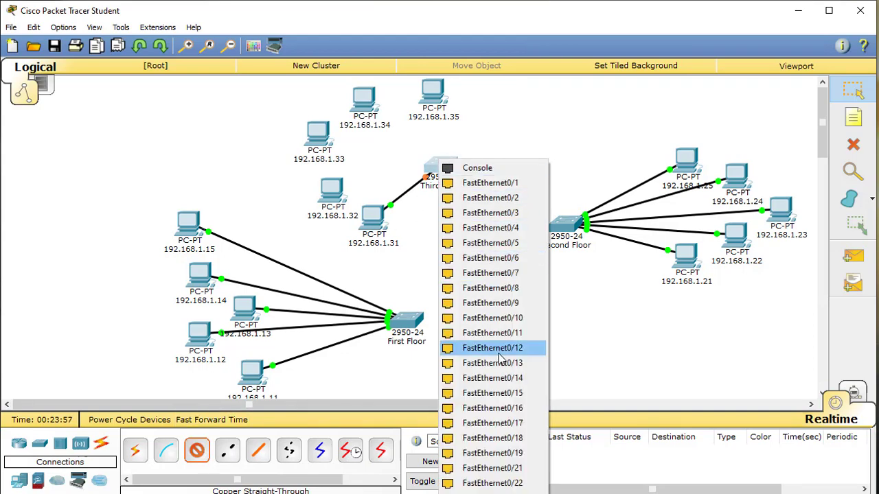
left_click(513, 454)
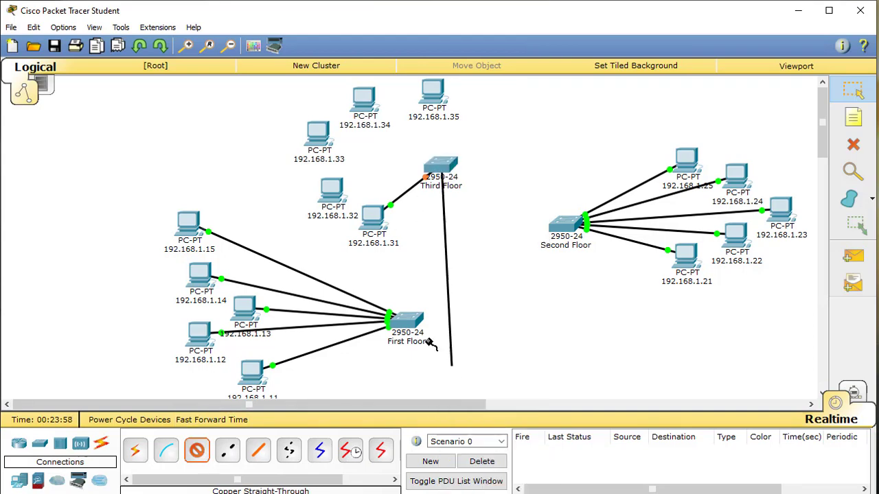
left_click(339, 196)
left_click(374, 216)
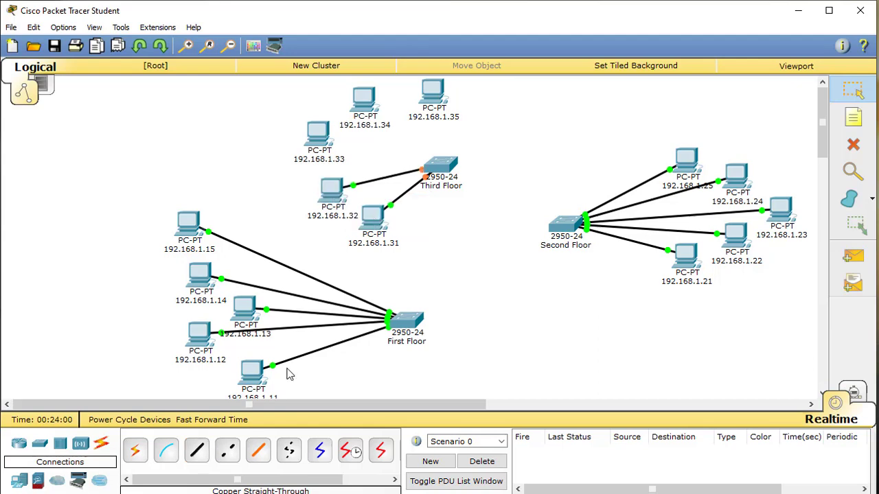
Connect FastEthernet0/22 of the Third Floor switch to FastEthernet0 of PC 192.168.1.33 with a copper straight-through cable
left_click(198, 451)
left_click(433, 168)
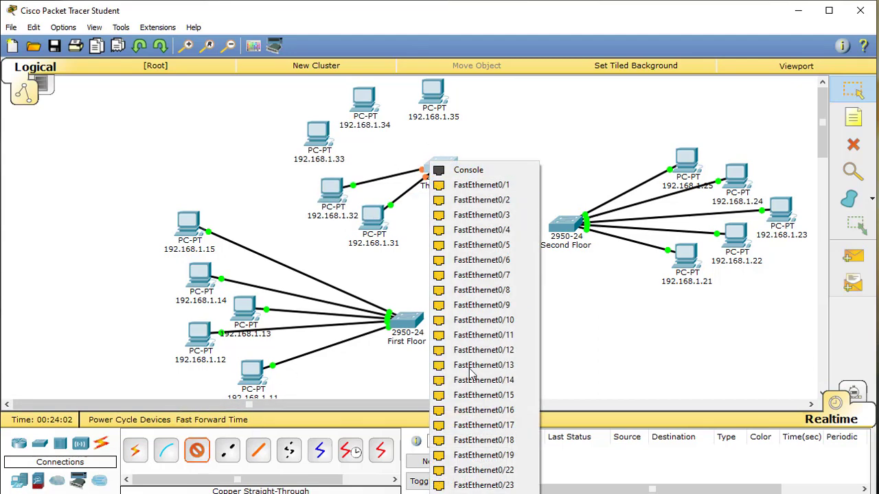
left_click(486, 472)
left_click(319, 135)
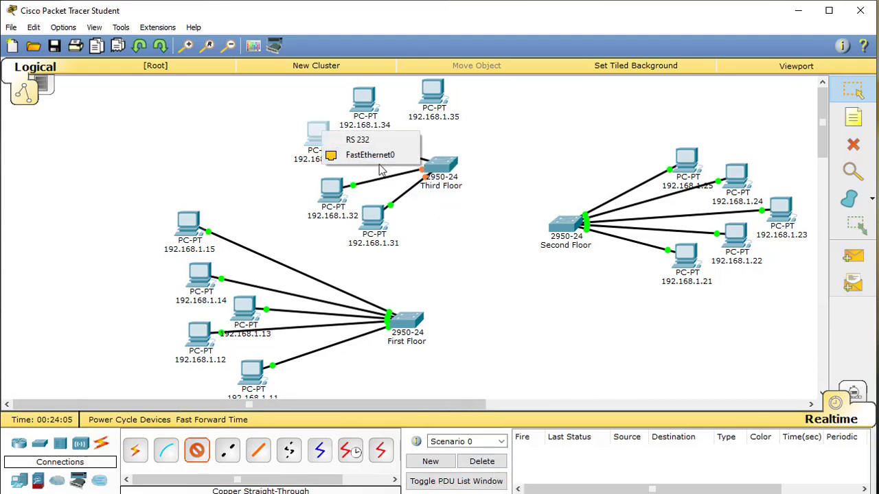
left_click(370, 155)
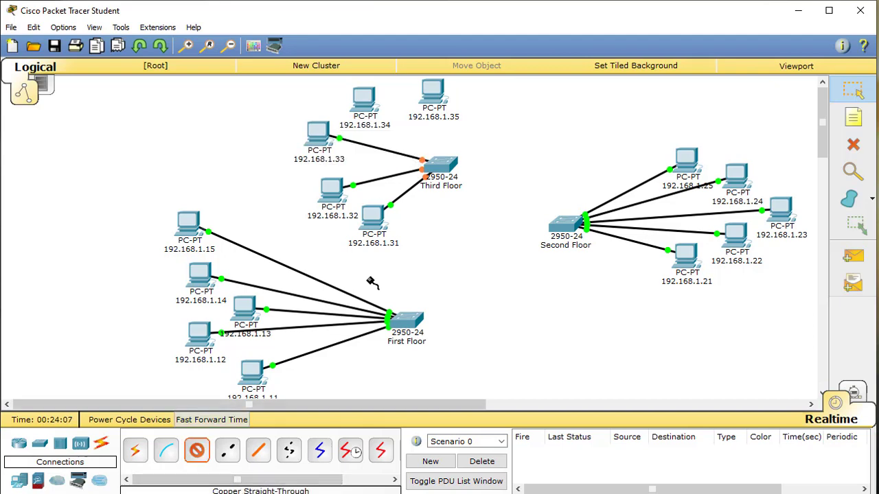
Connect FastEthernet0/23 of the Third Floor switch to FastEthernet0 of PC 192.168.1.34 with a copper straight-through cable
left_click(438, 165)
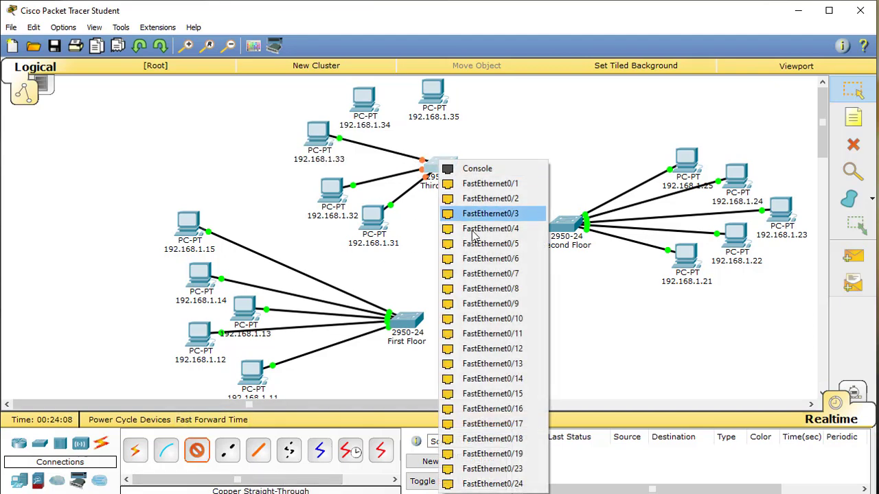
left_click(520, 470)
left_click(362, 102)
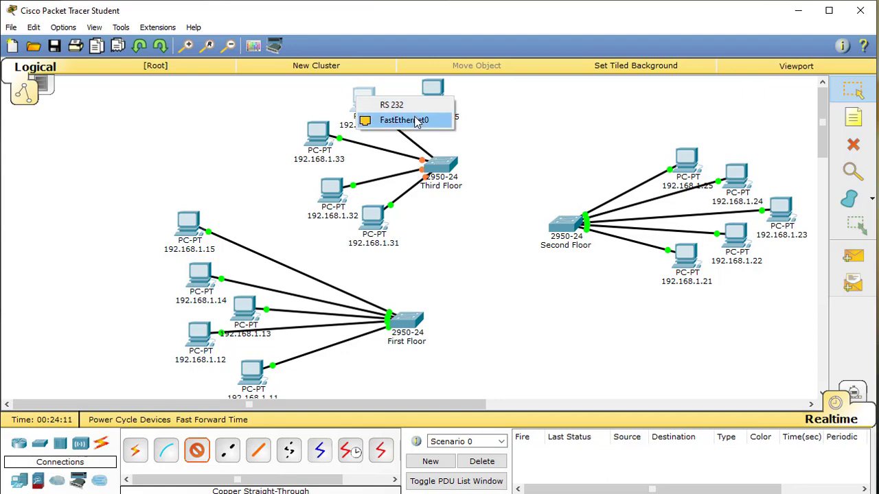
left_click(415, 121)
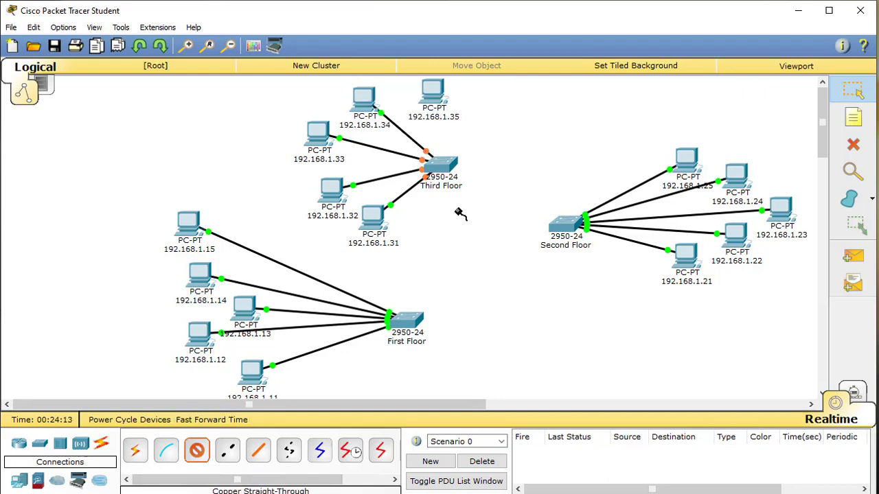
Connect the Third Floor switch to PC 192.168.1.35 with a copper straight-through cable
left_click(443, 167)
key("Escape")
left_click(433, 95)
left_click(496, 112)
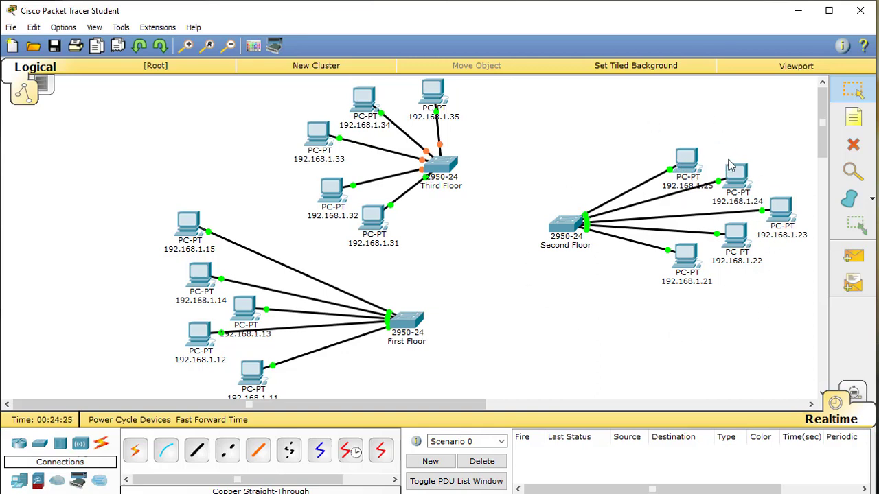
Test the Second Floor links by pinging 192.168.1.22 and 192.168.1.23 from the command prompt of PC 192.168.1.21
mouse_move(694, 162)
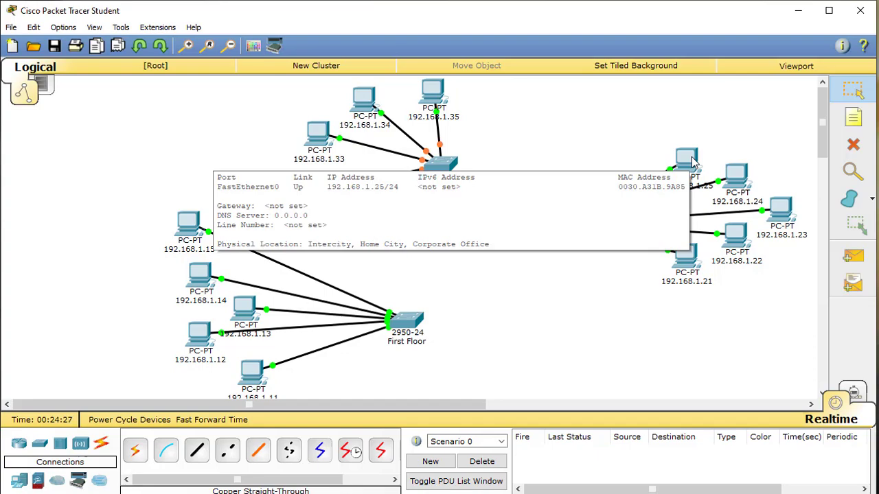
left_click(685, 260)
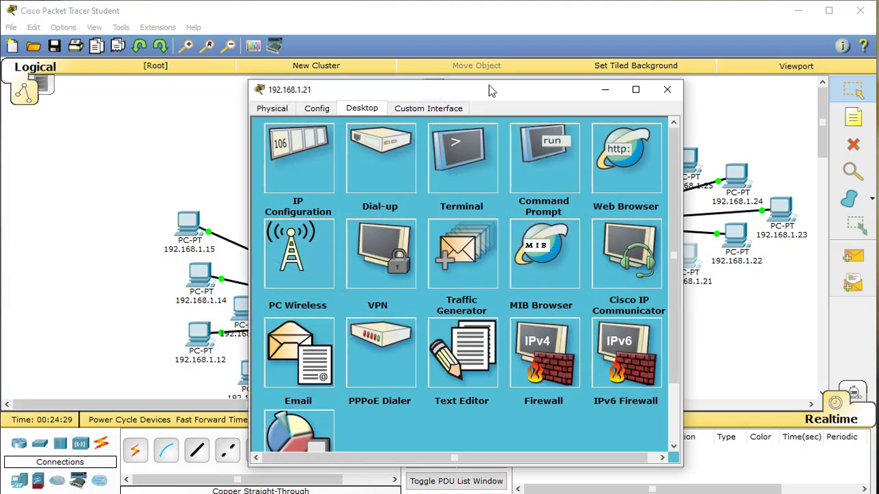
left_click_drag(490, 88, 293, 50)
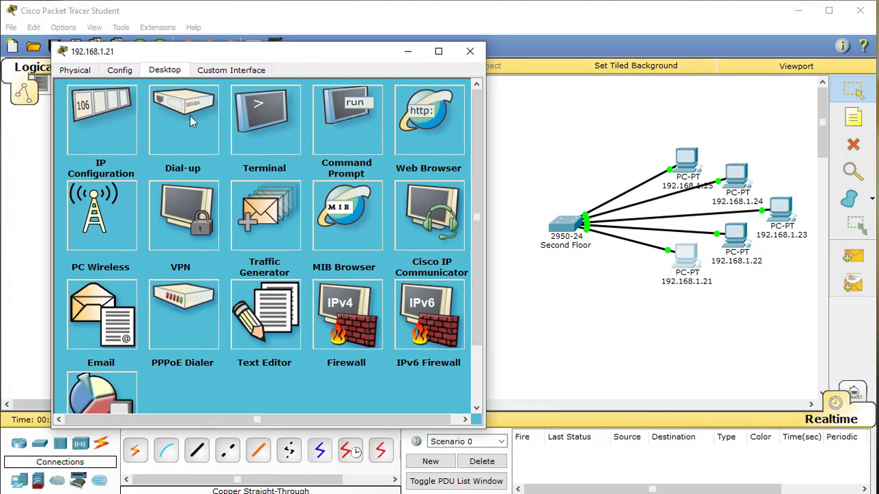
left_click(363, 125)
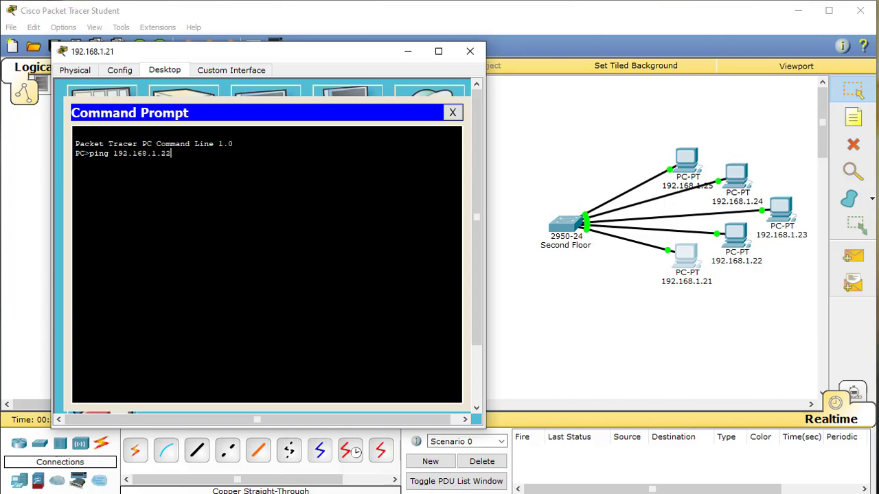
key("Return")
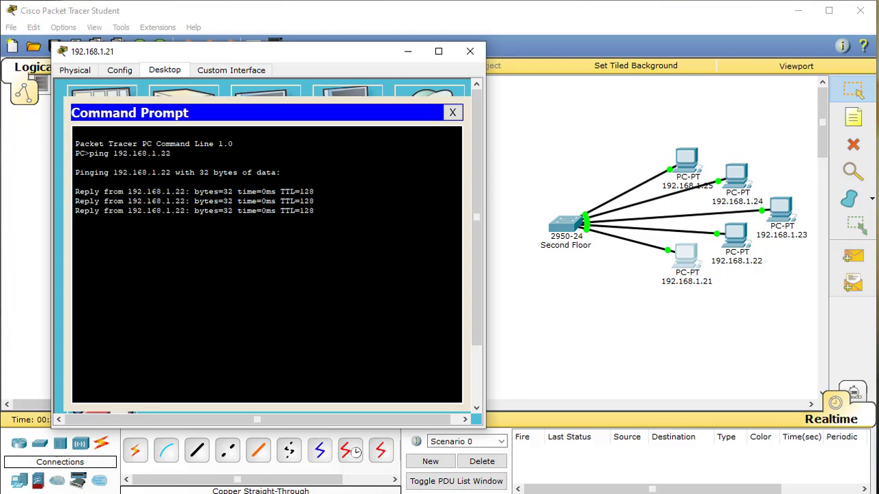
key("Up")
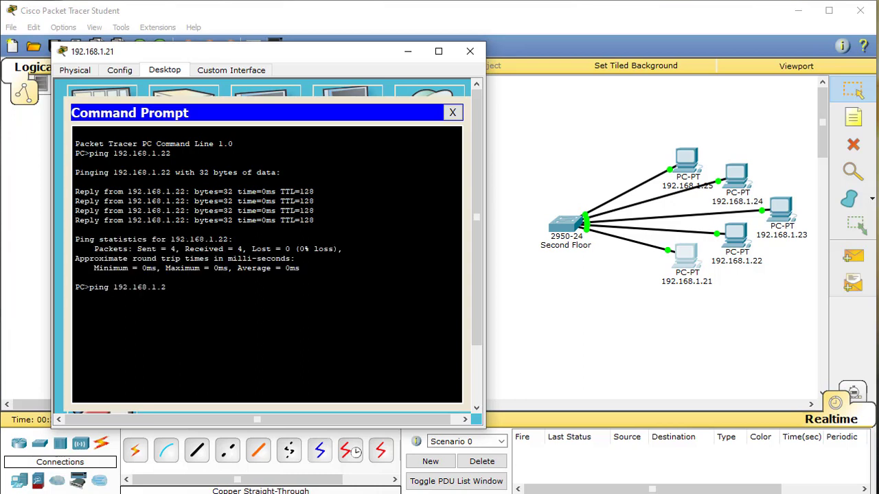
key("Return")
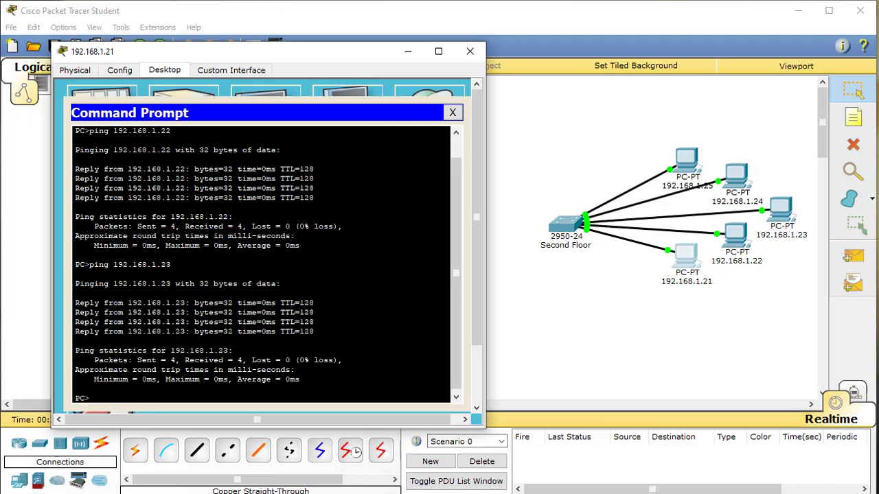
Ping 192.168.1.24 and 192.168.1.25 from PC 192.168.1.21
key("Up")
key("BackSpace")
type("4")
key("Return")
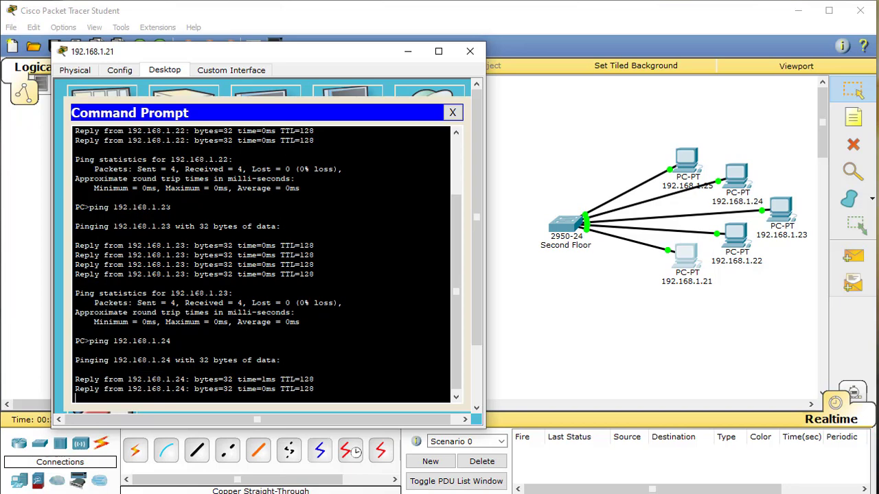
key("Up")
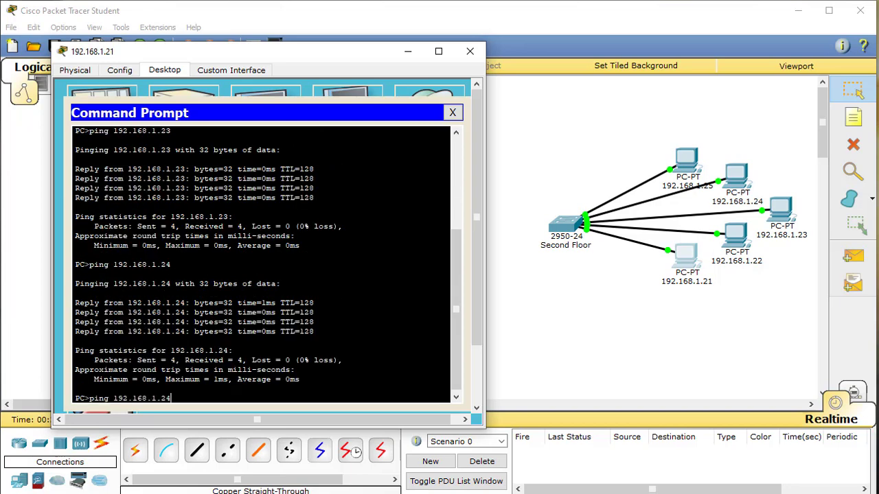
type("5")
key("Return")
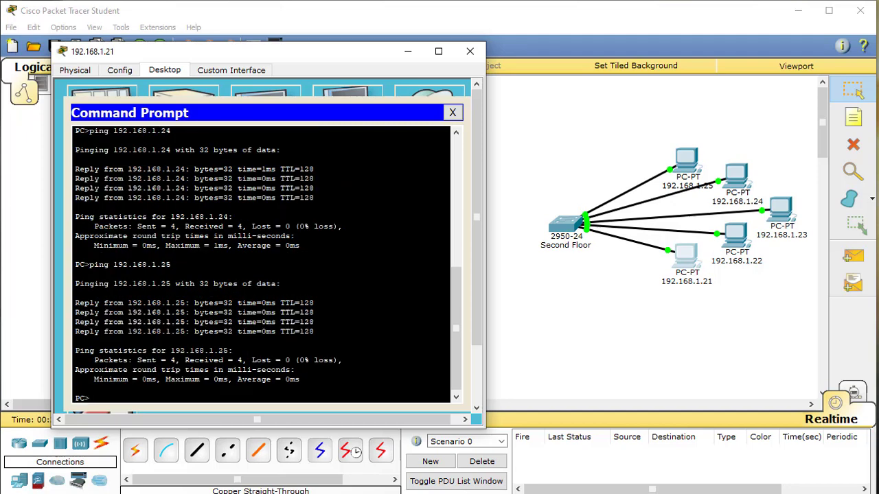
Test the Third Floor links by pinging 192.168.1.34 and 192.168.1.33 from the command prompt of PC 192.168.1.35
left_click(470, 51)
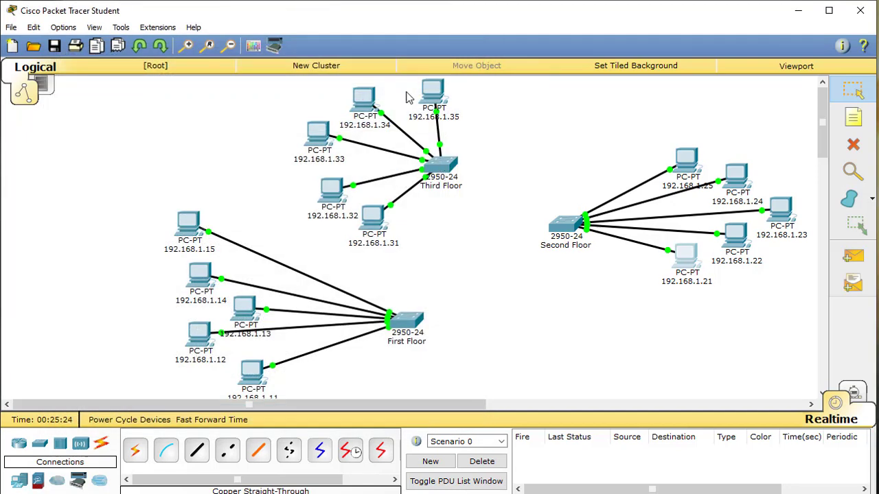
left_click(437, 96)
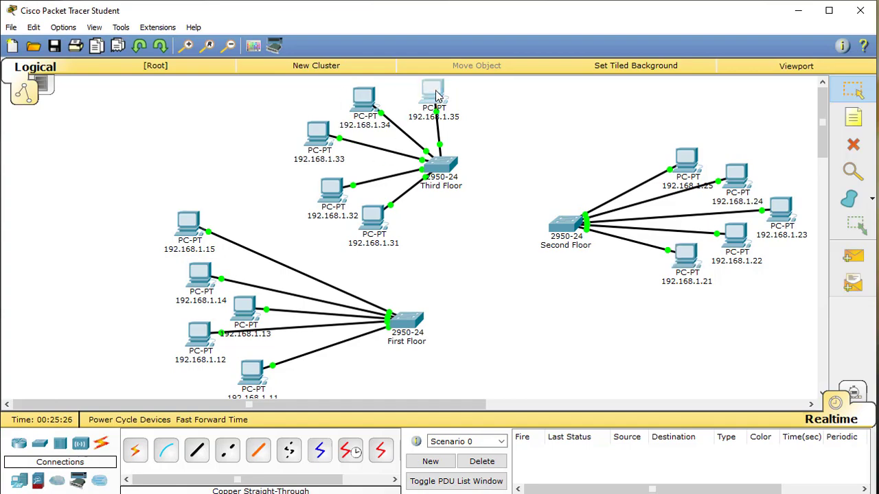
left_click_drag(553, 93, 839, 117)
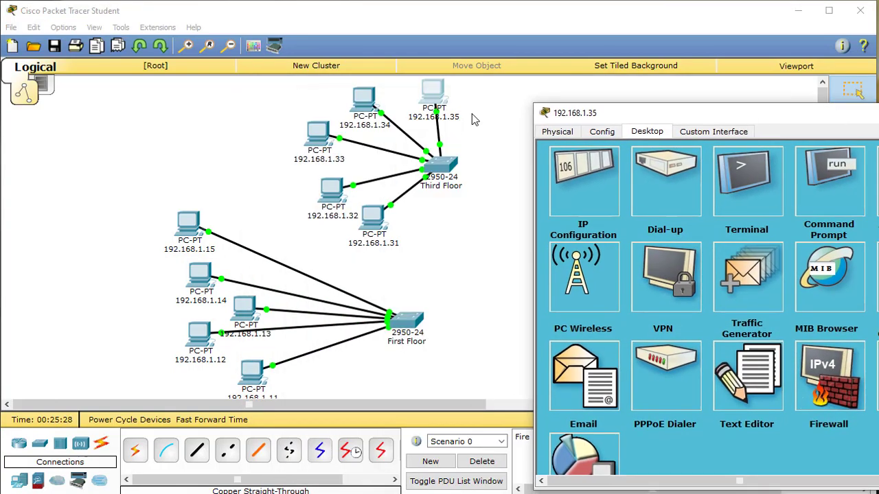
left_click(807, 192)
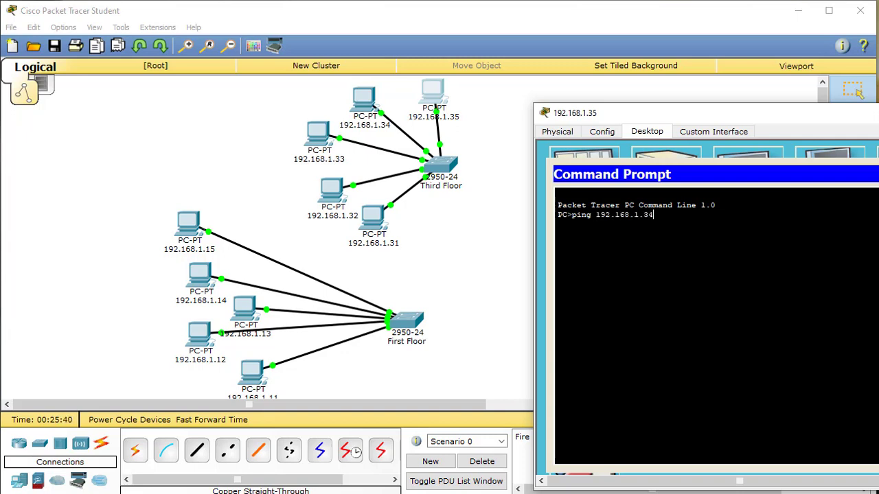
key("Return")
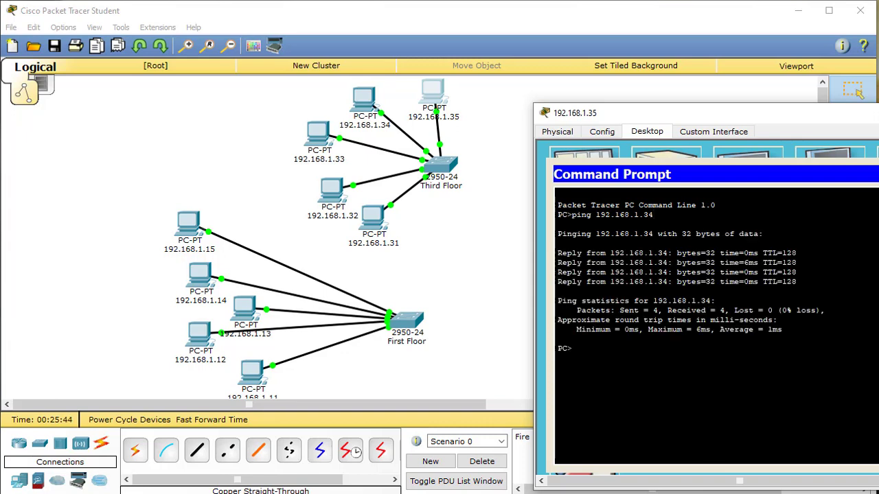
key("Up")
key("Return")
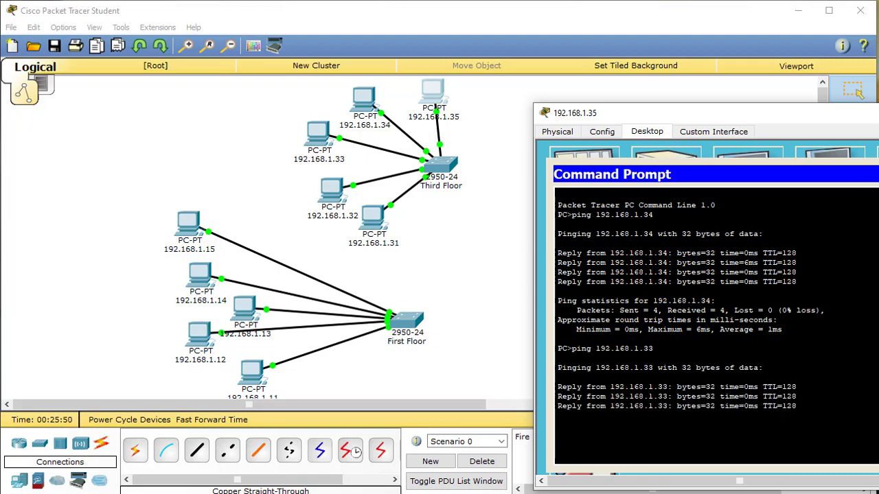
Ping 192.168.1.32 and 192.168.1.31 from PC 192.168.1.35, and close that PC's window
key("Up")
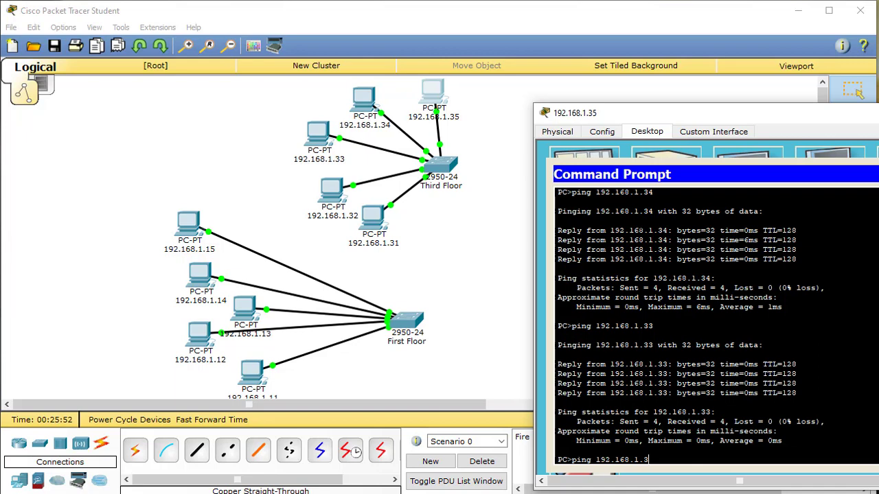
type("2")
key("Return")
key("Up")
key("Return")
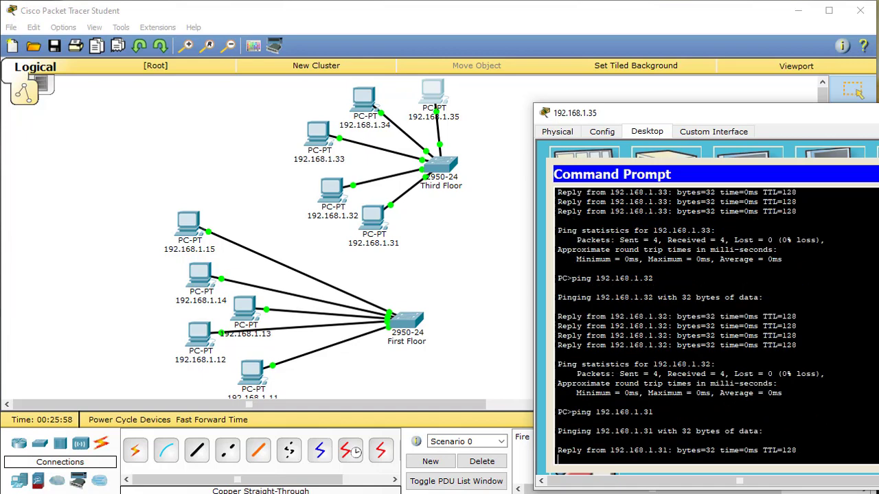
left_click_drag(779, 117, 632, 105)
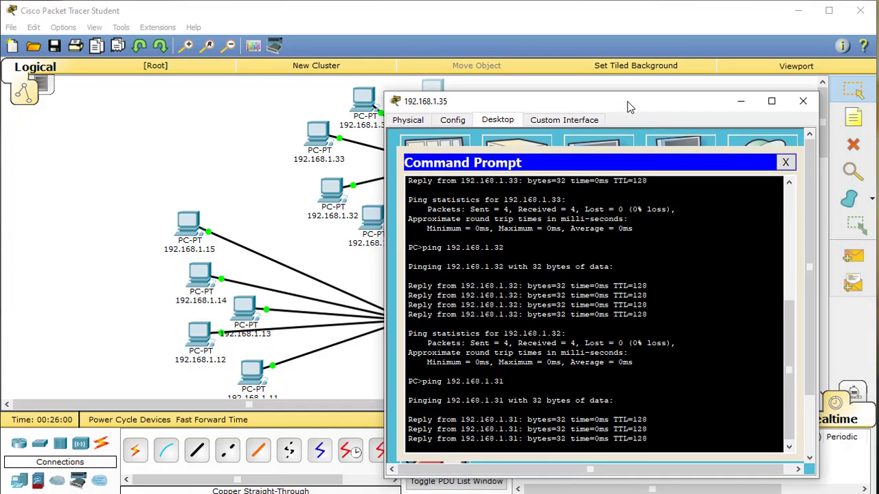
left_click(803, 101)
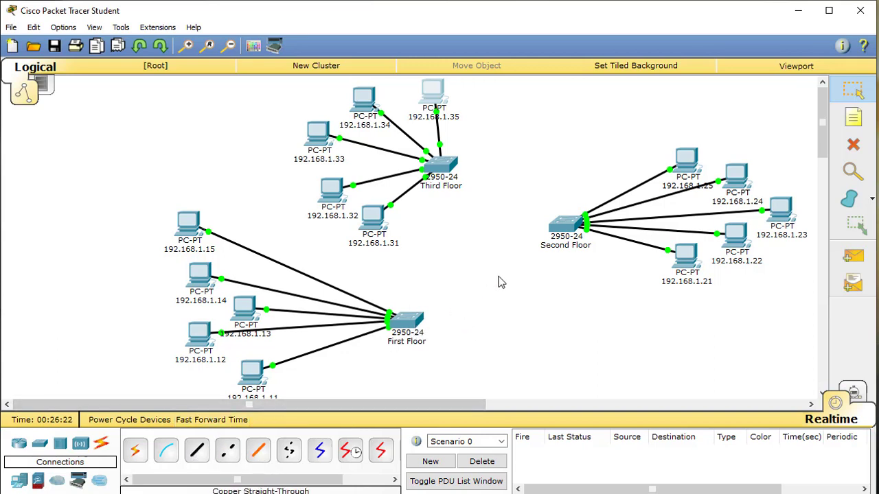
Connect FastEthernet0/6 of the First Floor switch to FastEthernet0/6 of the Second Floor switch with a copper cross-over cable
left_click(227, 451)
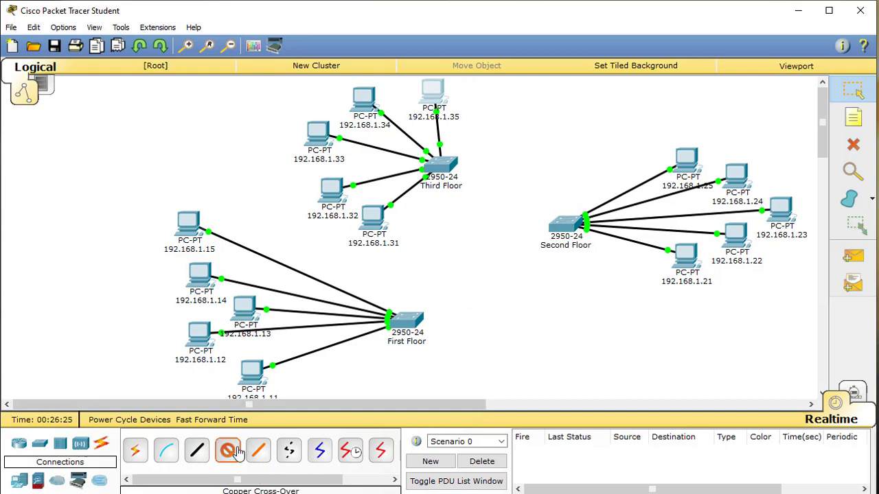
left_click(415, 328)
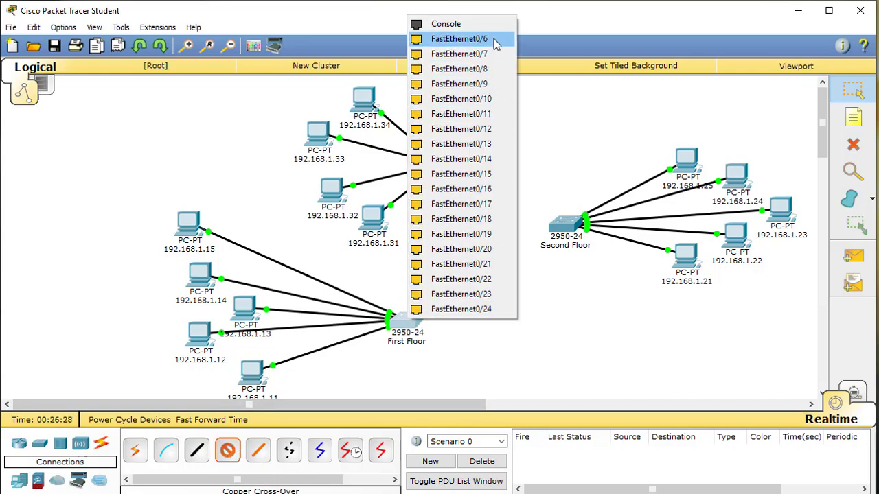
left_click(480, 39)
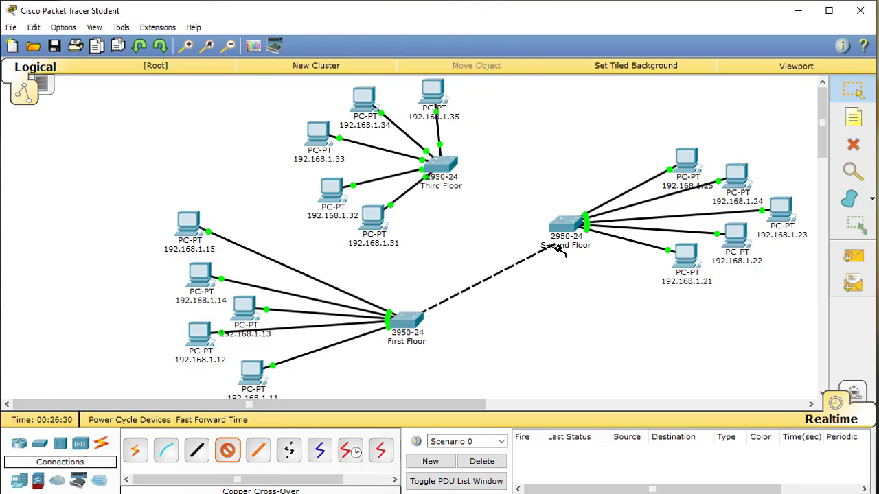
left_click(567, 235)
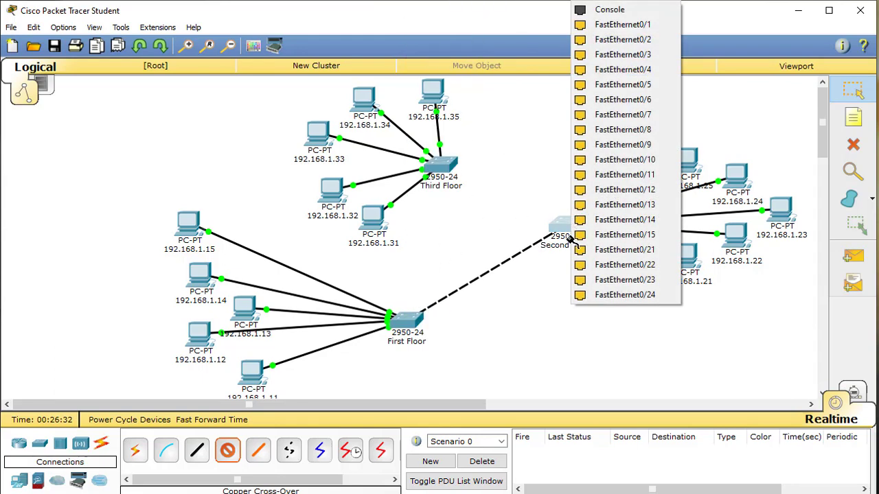
left_click(633, 104)
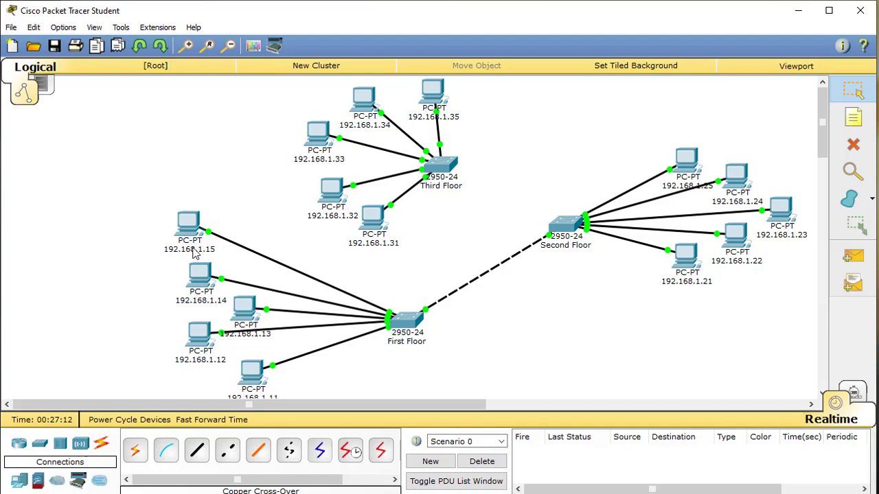
Test the link between the First and Second Floors by pinging 192.168.1.21, 192.168.1.22 and 192.168.1.25 from PC 192.168.1.15
left_click(189, 225)
left_click_drag(512, 91, 288, 72)
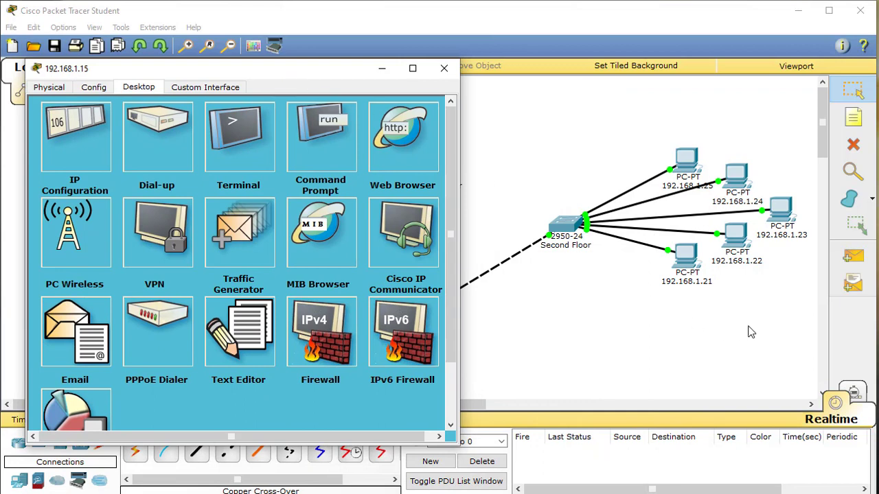
left_click(307, 146)
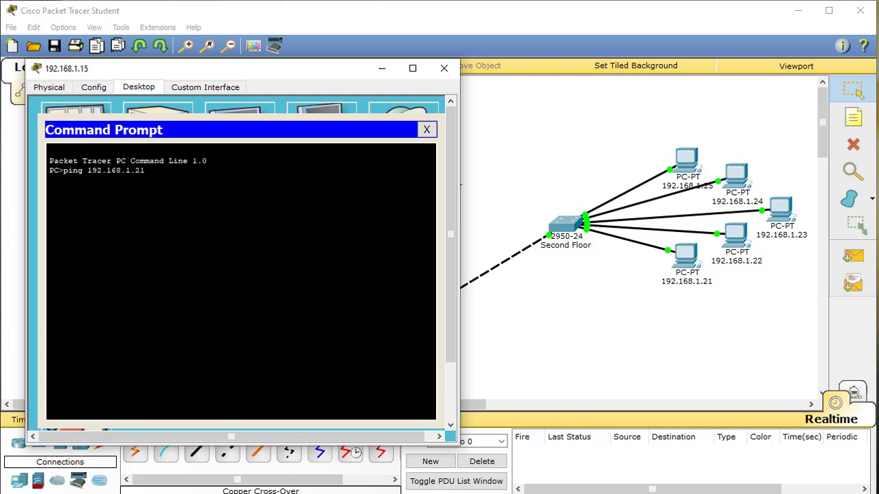
key("Return")
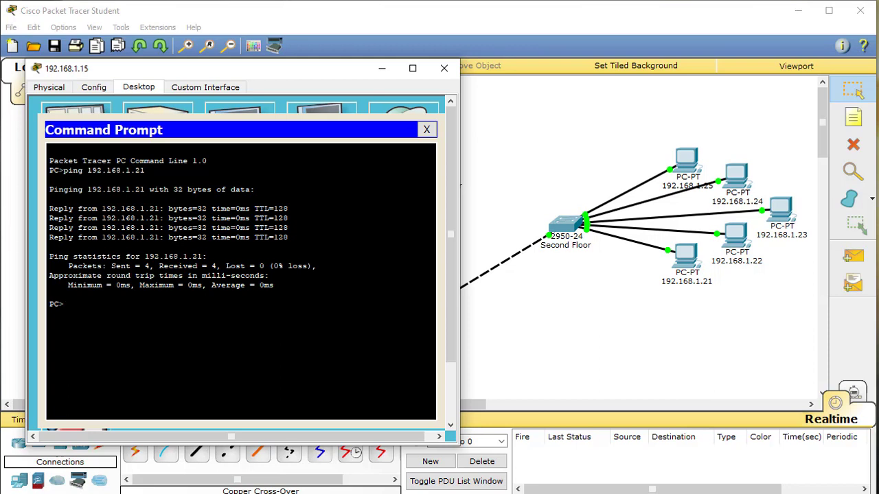
key("Up")
key("Return")
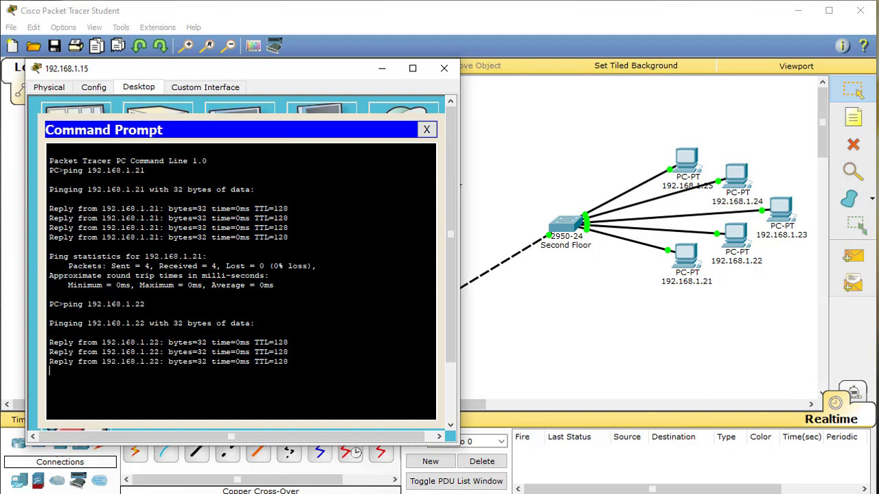
key("Up")
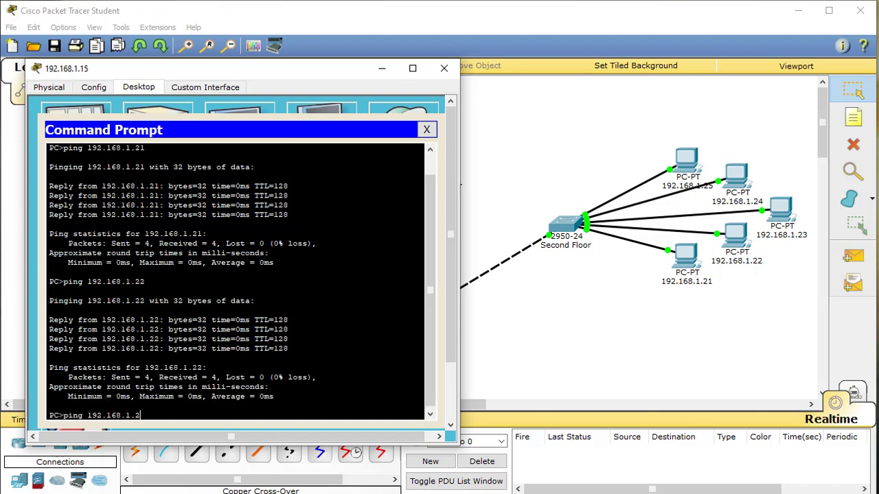
key("Return")
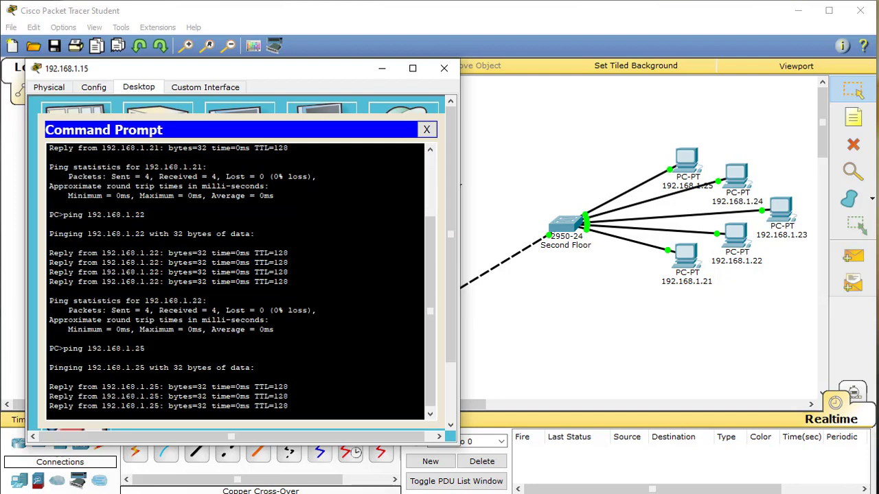
left_click(443, 67)
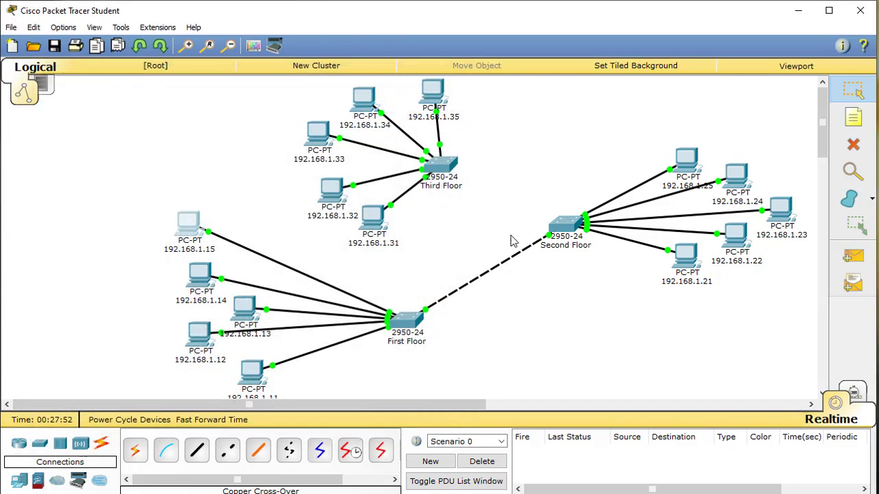
Move the Second Floor switch closer to the First Floor switch and cable its FastEthernet0/7 to the Third Floor switch's FastEthernet0/7 with copper cross-over
left_click_drag(567, 233, 493, 246)
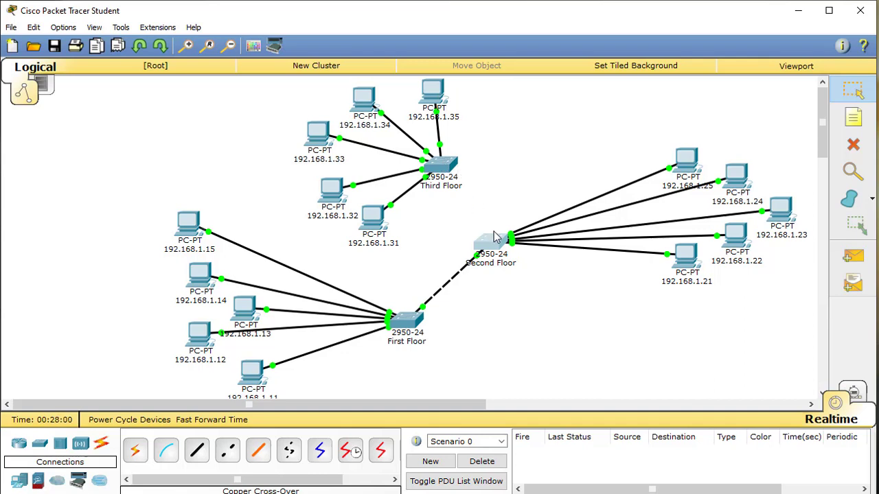
left_click_drag(504, 252, 500, 254)
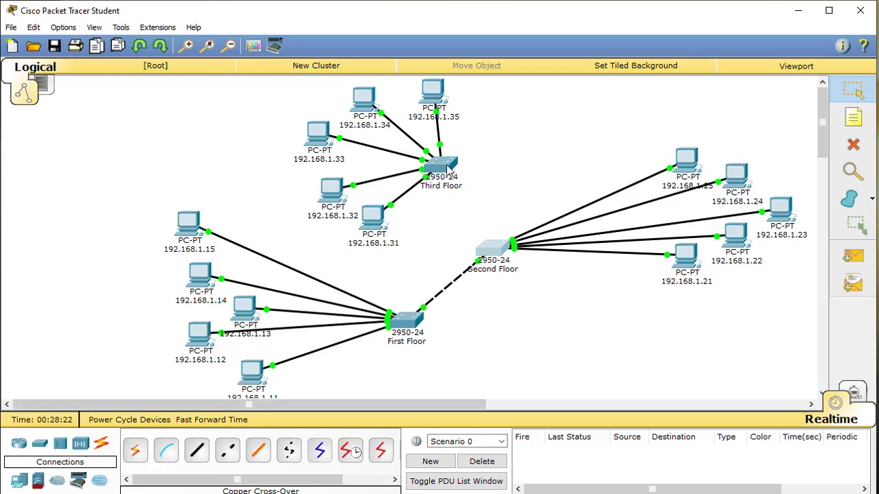
mouse_move(449, 168)
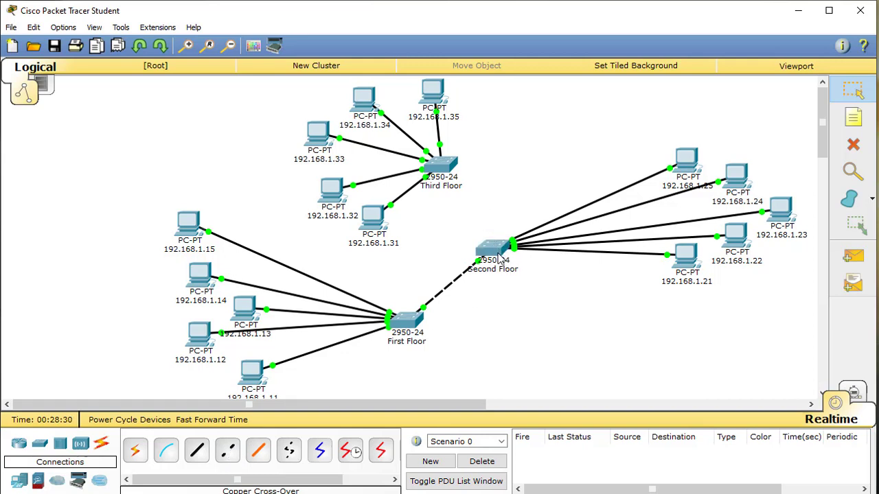
left_click(228, 451)
left_click(487, 253)
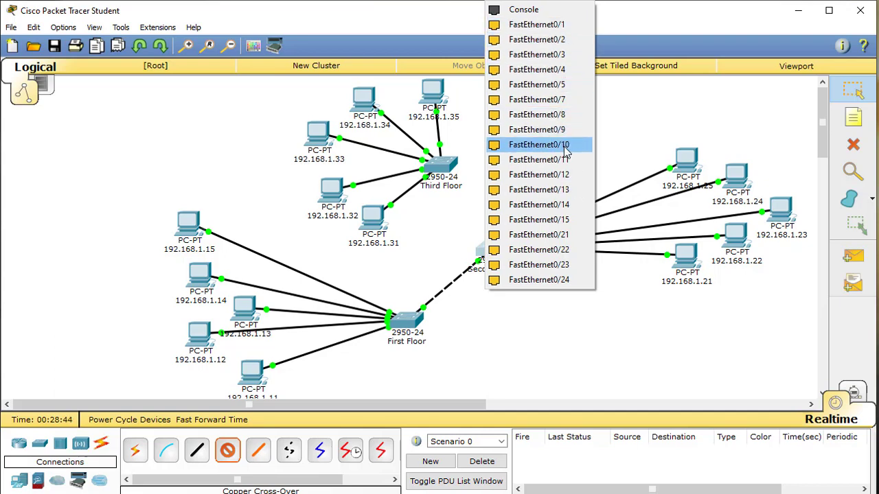
left_click(572, 101)
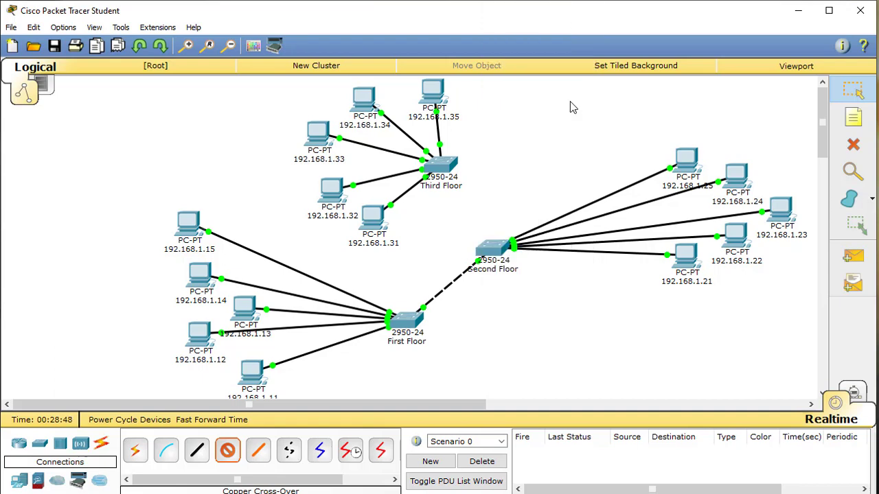
left_click(457, 165)
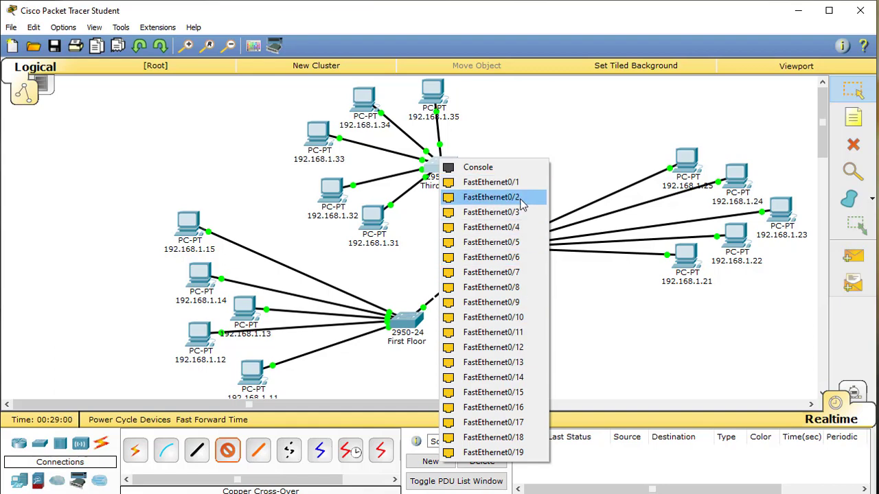
left_click(519, 275)
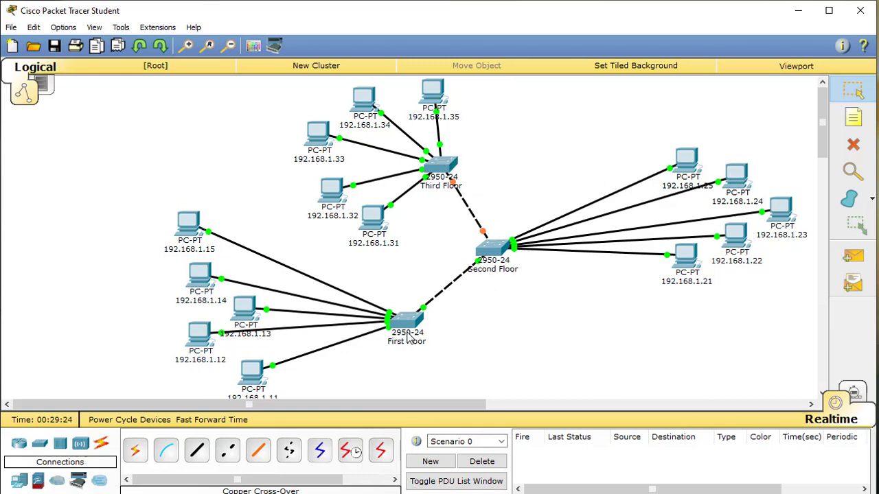
Test the link between the Second and Third Floors by pinging 192.168.1.35 and 192.168.1.34 from the command prompt of PC 192.168.1.21
mouse_move(409, 335)
left_click(688, 260)
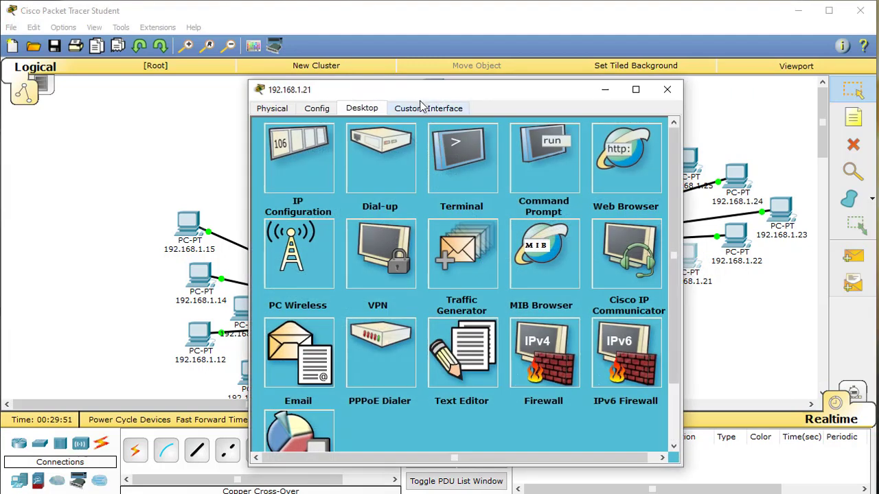
left_click_drag(432, 88, 659, 93)
left_click(702, 157)
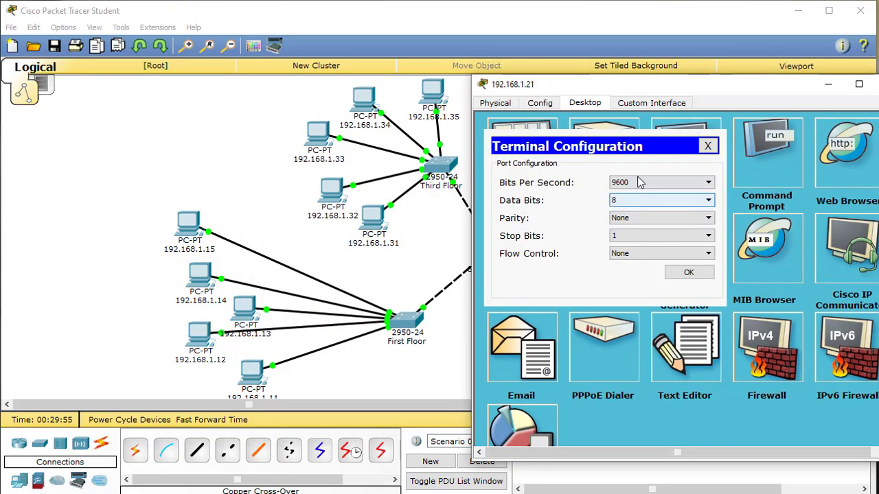
left_click(708, 145)
left_click(767, 162)
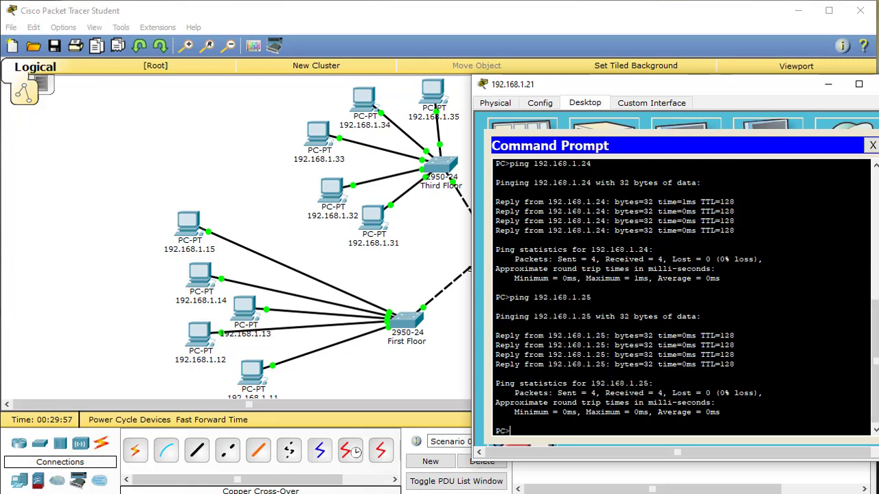
key("Up")
key("Return")
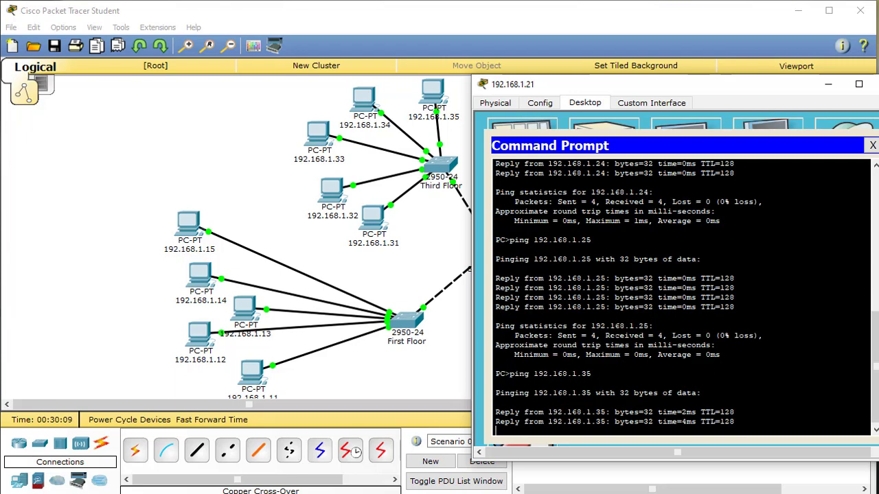
key("Up")
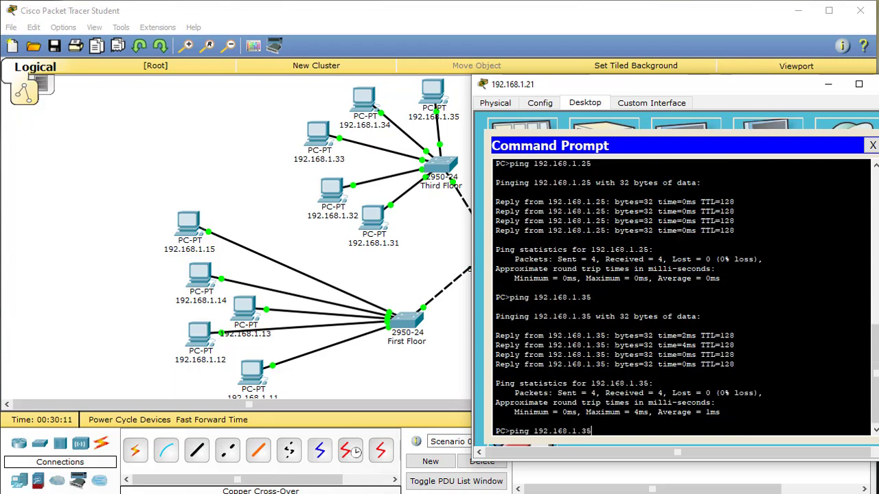
type("4")
key("Return")
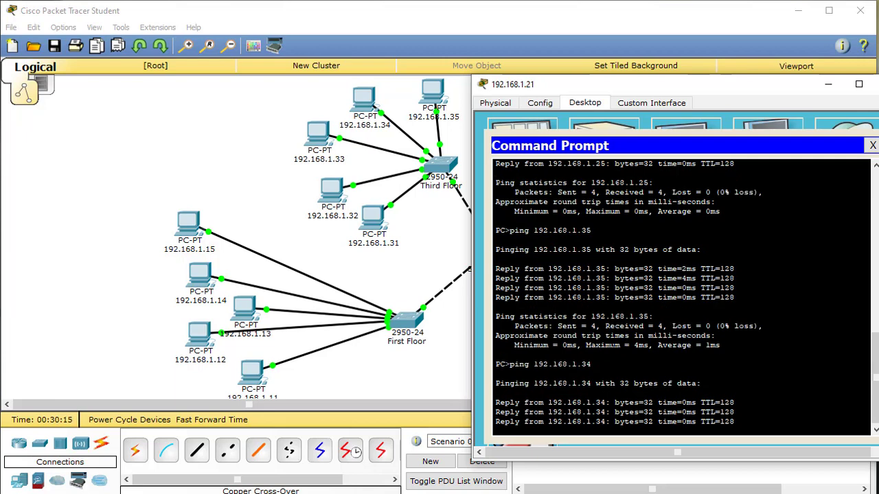
Ping 192.168.1.33 from the command prompt of PC 192.168.1.21 and close that PC's window
key("Up")
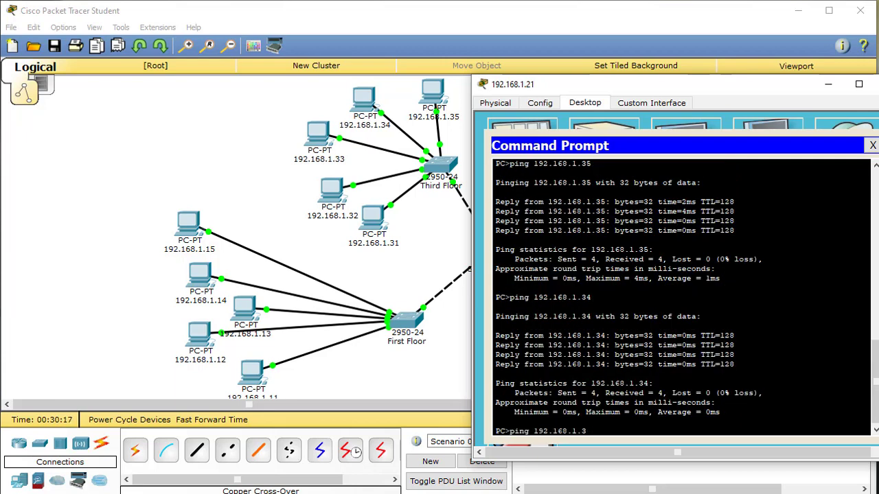
type("3")
key("Return")
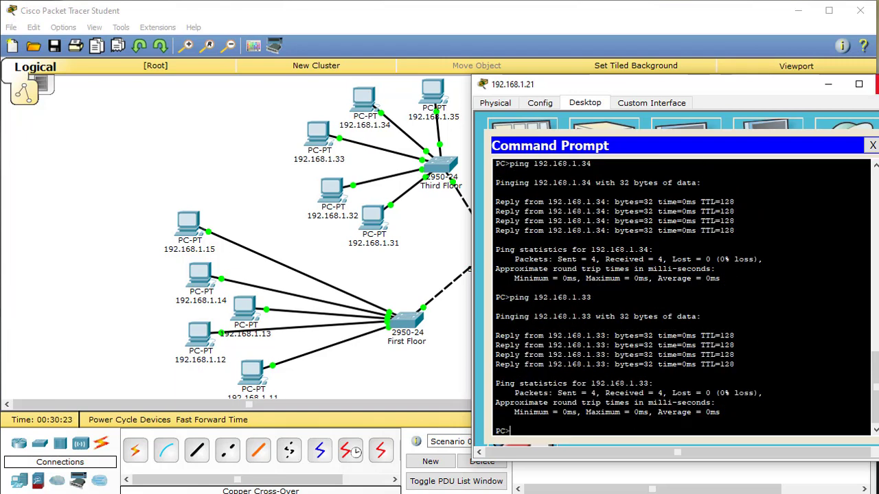
left_click(874, 84)
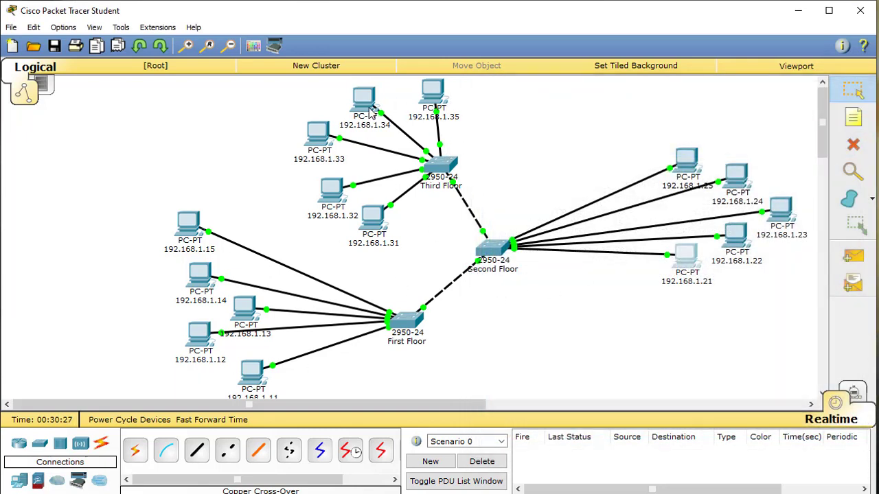
Test the link between the Third and First Floors by pinging 192.168.1.15 from the command prompt of PC 192.168.1.33
left_click(336, 141)
left_click_drag(466, 94, 716, 66)
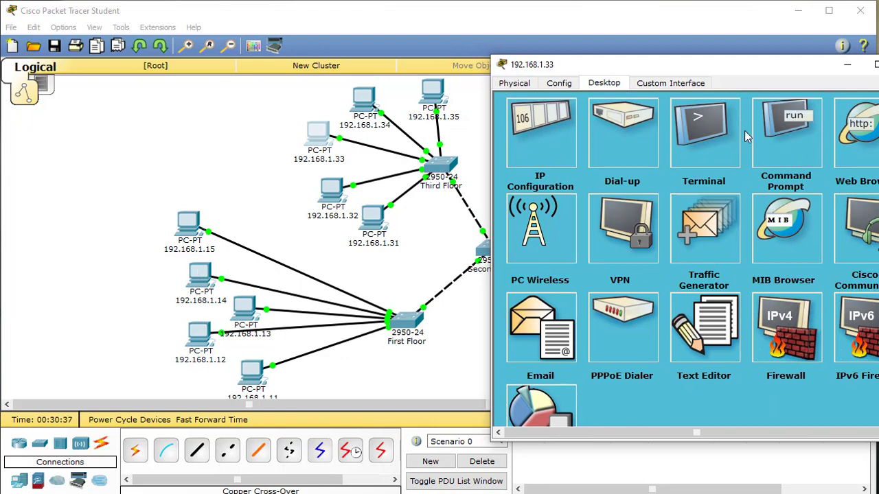
left_click(791, 140)
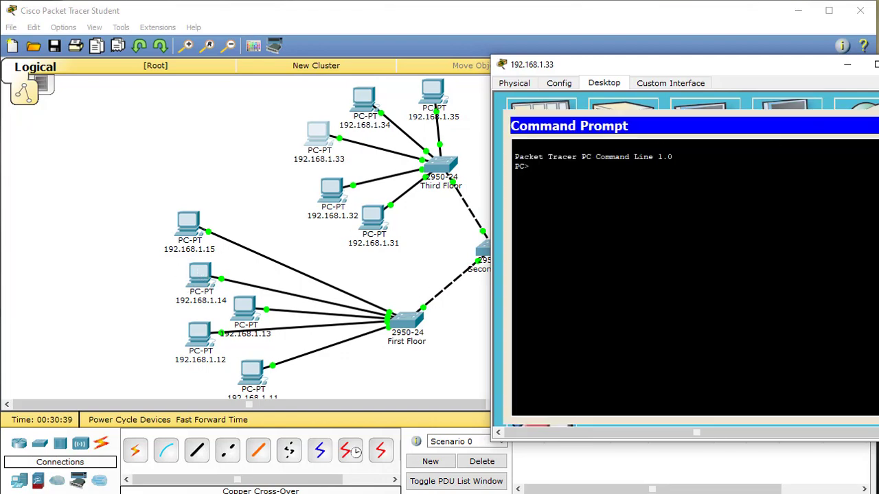
type("ping 192.168.1.15")
key("Return")
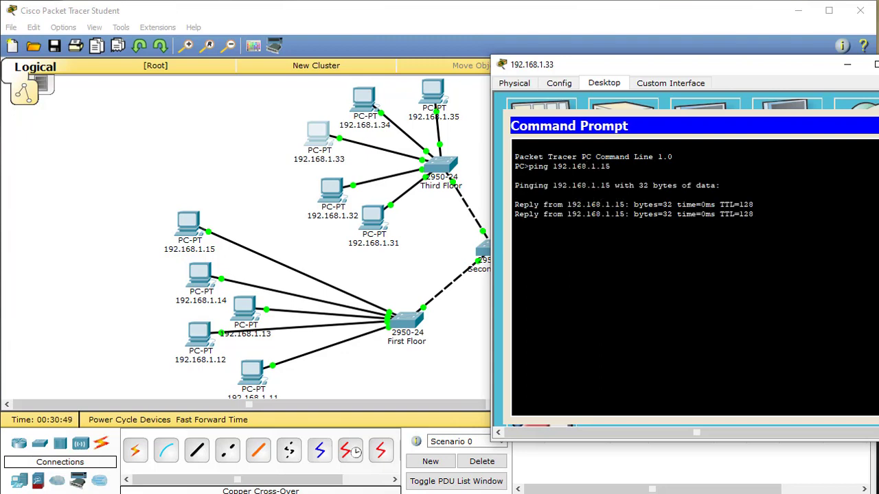
Ping 192.168.1.14 and 192.168.1.13 from PC 192.168.1.33 and close its window
key("Up")
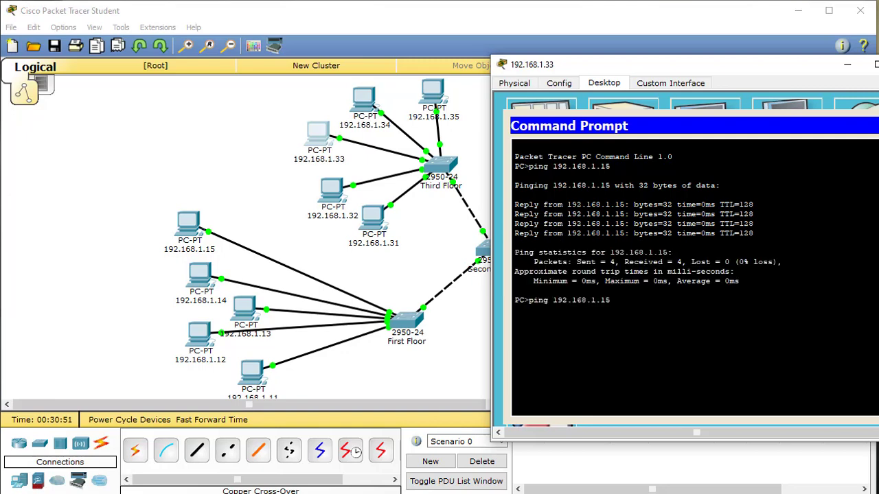
key("BackSpace")
type("4")
key("Return")
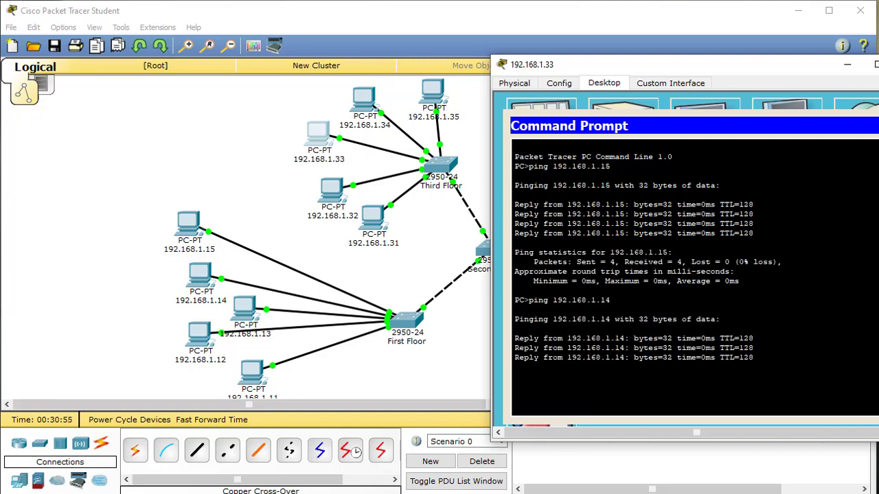
key("Up")
key("BackSpace")
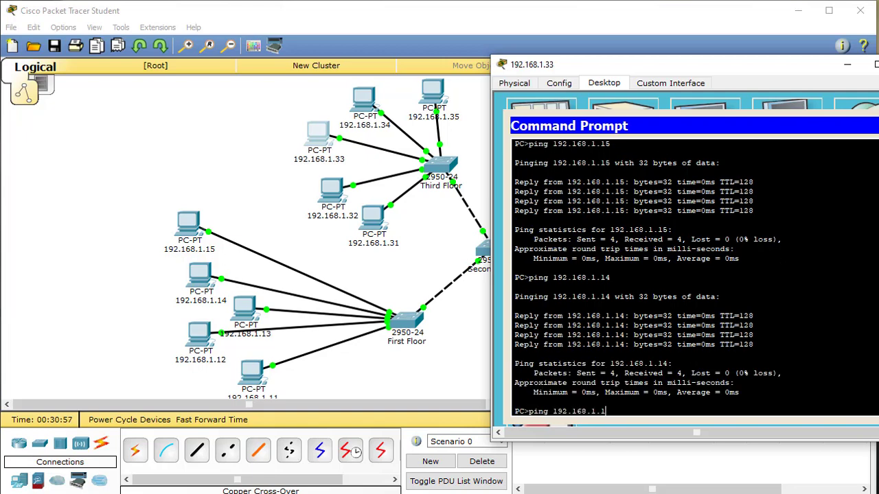
type("3")
key("Return")
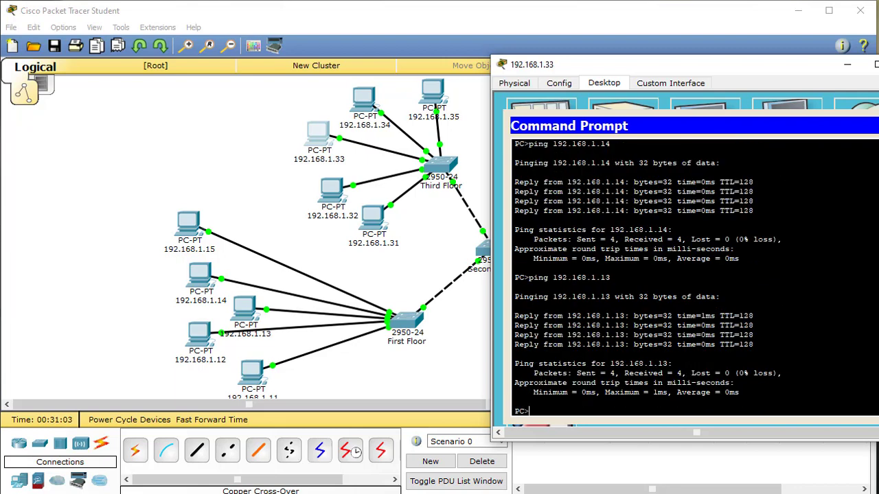
left_click_drag(750, 66, 522, 65)
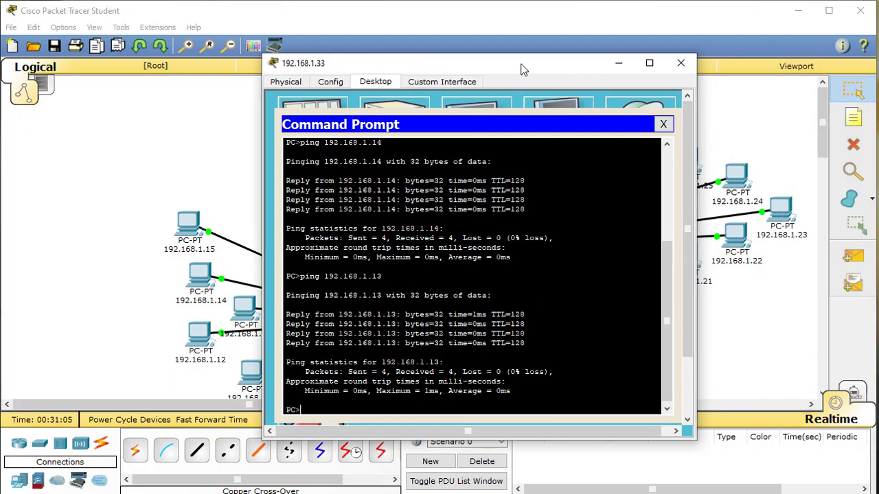
left_click(680, 63)
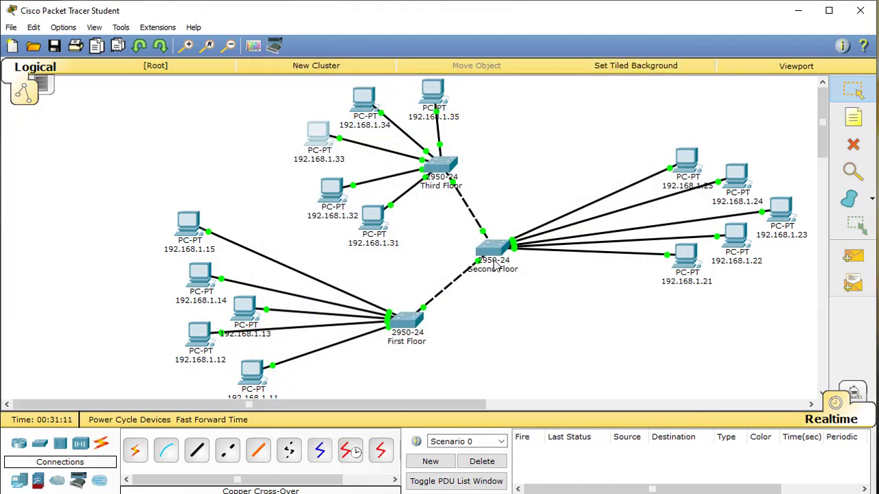
Tidy the topology by shifting the Second Floor switch and PC 192.168.1.32 slightly and fanning PCs 192.168.1.11, 192.168.1.12 and 192.168.1.13 around the First Floor switch
left_click_drag(495, 265, 477, 272)
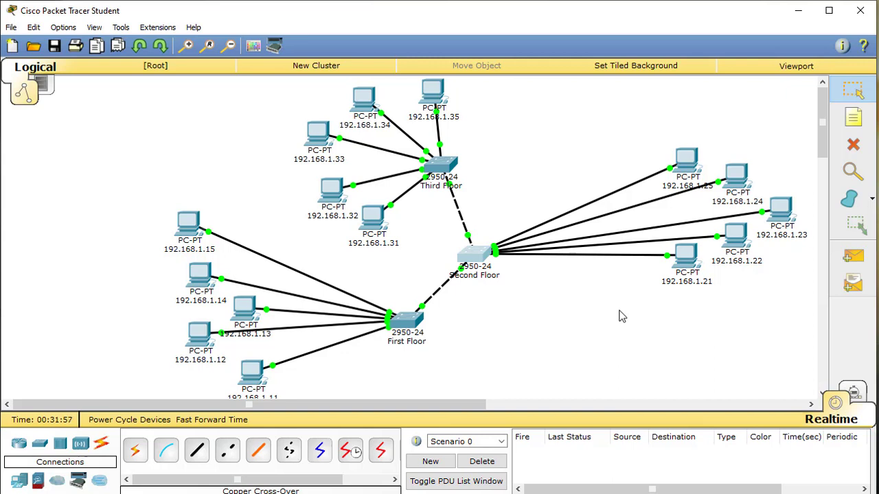
left_click_drag(335, 197, 328, 189)
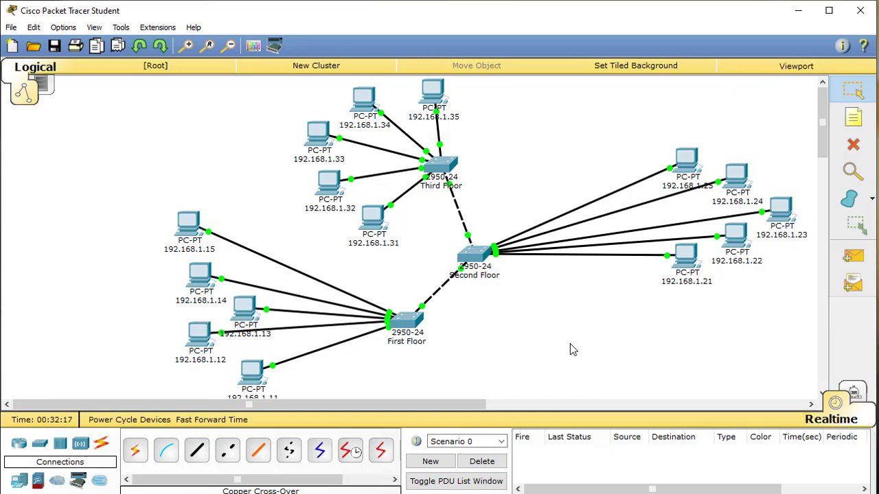
left_click_drag(253, 374, 300, 361)
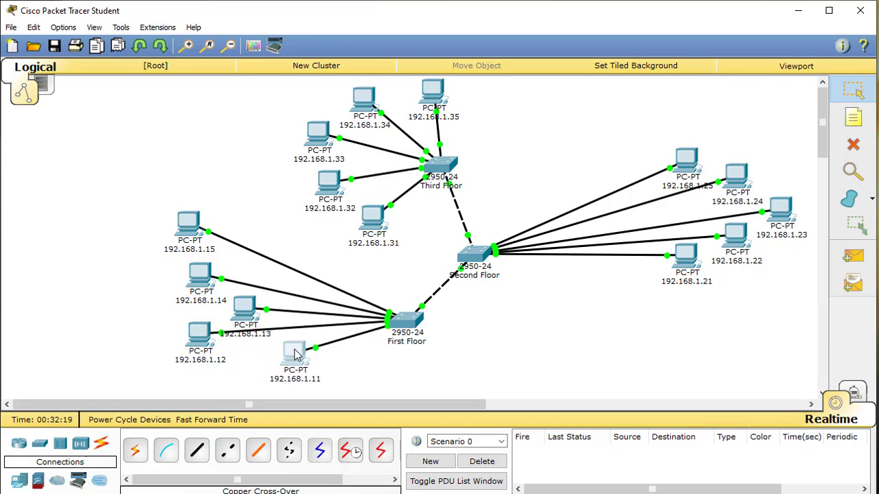
left_click_drag(205, 344, 279, 365)
left_click_drag(302, 362, 338, 373)
left_click_drag(241, 317, 219, 331)
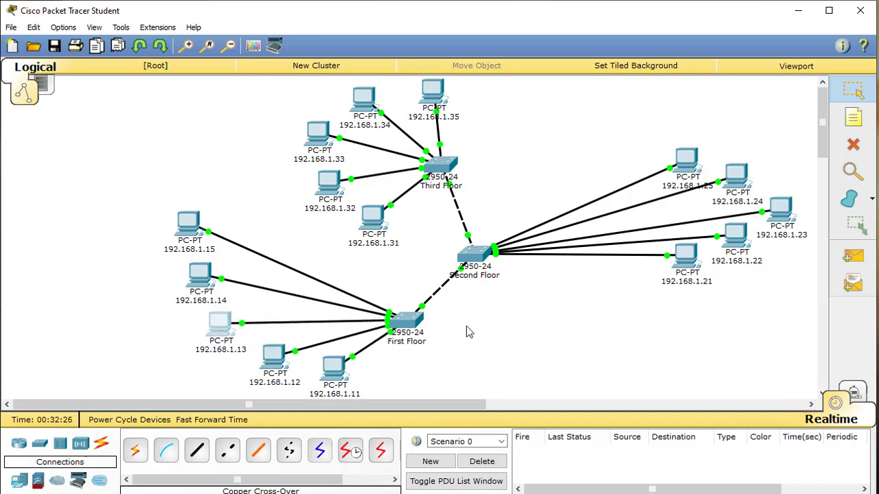